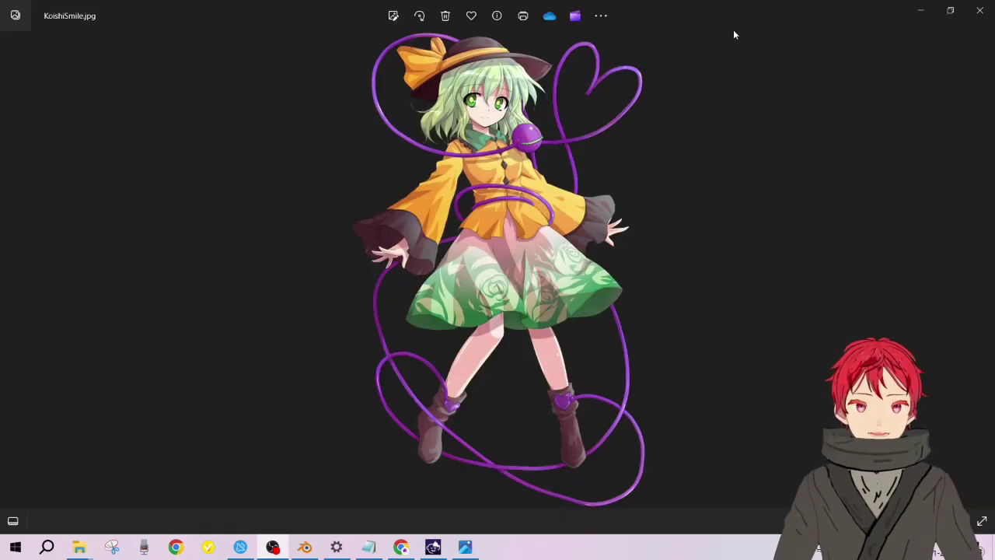
Step: Examine the character's head, hat and upper body closely in the reference image KoishiSmile.jpg
scroll(500, 99, "up", 2)
scroll(328, 92, "up", 5)
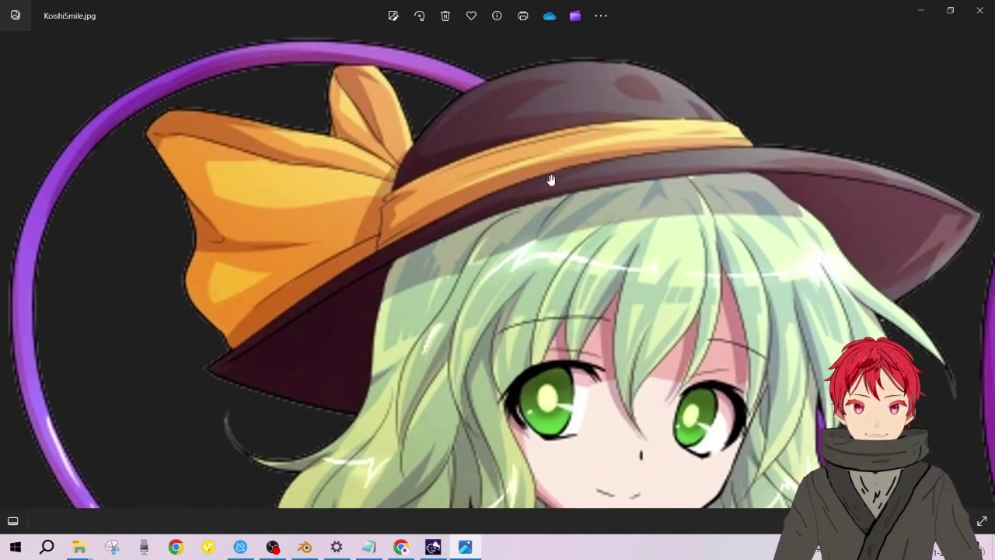
scroll(606, 292, "down", 4)
scroll(606, 293, "down", 2)
scroll(460, 162, "up", 3)
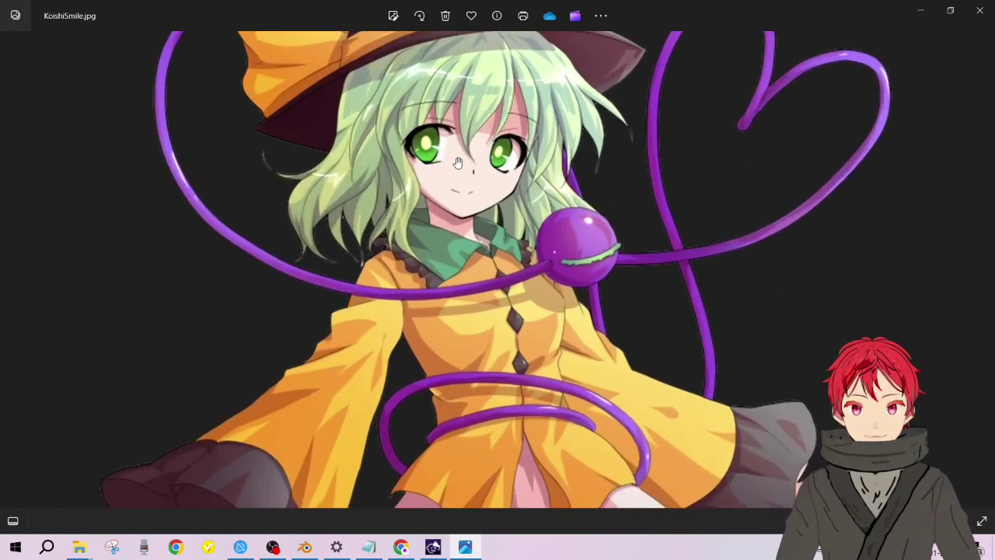
left_click_drag(460, 162, 462, 253)
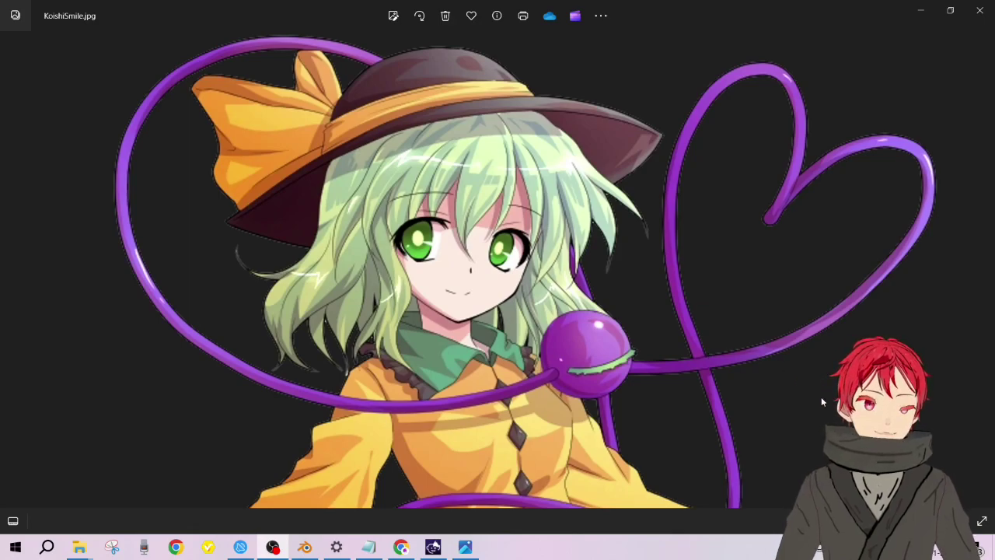
Step: Switch to Blender and delete the default cube from the scene
left_click(304, 547)
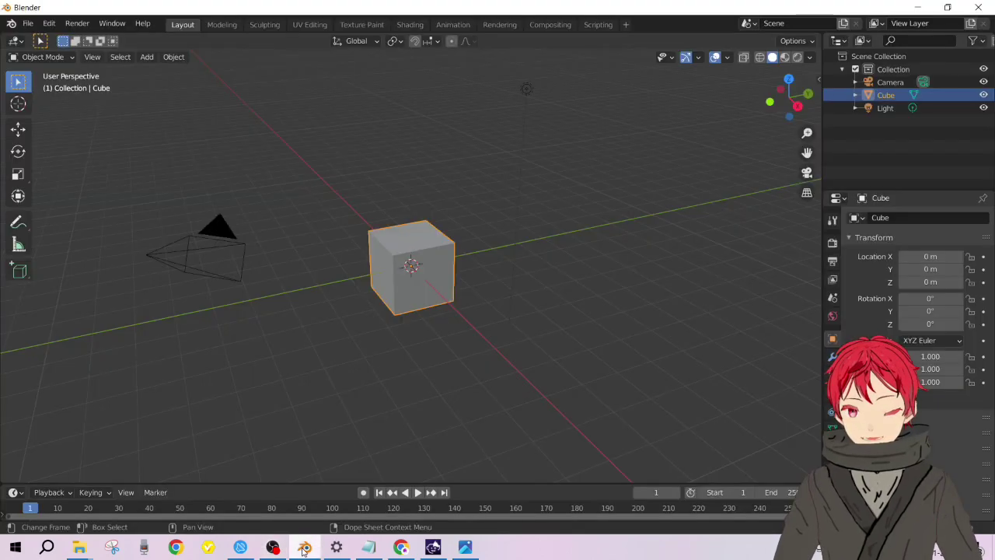
scroll(447, 214, "up", 5)
key("x")
left_click(444, 216)
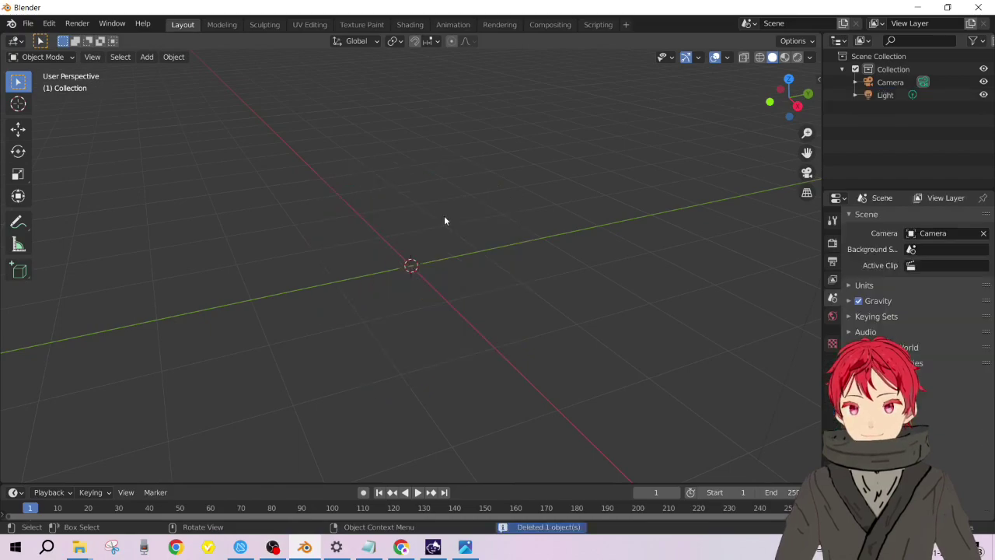
Step: Set the Shortcut VUr key display's dock position to Center
key("n")
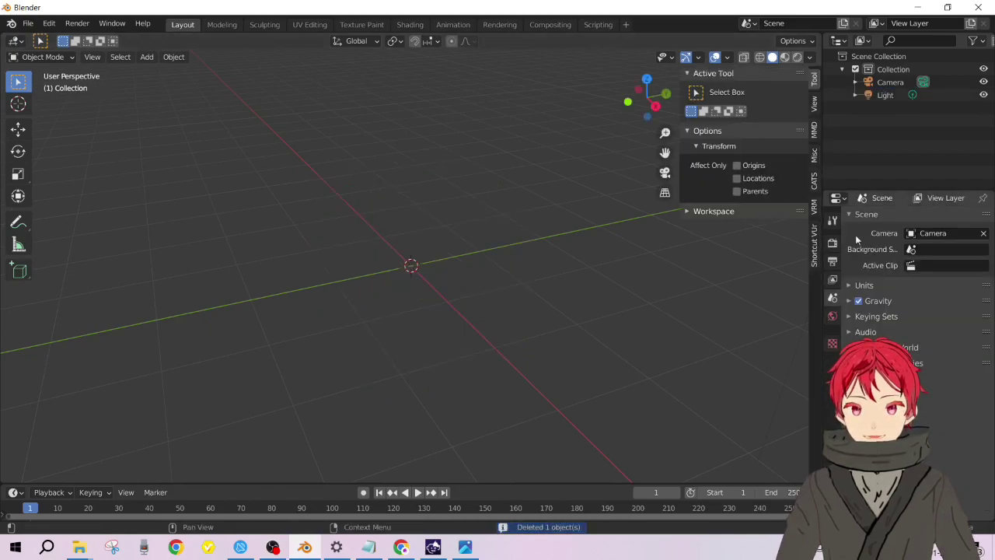
left_click(814, 245)
left_click(763, 112)
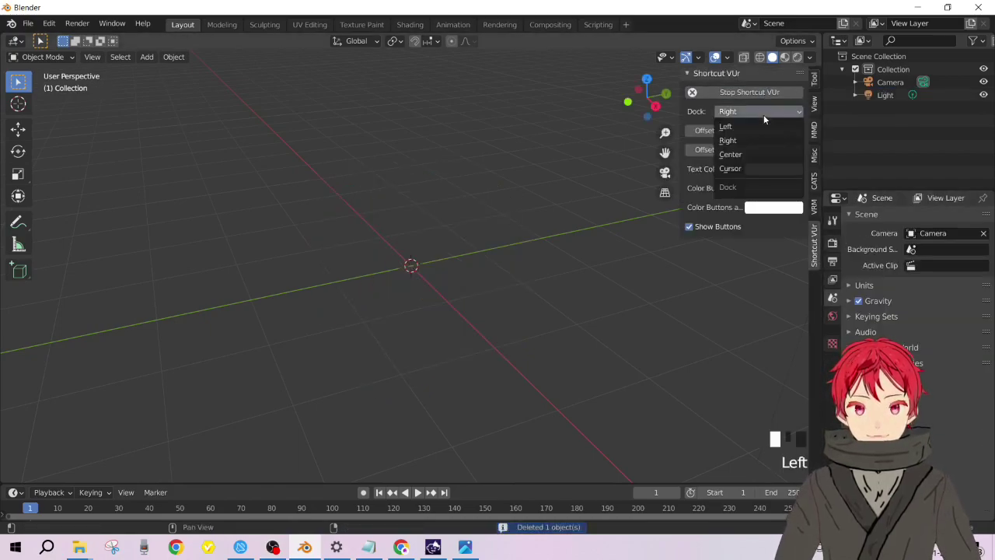
left_click(751, 155)
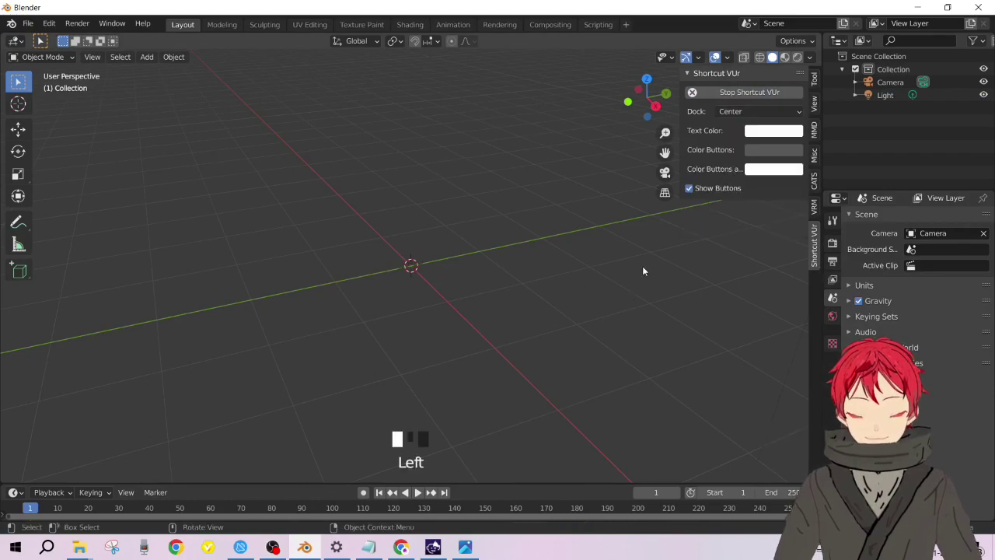
key("n")
scroll(343, 210, "down", 5)
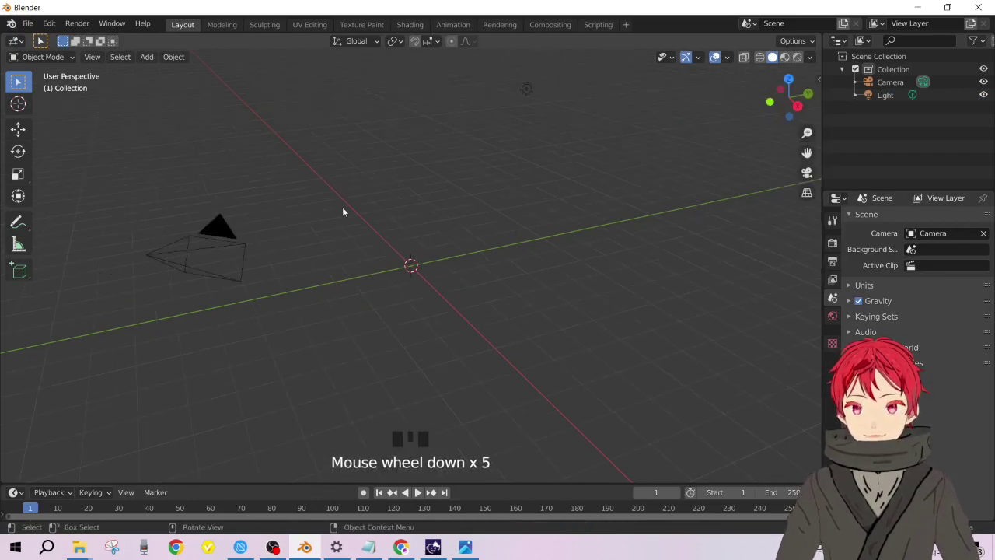
key("shift+a")
mouse_move(339, 204)
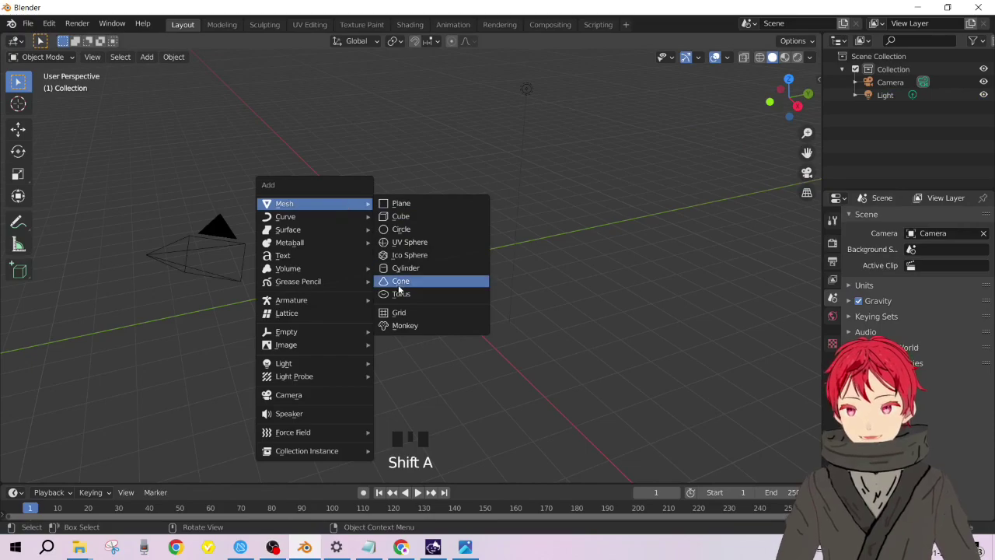
left_click(426, 267)
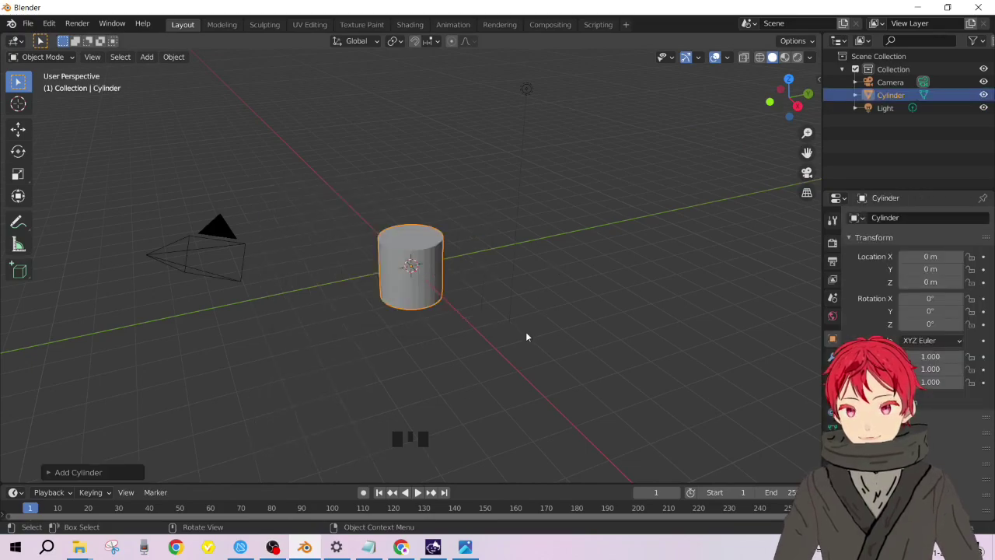
key("ctrl+z")
Step: Place the 3D cursor about 2.8 m above the ground, close to the vertical axis through the world origin
middle_click_drag(190, 233, 278, 213)
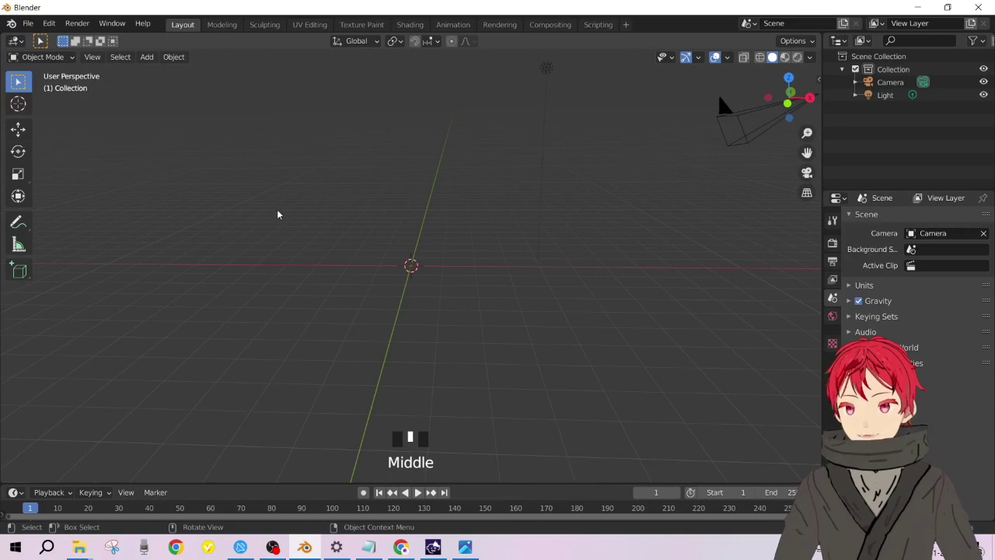
left_click(22, 104)
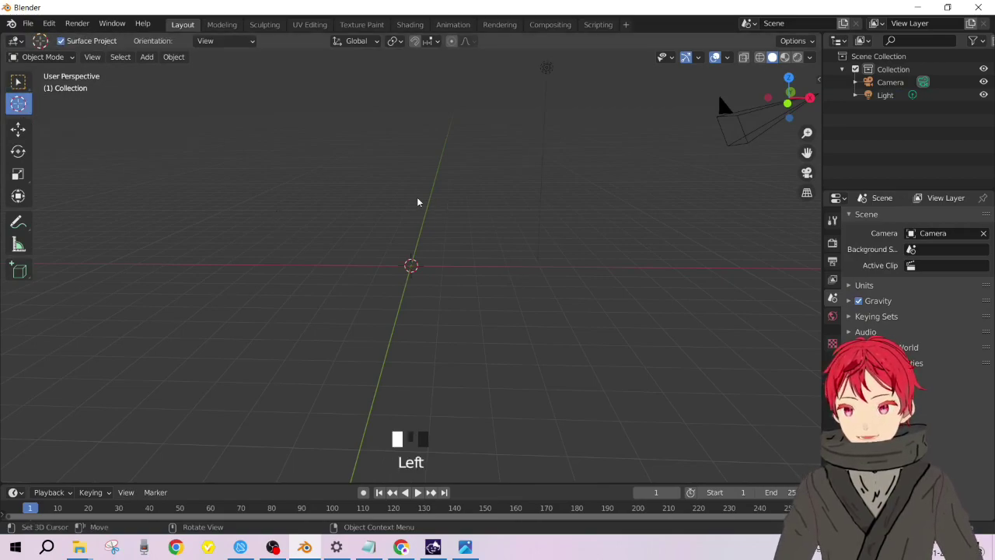
middle_click_drag(411, 204, 333, 215)
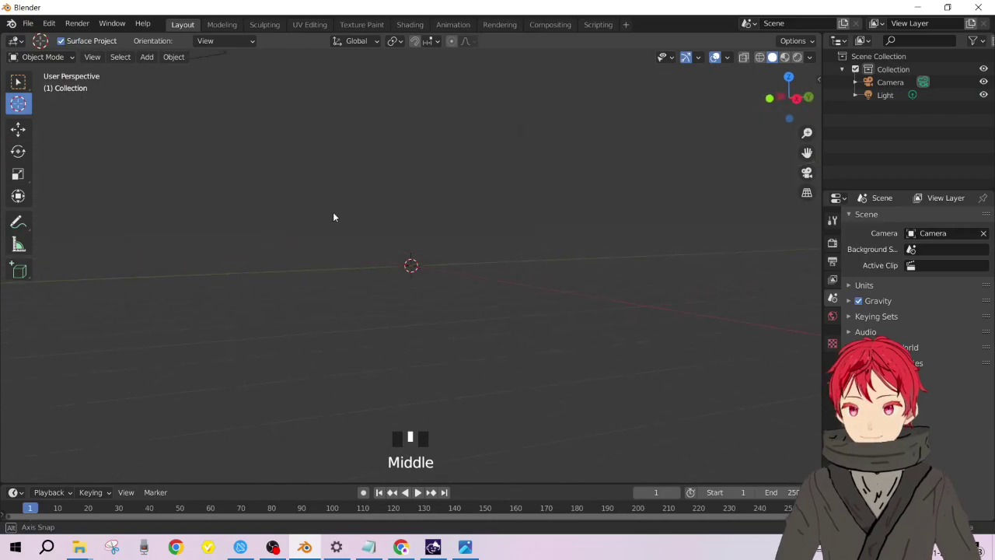
left_click(420, 177)
Step: Add a cylinder mesh at the 3D cursor
mouse_move(415, 207)
middle_mouse_down()
mouse_move(411, 266)
mouse_move(419, 225)
middle_mouse_up()
key("shift+a")
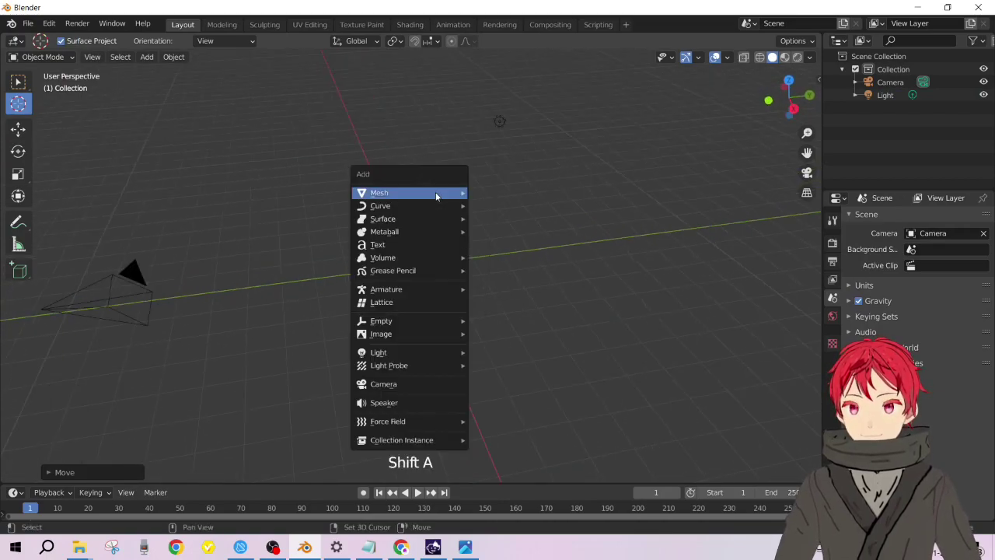
mouse_move(436, 192)
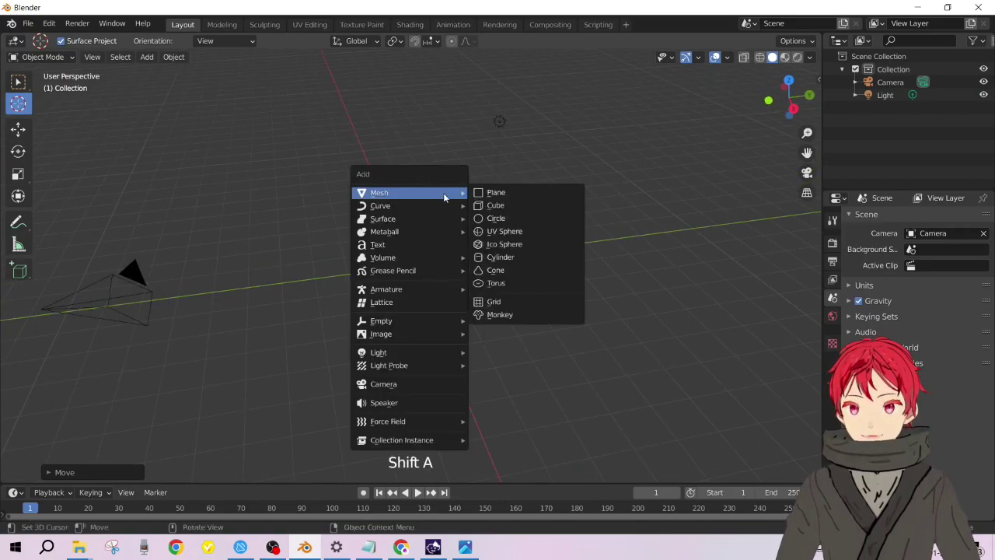
left_click(516, 257)
Step: Rotate the cylinder 90° about the global X axis
middle_click_drag(444, 174, 496, 247)
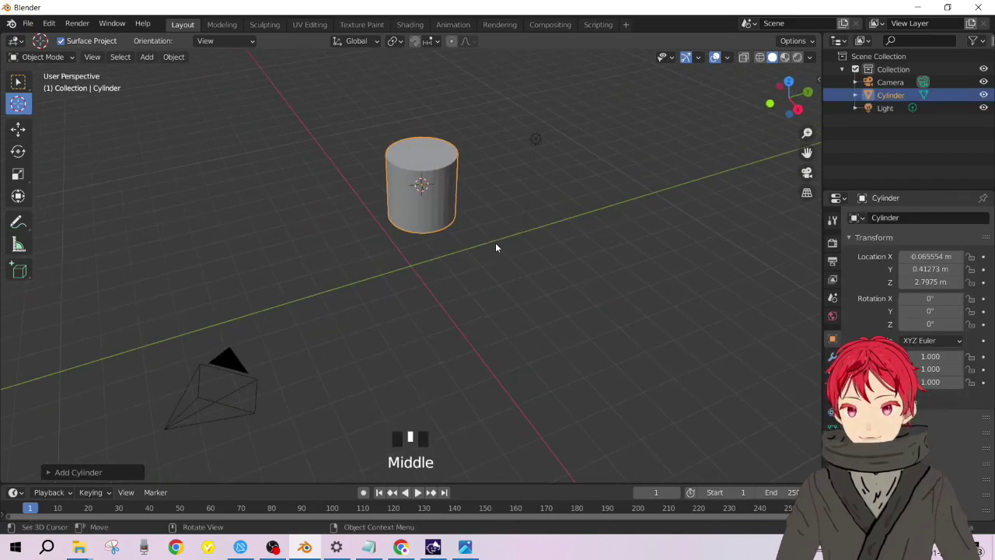
key("r")
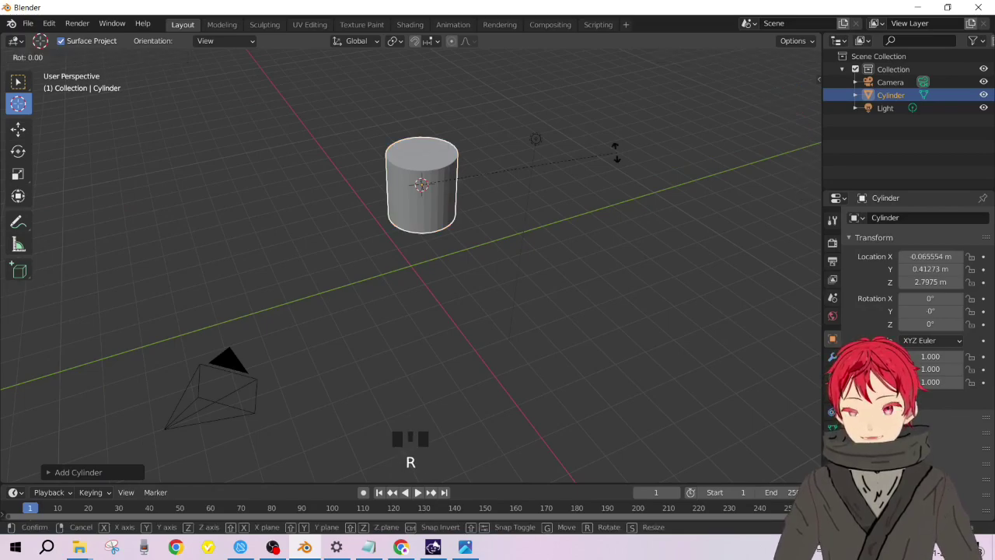
key("x")
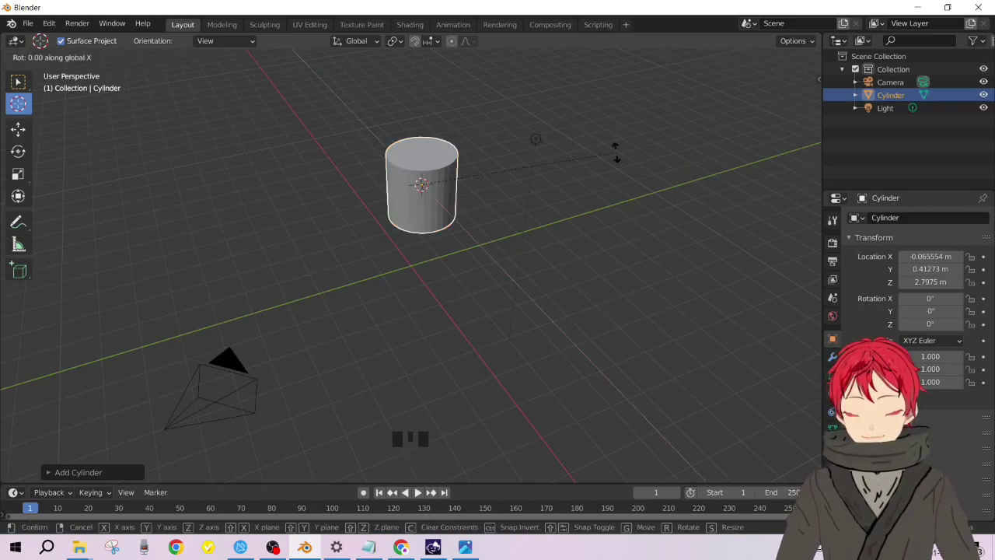
type("90")
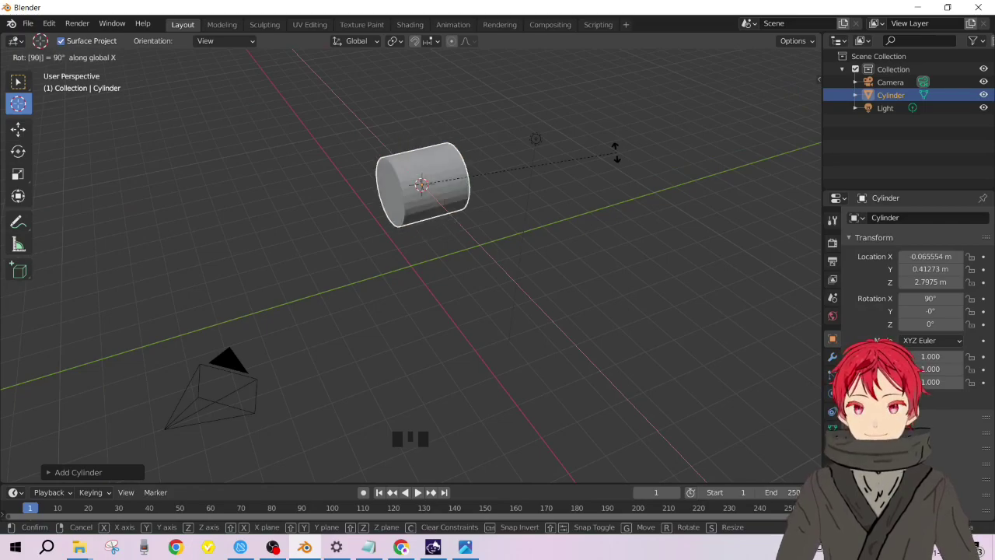
key("Return")
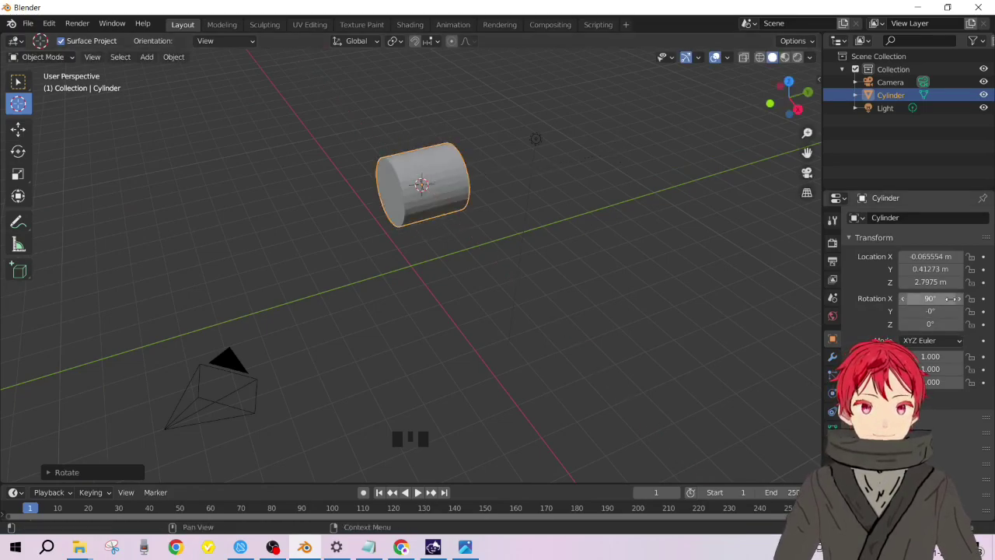
Step: Delete both circular end faces of the cylinder in Edit Mode, using face selection
middle_click_drag(488, 189, 352, 239)
key("Tab")
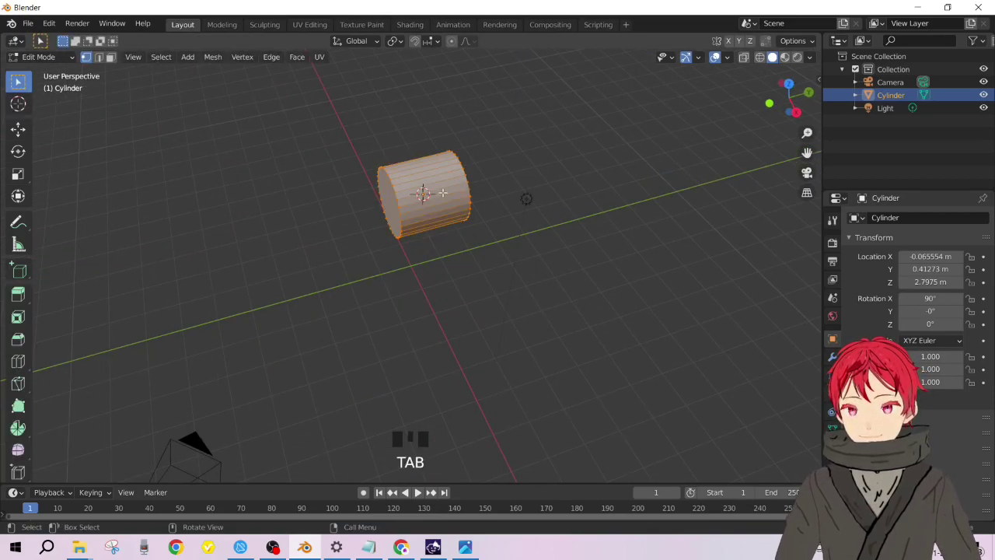
key("3")
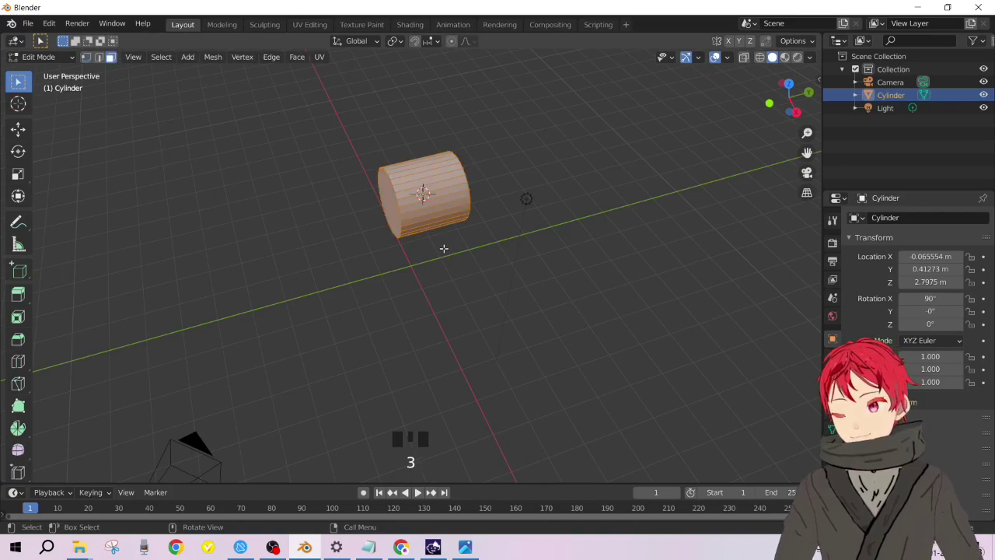
left_click(392, 203)
middle_click_drag(392, 204, 443, 219)
left_click(446, 219, "shift")
key("x")
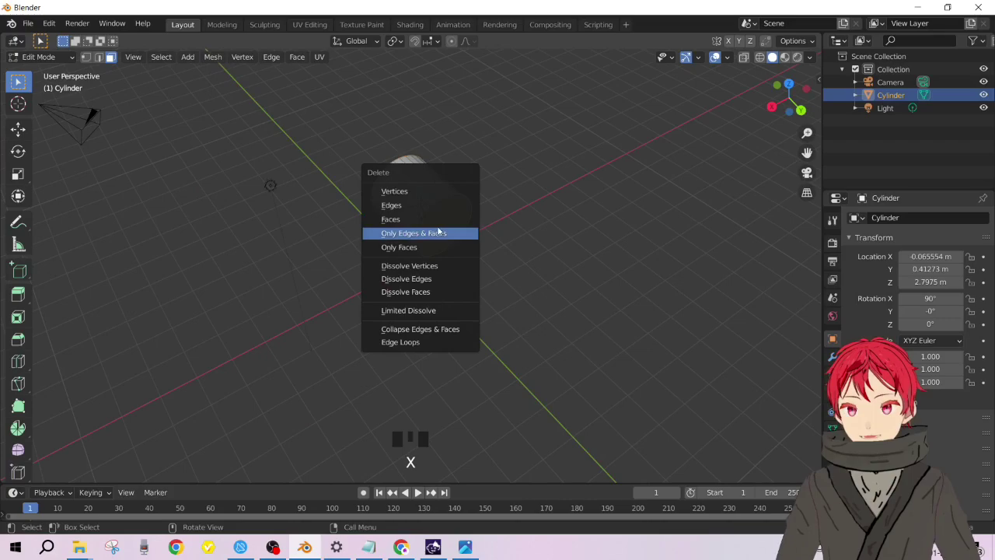
left_click(444, 219)
Step: In front view, move the whole cylinder mesh about 0.1 m along X to centre it on the vertical axis
middle_click_drag(444, 222, 594, 238)
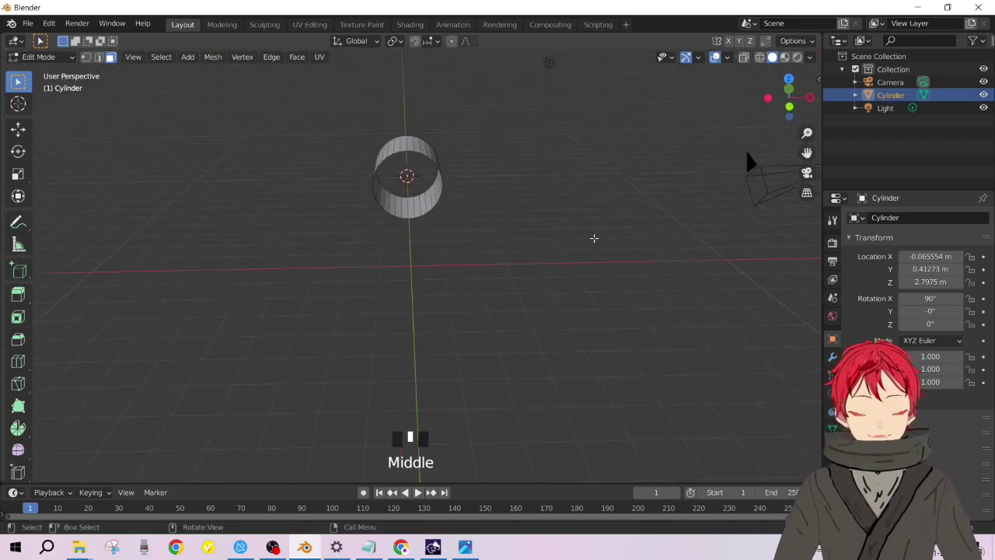
key("KP_1")
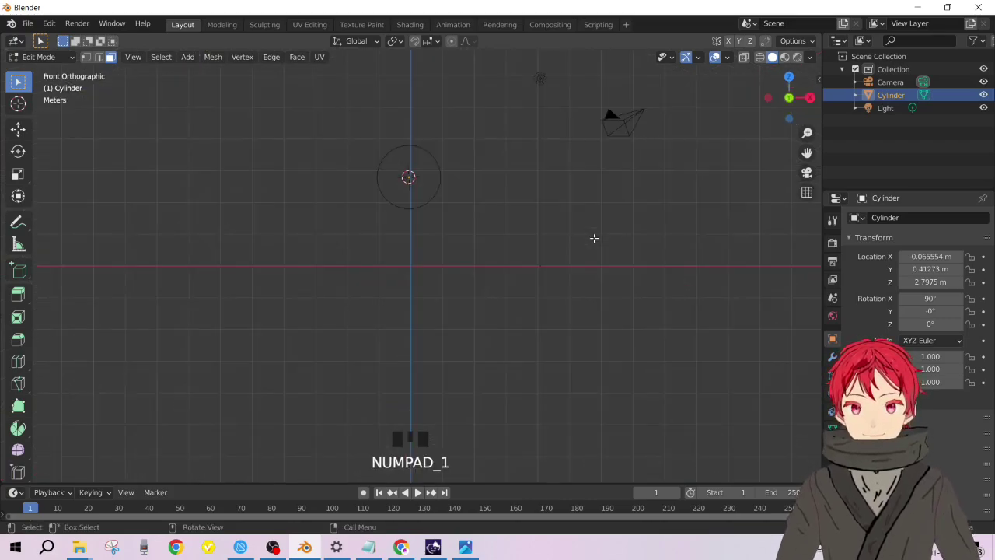
scroll(594, 238, "up", 7)
middle_click_drag(596, 233, 584, 457, "shift")
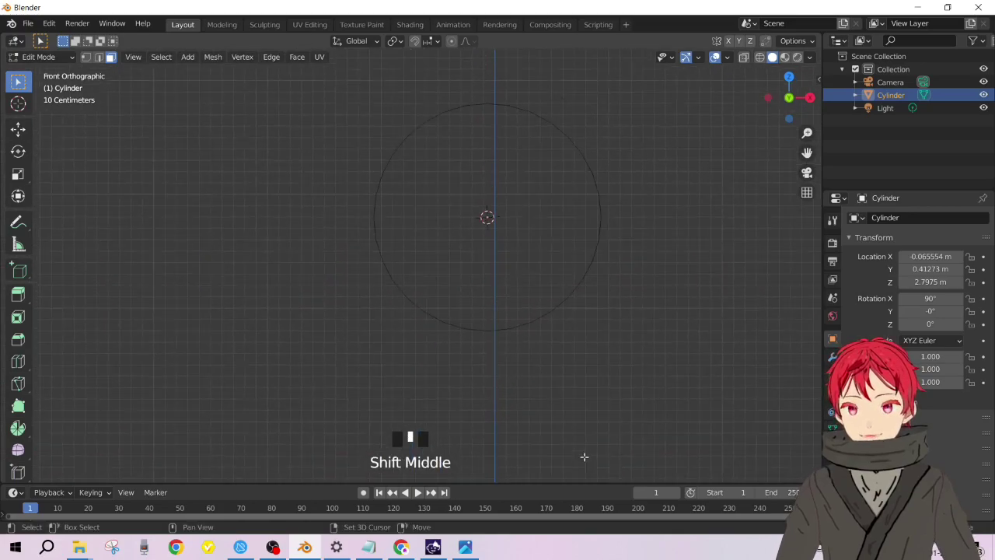
middle_click_drag(573, 340, 531, 294, "shift")
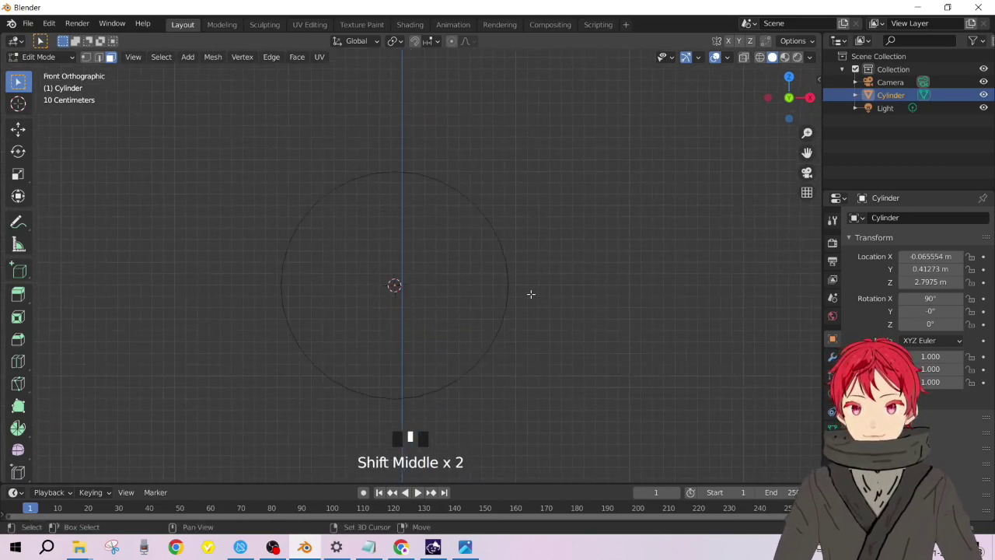
key("a")
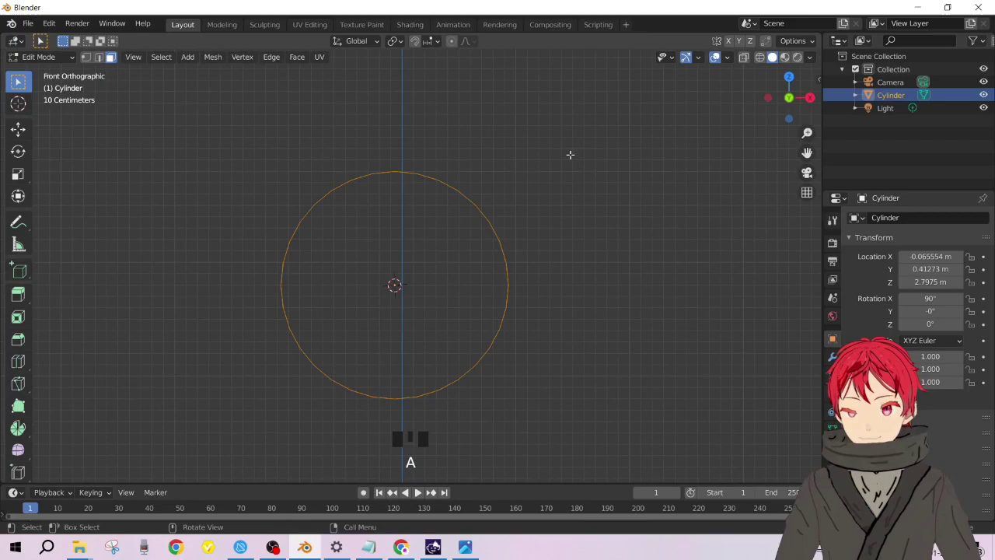
key("g")
key("x")
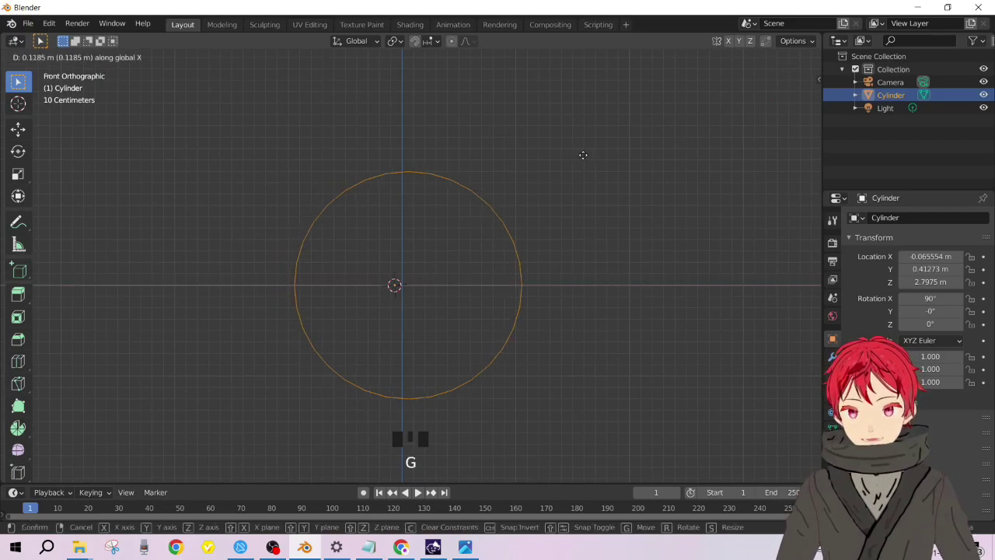
left_click(579, 154)
Step: Inspect the open cylinder's centring on the vertical axis from the front and in perspective
scroll(505, 307, "down", 6)
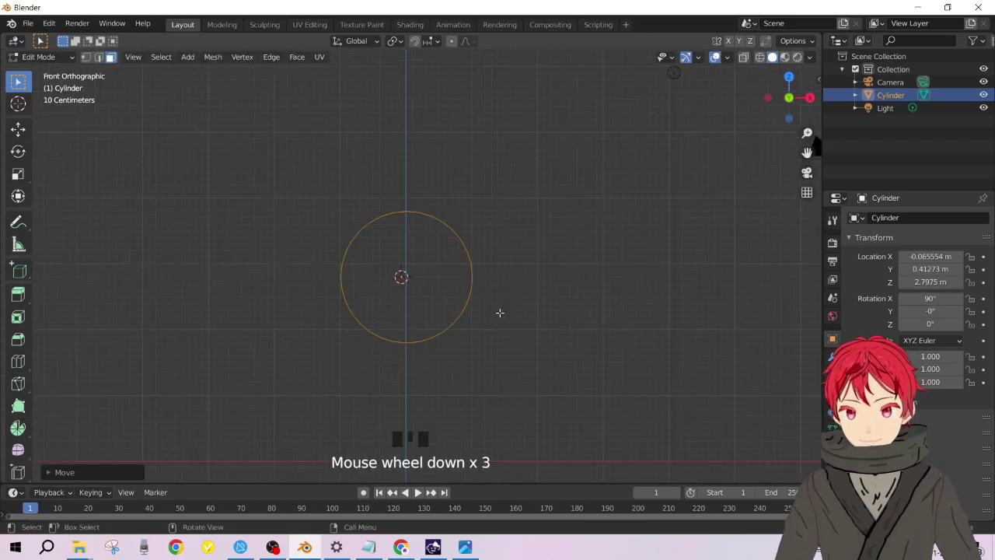
scroll(429, 263, "up", 8)
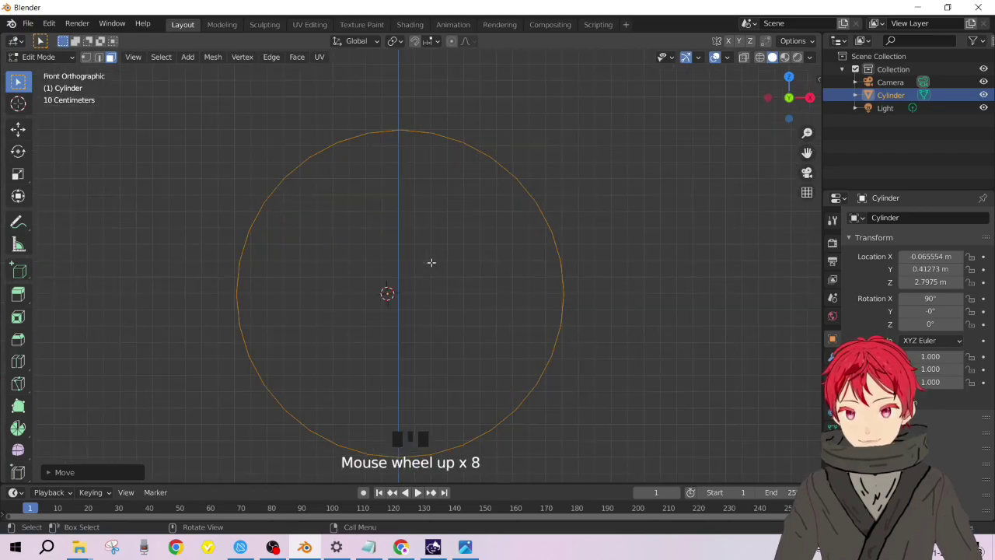
key("z")
left_click(521, 264)
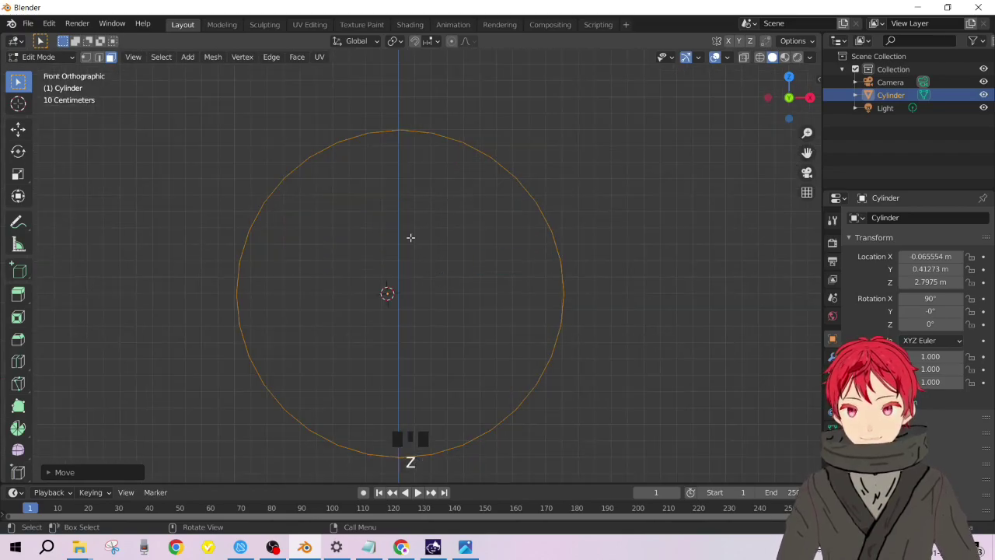
middle_click_drag(411, 237, 402, 244)
scroll(395, 281, "down", 4)
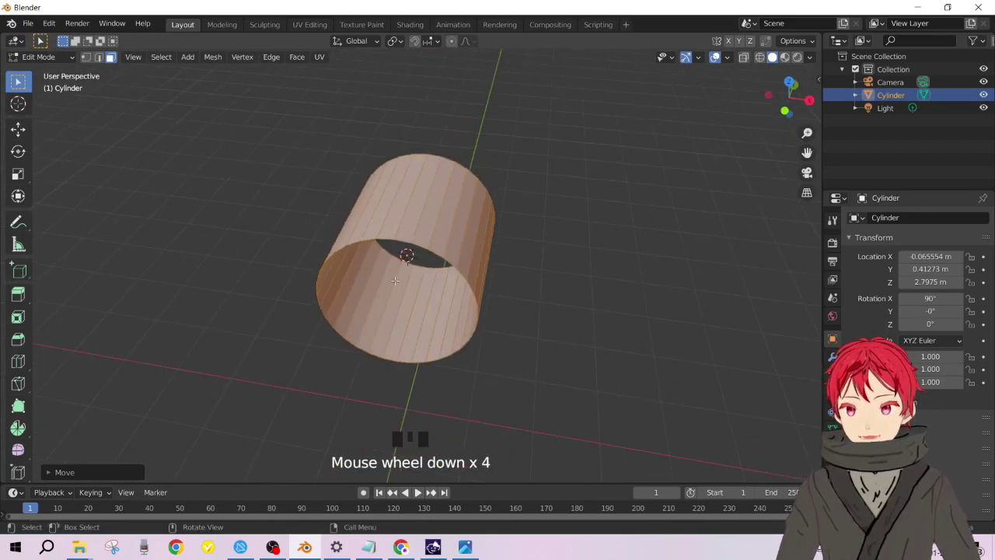
key("KP_1")
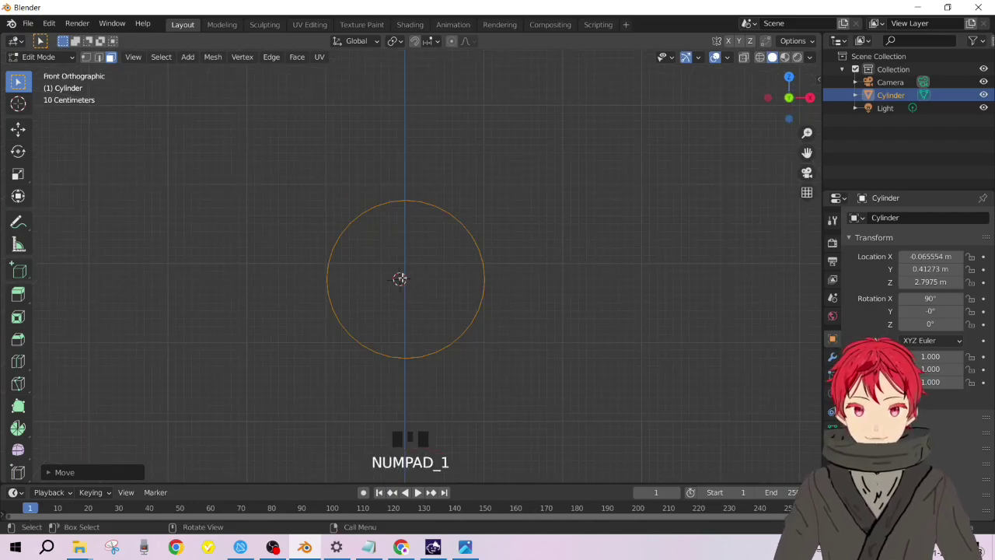
Step: In wireframe front view, select the cylinder's edges on the positive X half and move them along X to stretch it into an elongated loop
middle_click_drag(400, 278, 402, 308)
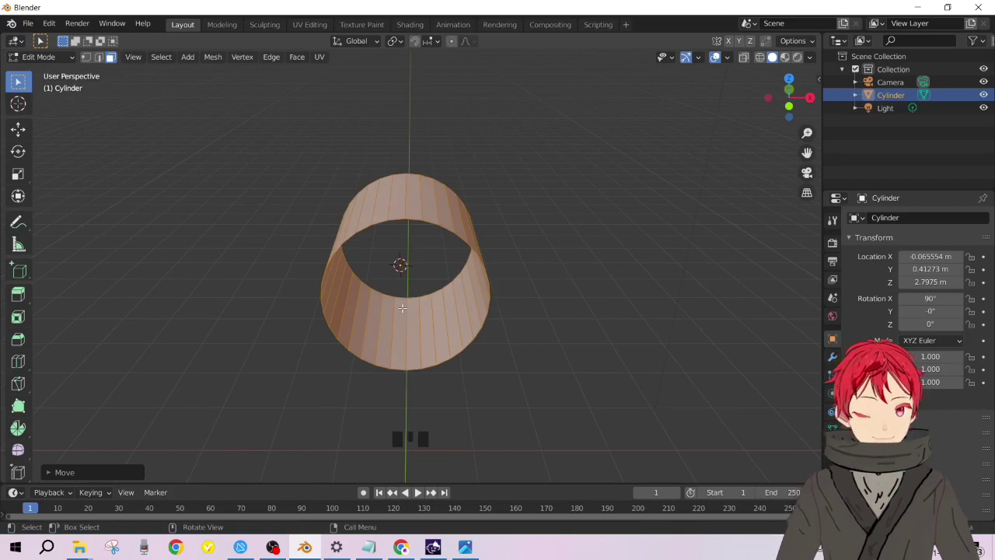
key("KP_1")
key("z")
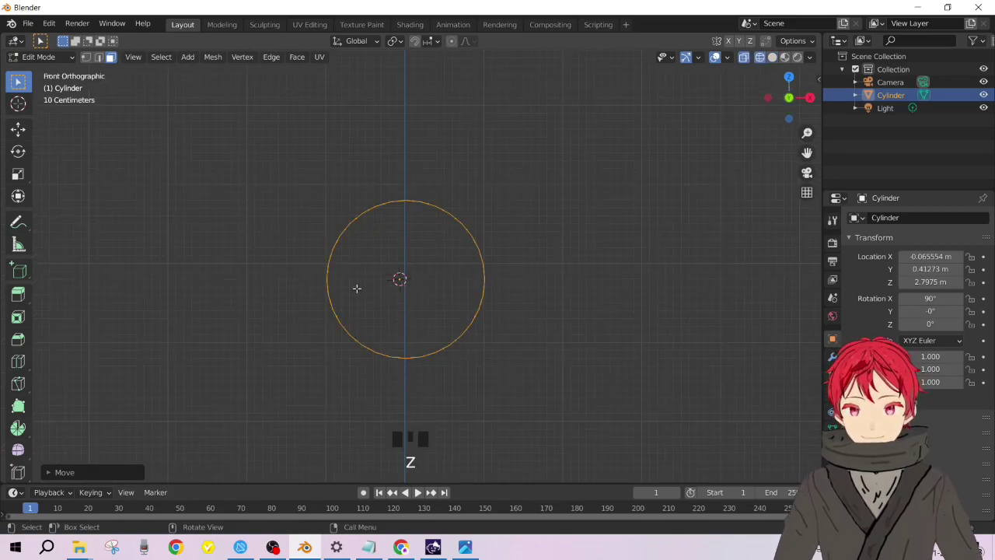
scroll(537, 192, "up", 2)
key("2")
left_click_drag(599, 105, 403, 454)
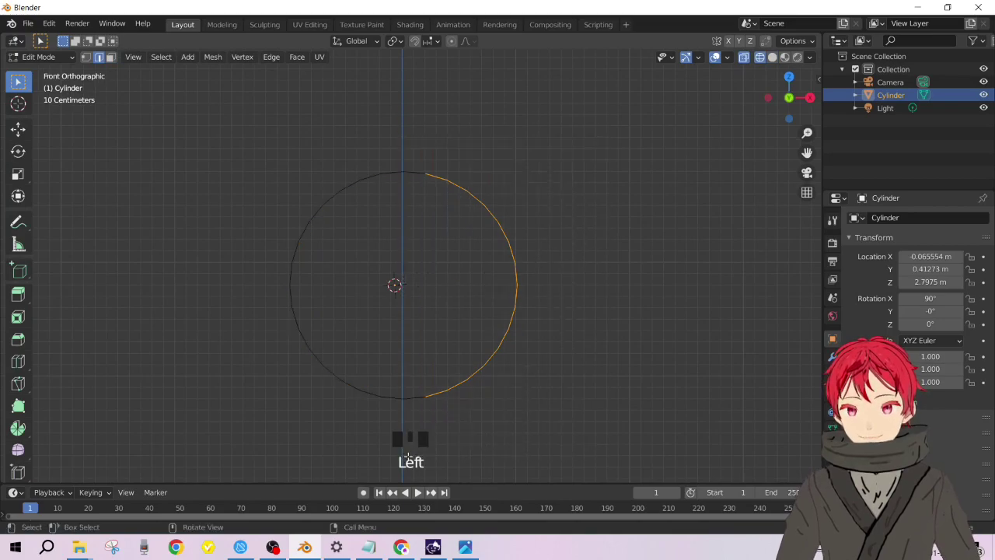
left_click_drag(394, 129, 453, 435, "shift")
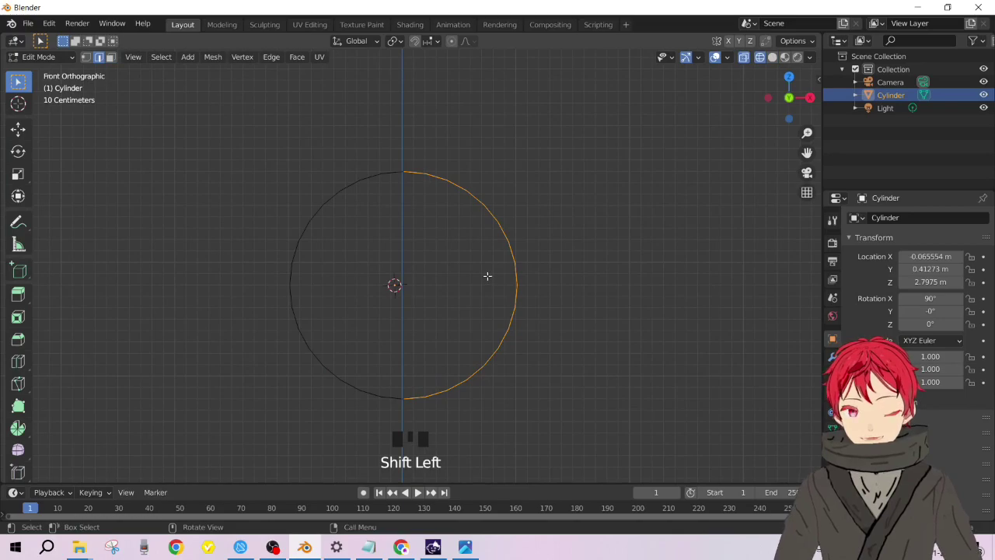
key("g")
key("x")
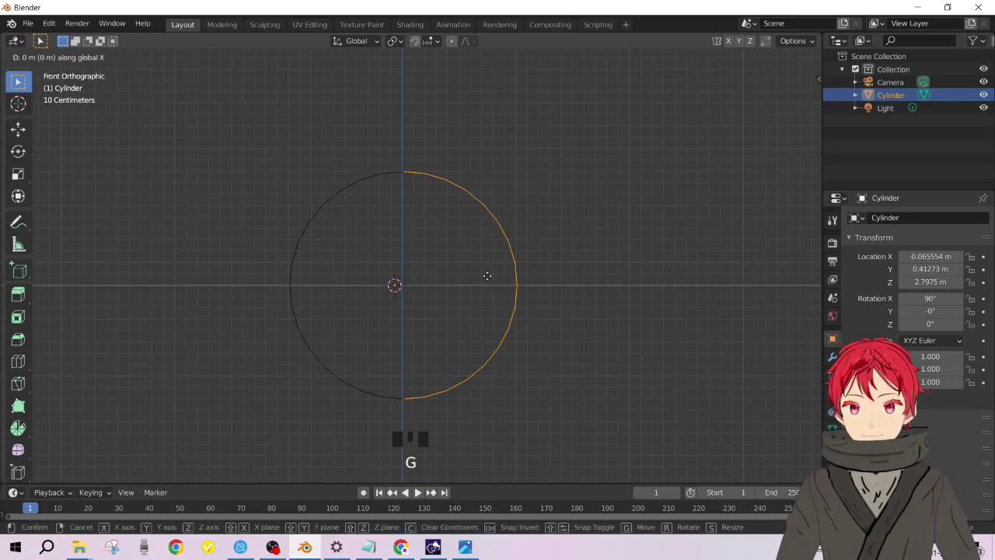
left_click(114, 270)
middle_click_drag(145, 217, 224, 254)
scroll(388, 217, "down", 5)
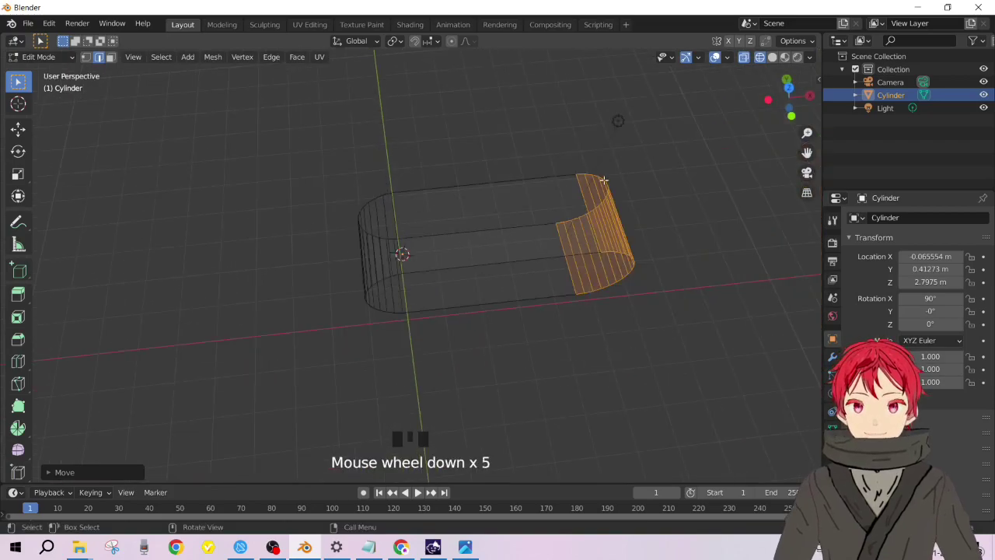
Step: Move the selected curved end farther out to lengthen the loop, and return to solid shading
key("g")
left_click(684, 163)
middle_click_drag(588, 239, 331, 218)
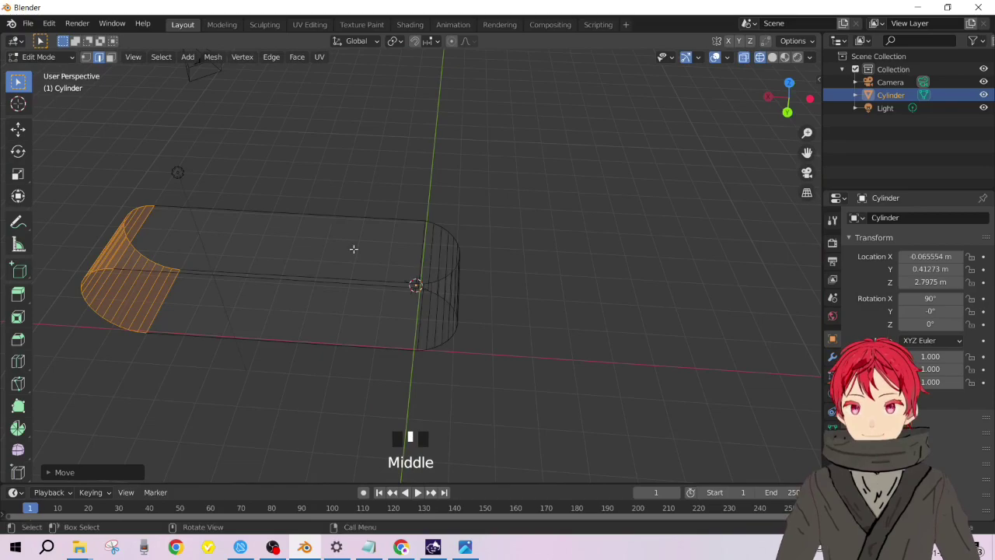
key("Tab")
key("Tab")
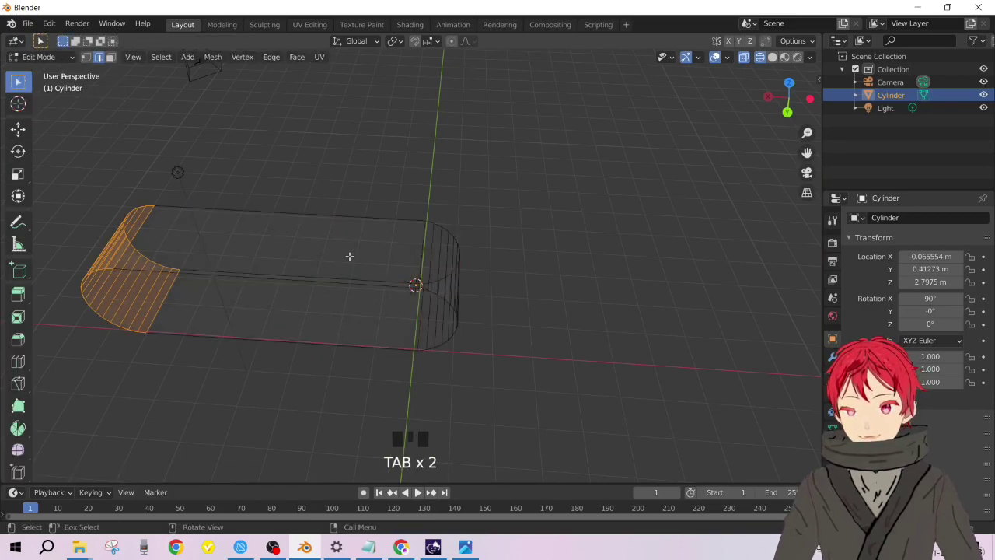
key("z")
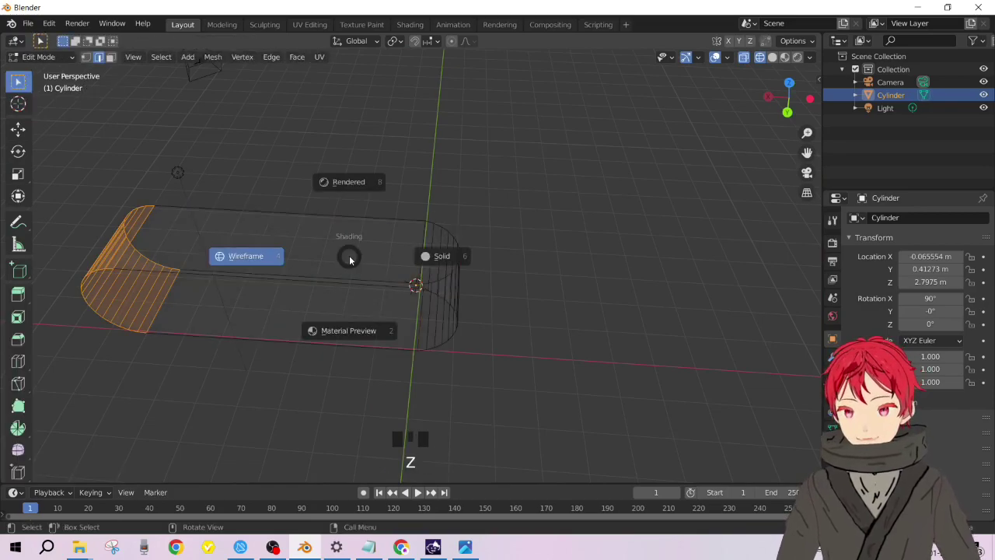
left_click(439, 252)
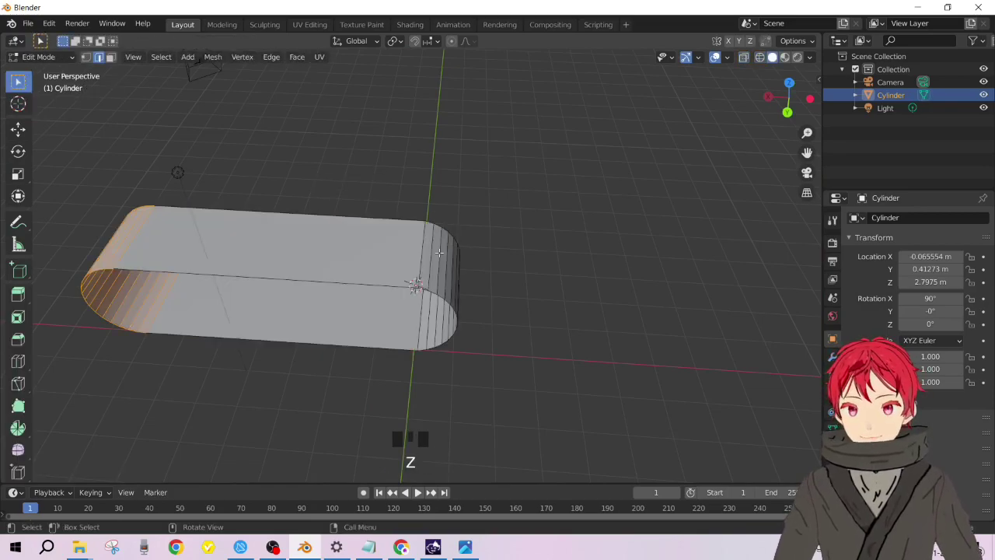
Step: Add 22 evenly spaced loop cuts across the loop's long upper flat face, without sliding them
key("3")
left_click(318, 258)
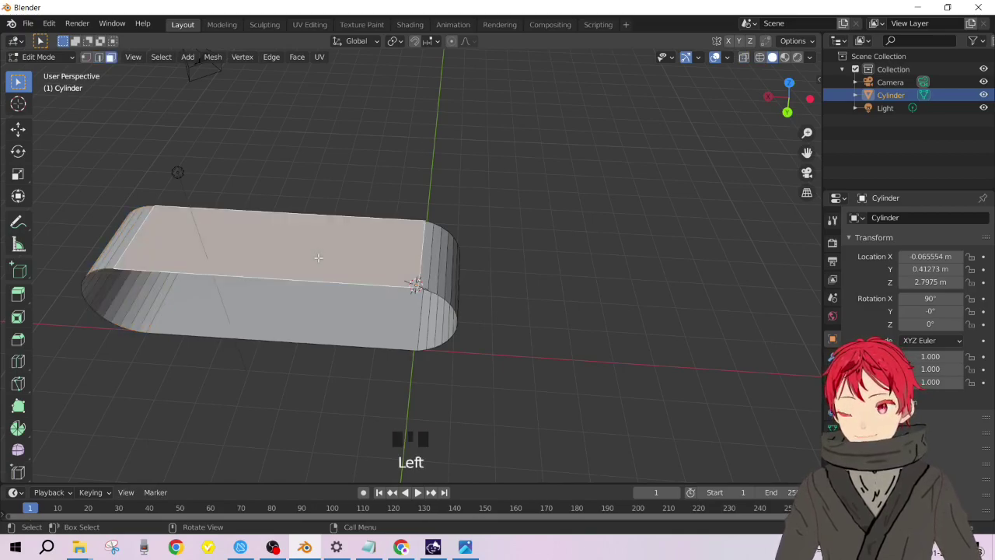
key("ctrl")
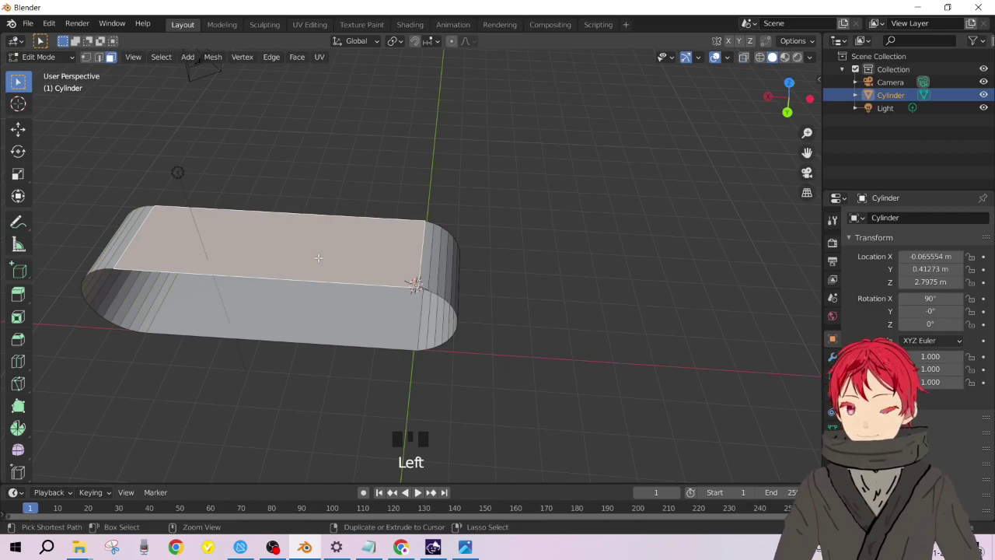
key("ctrl+r")
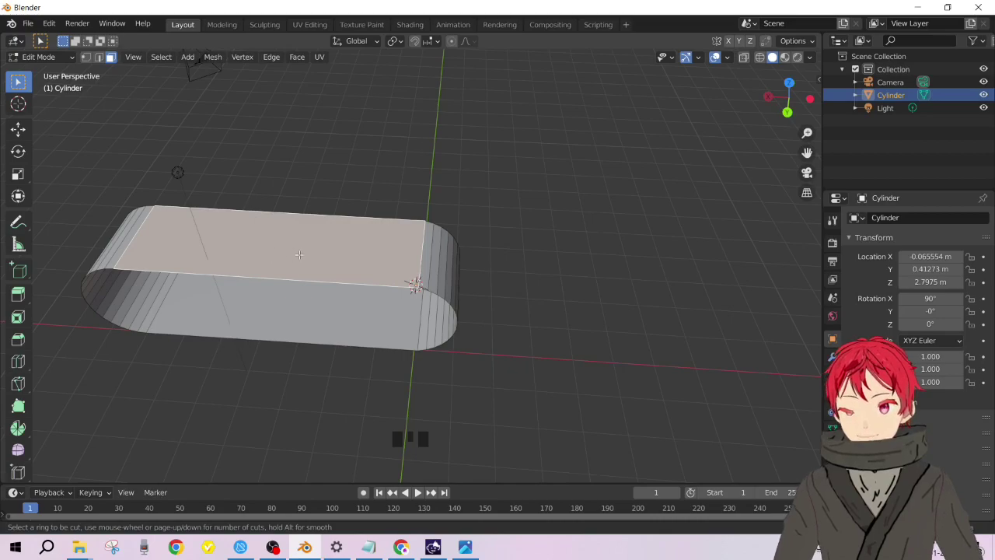
scroll(271, 250, "up", 4)
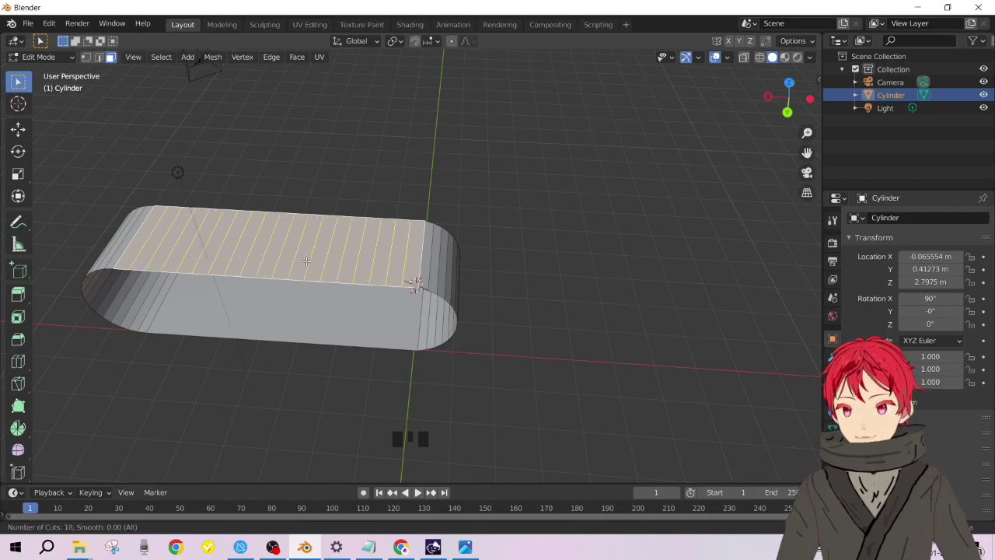
left_click(306, 261)
right_click(307, 261)
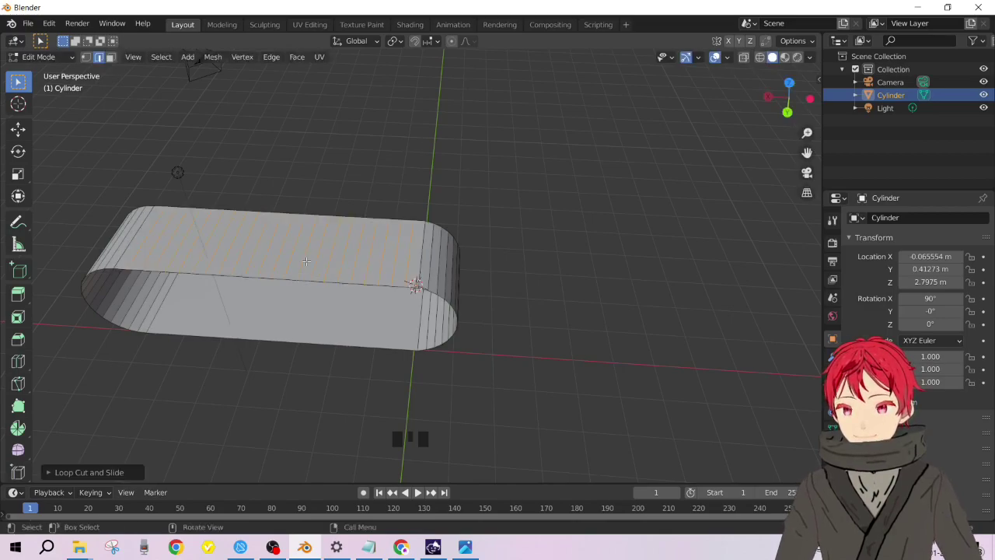
left_click(47, 474)
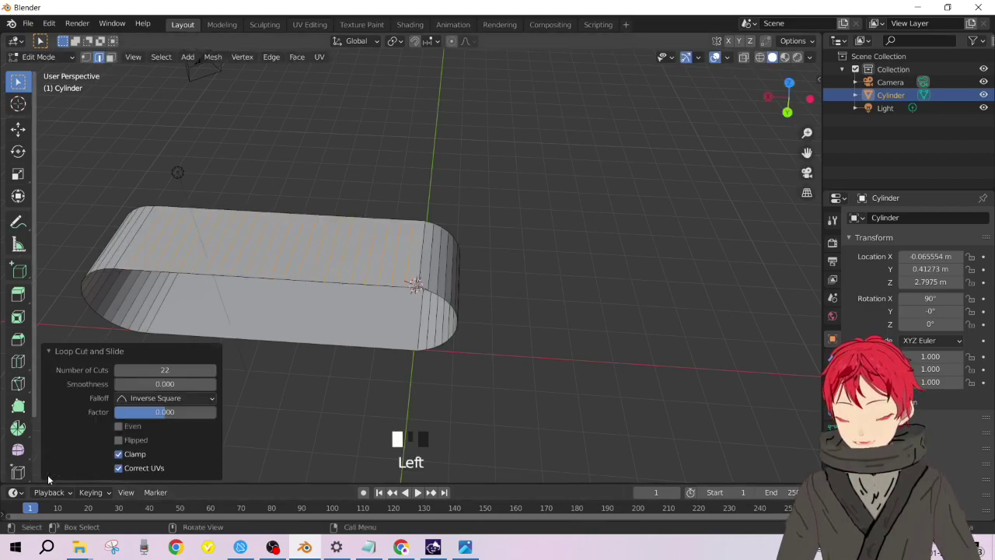
Step: Add 22 evenly spaced loop cuts across the loop's long lower flat face, without sliding them
double_click(164, 370)
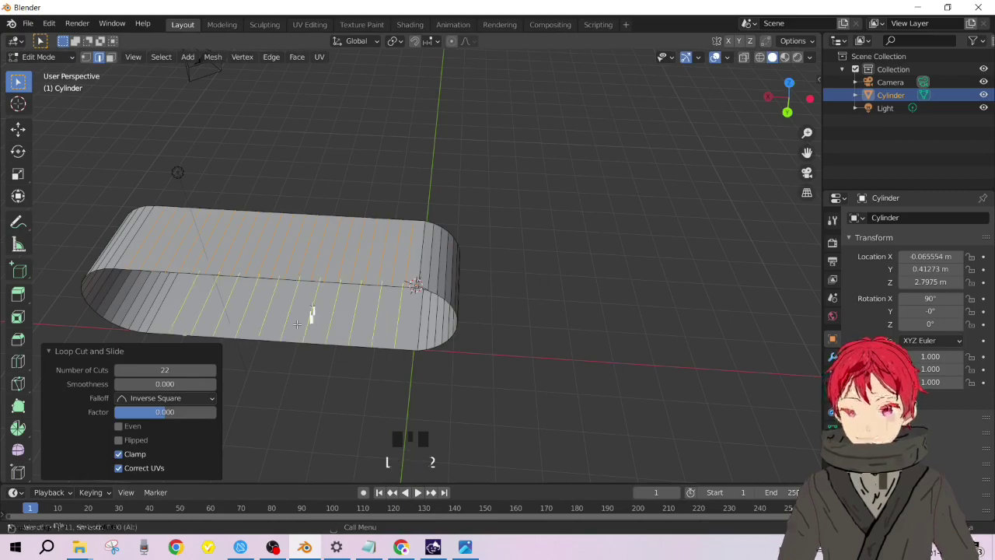
left_click(297, 324)
right_click(297, 324)
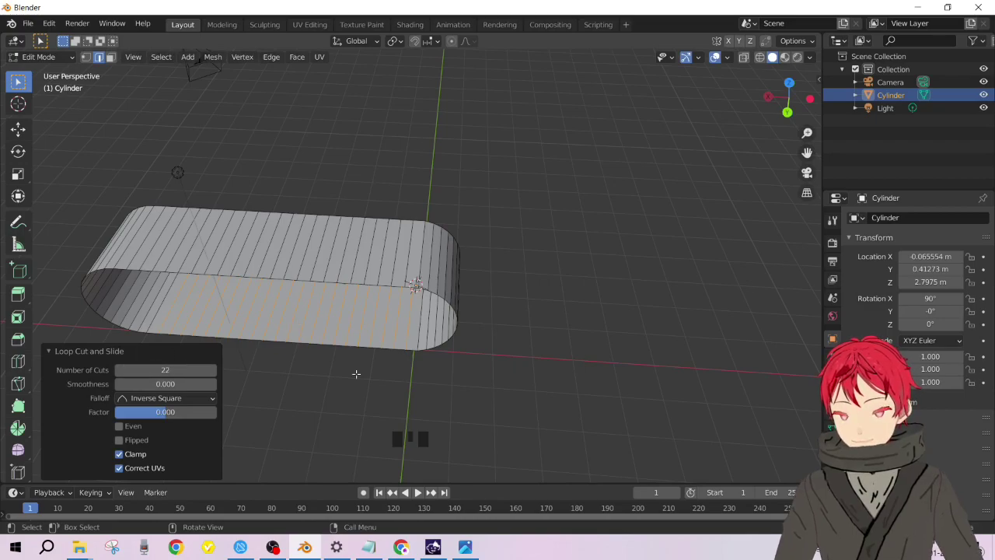
scroll(355, 373, "up", 3)
middle_click_drag(355, 373, 262, 339)
scroll(262, 339, "down", 3)
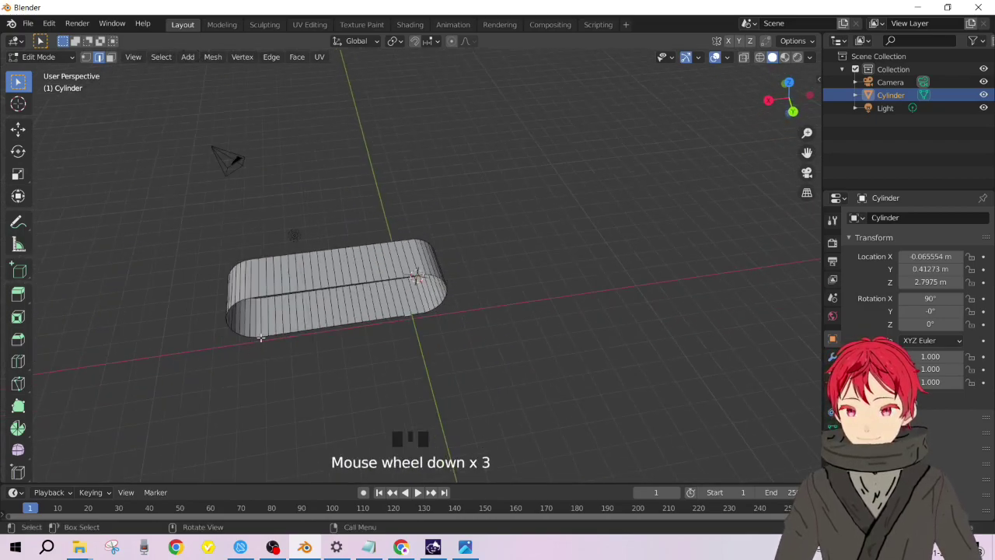
Step: Add evenly spaced loop cuts running around the band's whole circumference, and return to Object Mode
left_click(349, 266)
key("ctrl+r")
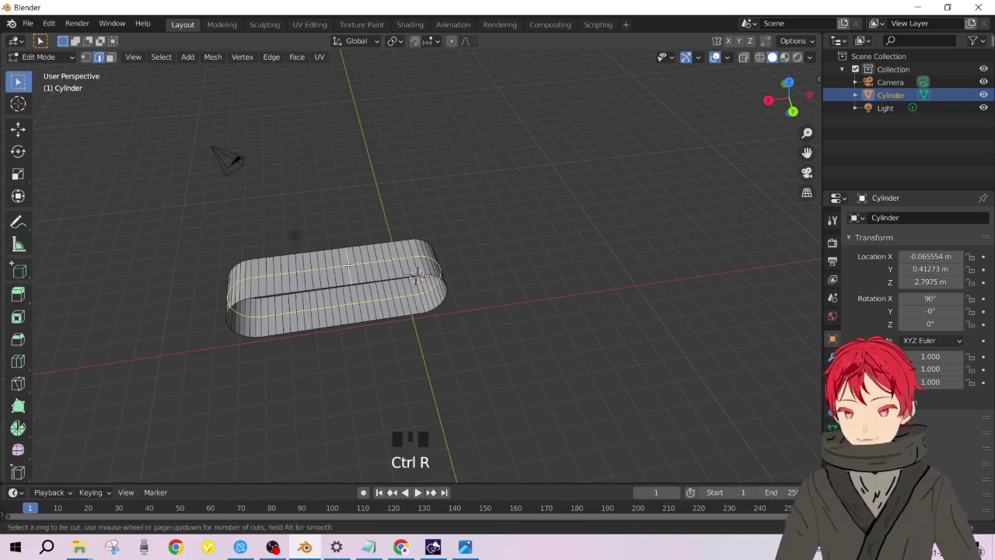
scroll(349, 266, "up", 2)
left_click(349, 266)
right_click(349, 266)
middle_click_drag(349, 266, 393, 257)
key("Tab")
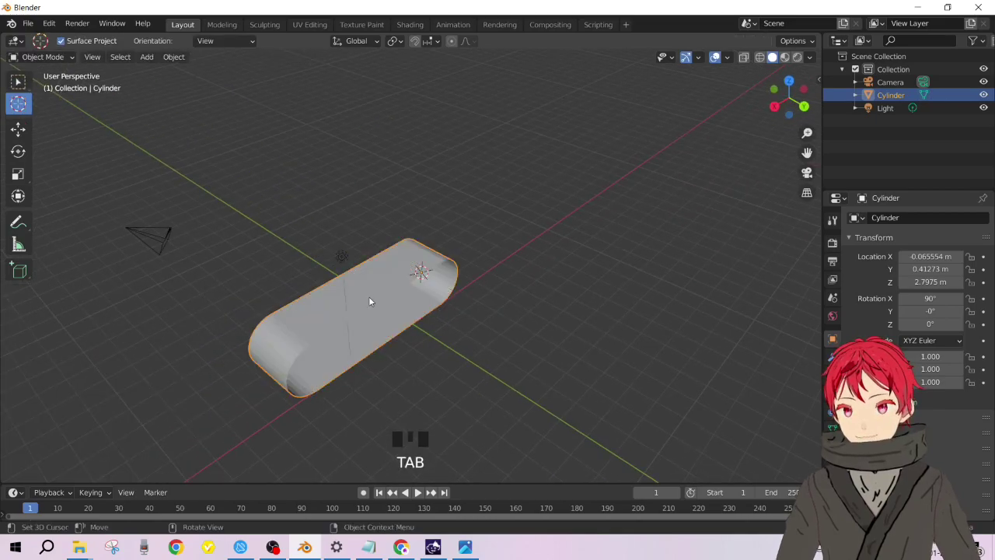
Step: Move the elongated band about -2.6 m along the global X axis to centre it around the 3D cursor
middle_click_drag(368, 296, 332, 303)
key("g")
key("x")
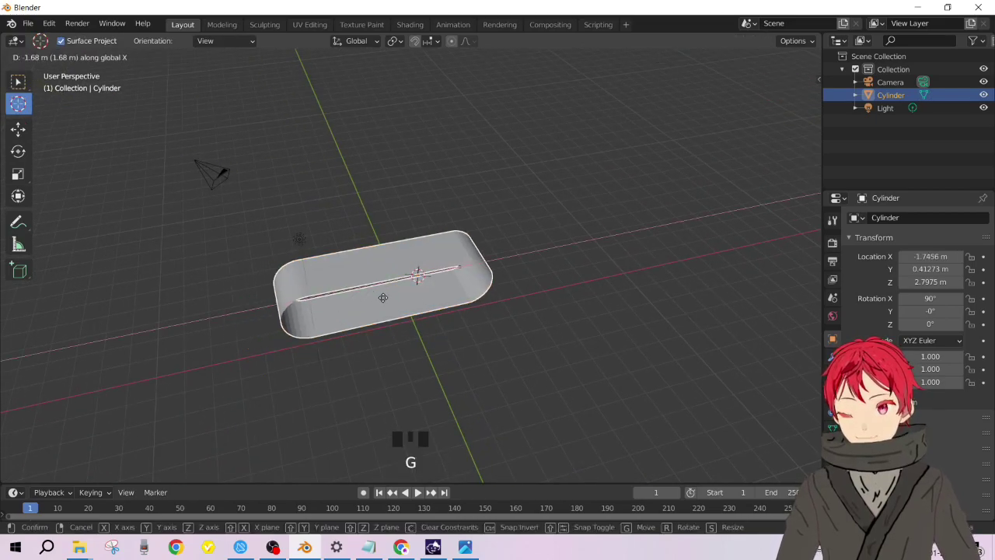
left_click(409, 321)
middle_click_drag(408, 321, 389, 283)
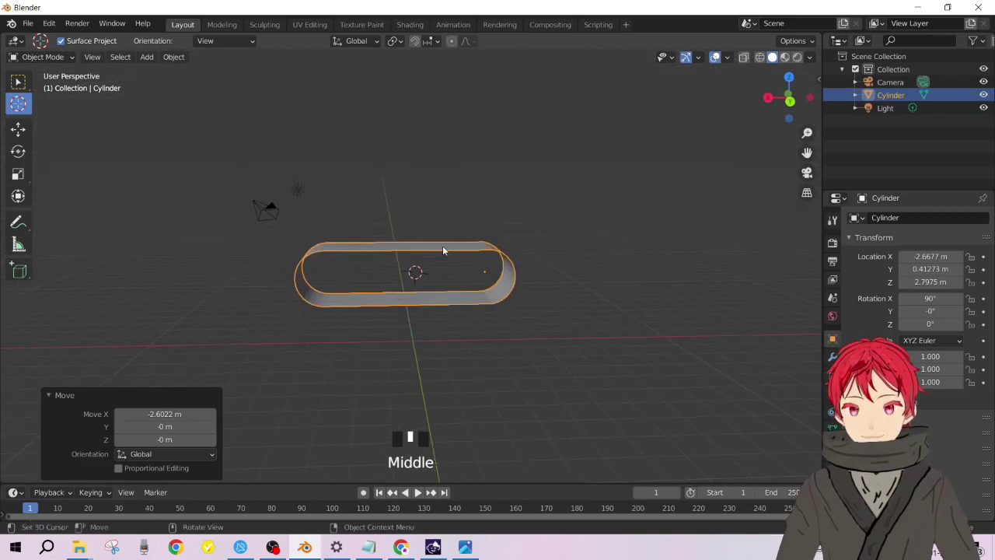
Step: Add a 32-vertex cylinder with 1 m radius and 2 m depth, and rotate it 90° about the global Y axis
key("shift+a")
mouse_move(443, 246)
left_click(514, 313)
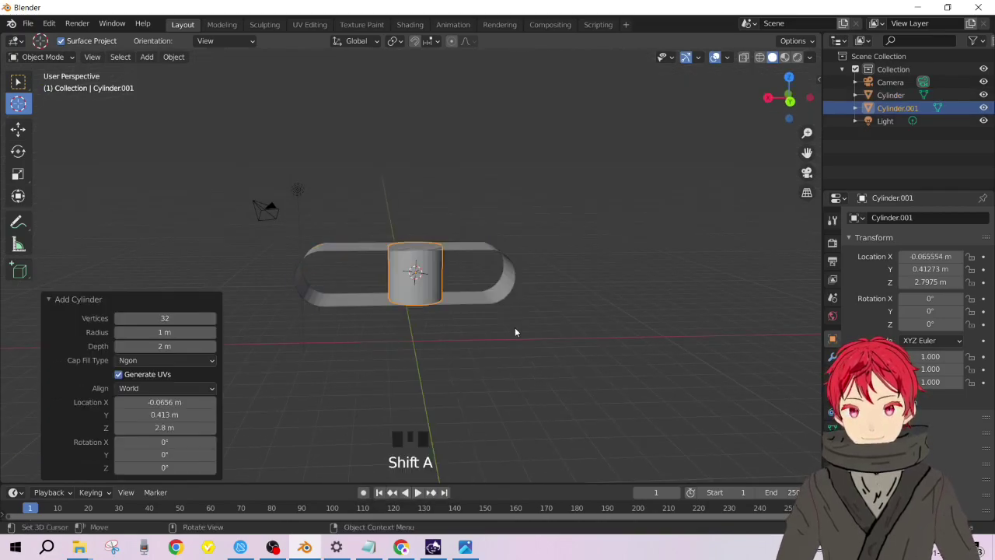
middle_click_drag(370, 267, 587, 161)
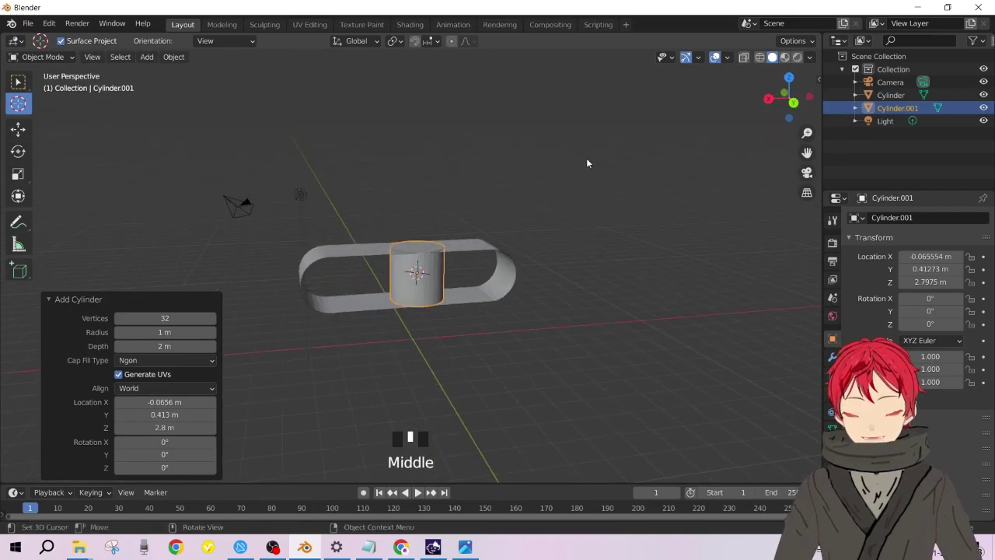
key("r")
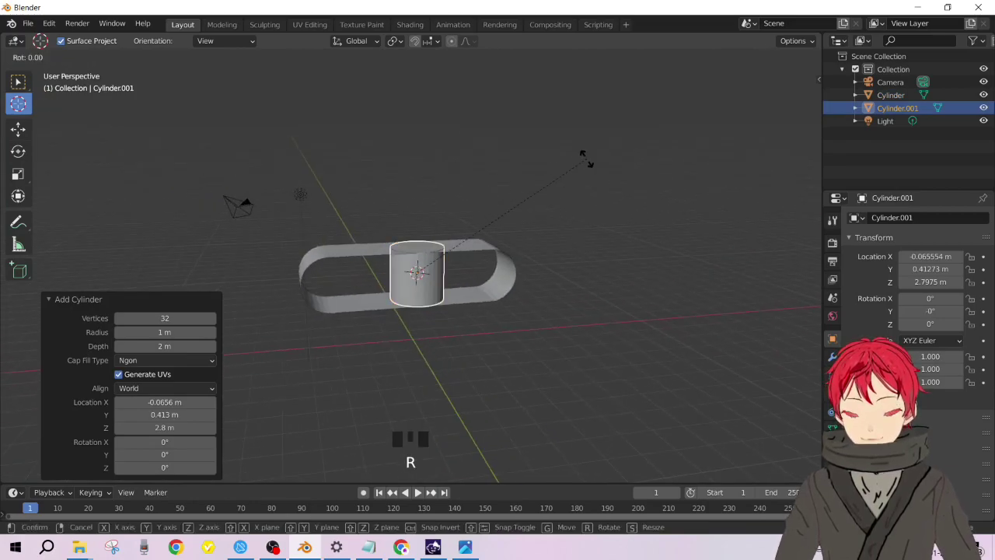
key("y")
type("90")
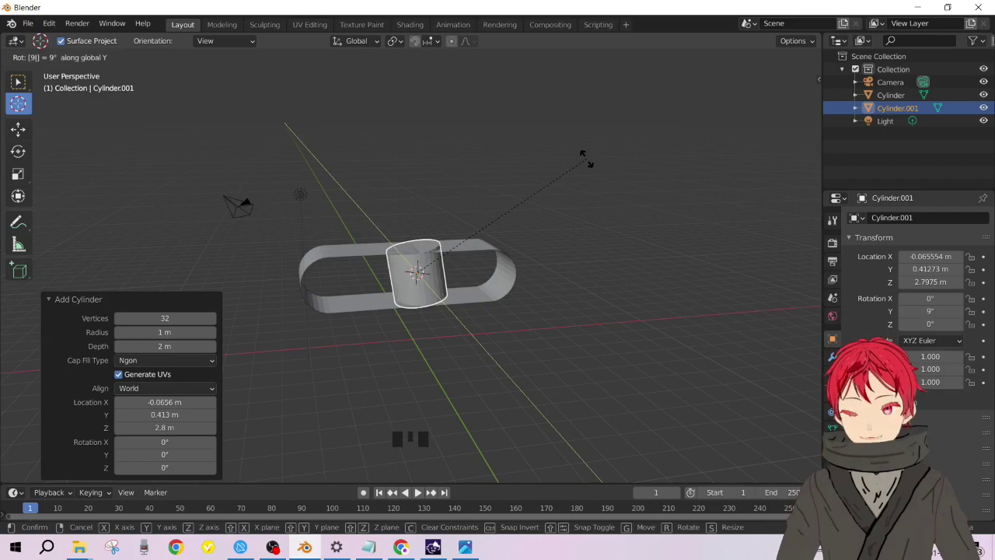
key("Return")
Step: Delete both circular end faces of the new cylinder in Edit Mode, and return to Object Mode
key("Tab")
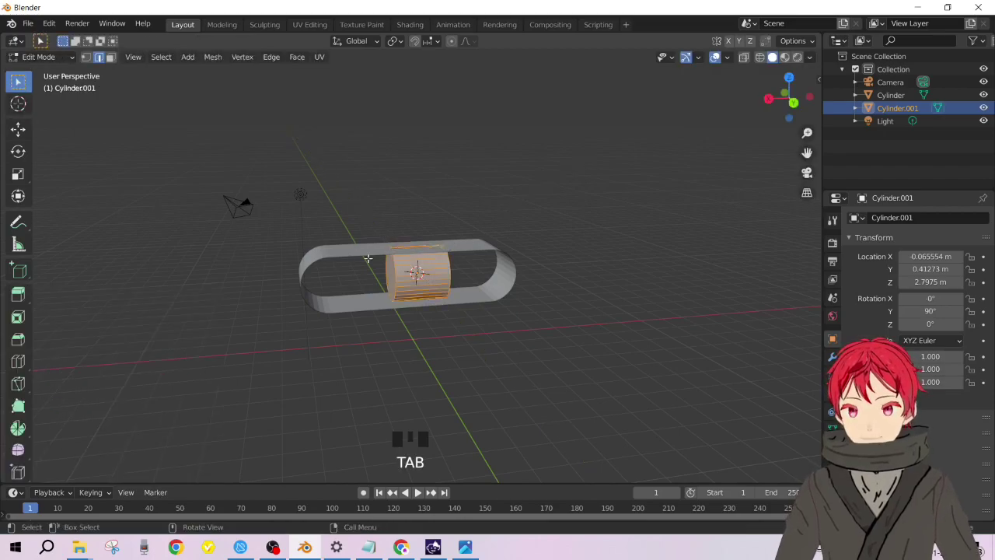
key("3")
middle_click_drag(379, 265, 405, 281)
left_click(391, 277)
mouse_move(465, 273)
middle_mouse_down()
mouse_move(431, 278)
mouse_move(471, 284)
middle_mouse_up()
left_click(432, 278, "shift")
key("x")
left_click(433, 277)
key("Tab")
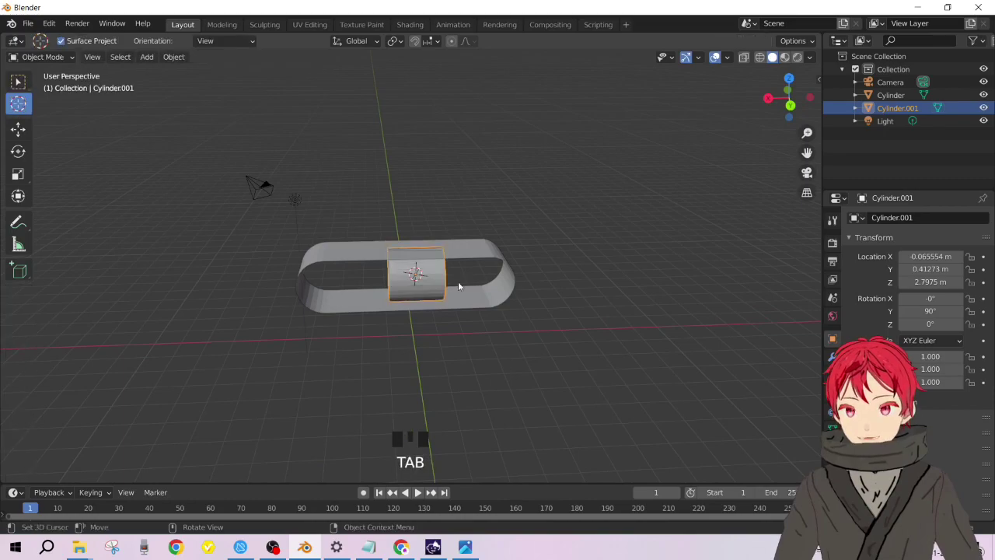
Step: Scale the open cylinder to about 0.308 along the global X axis to make a narrow ring
key("s")
key("x")
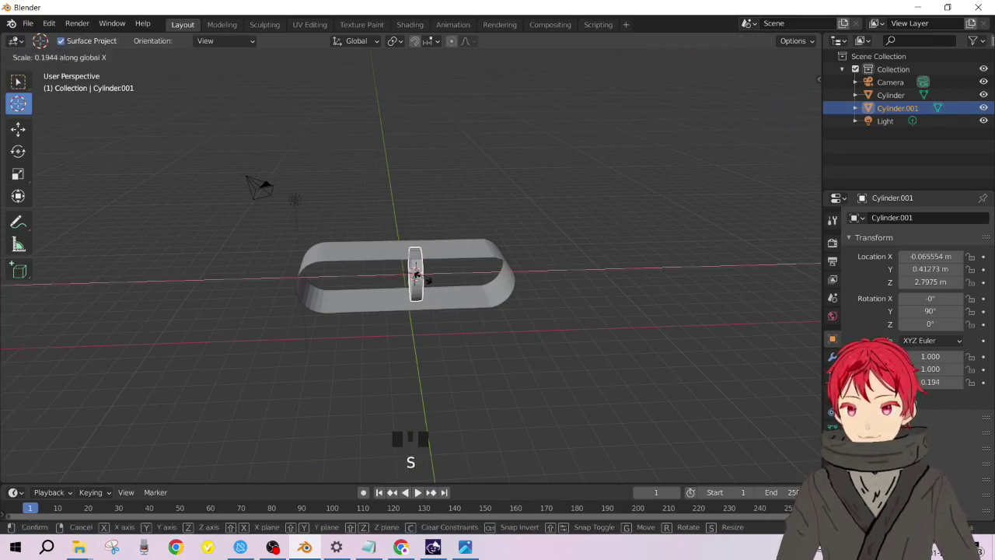
left_click(420, 276)
middle_click_drag(420, 276, 498, 286)
scroll(445, 269, "up", 6)
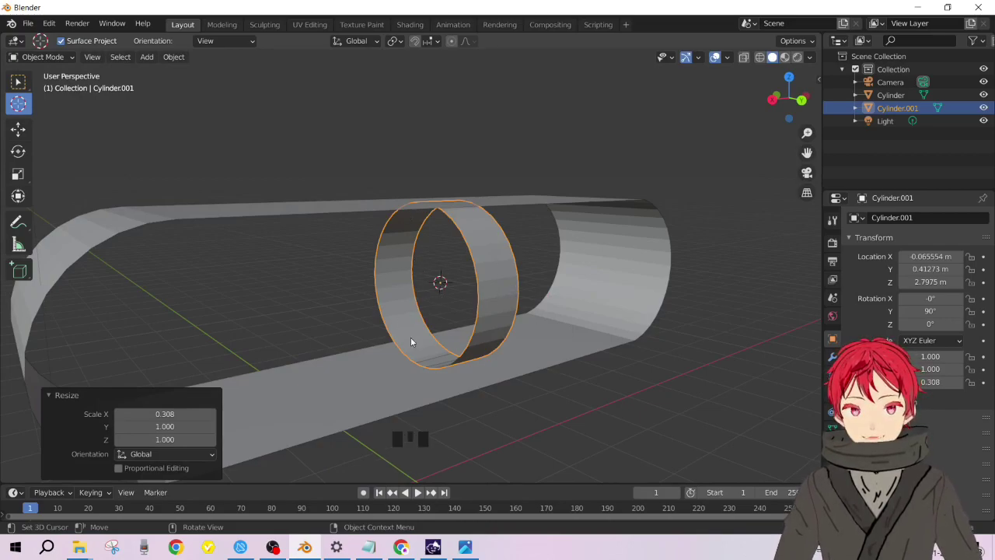
Step: Add a Solidify modifier to the ring with a thickness of 0.2 m
left_click(833, 357)
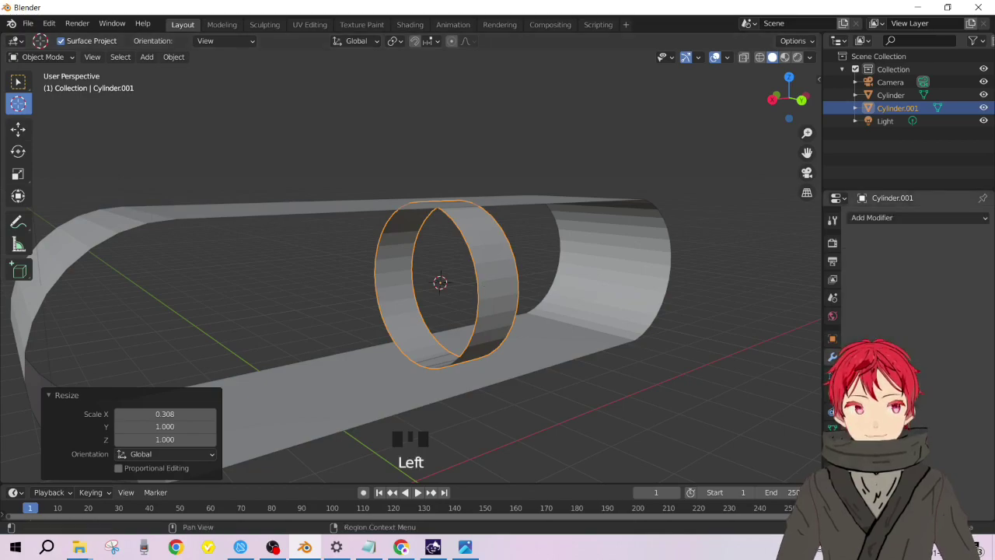
left_click(909, 220)
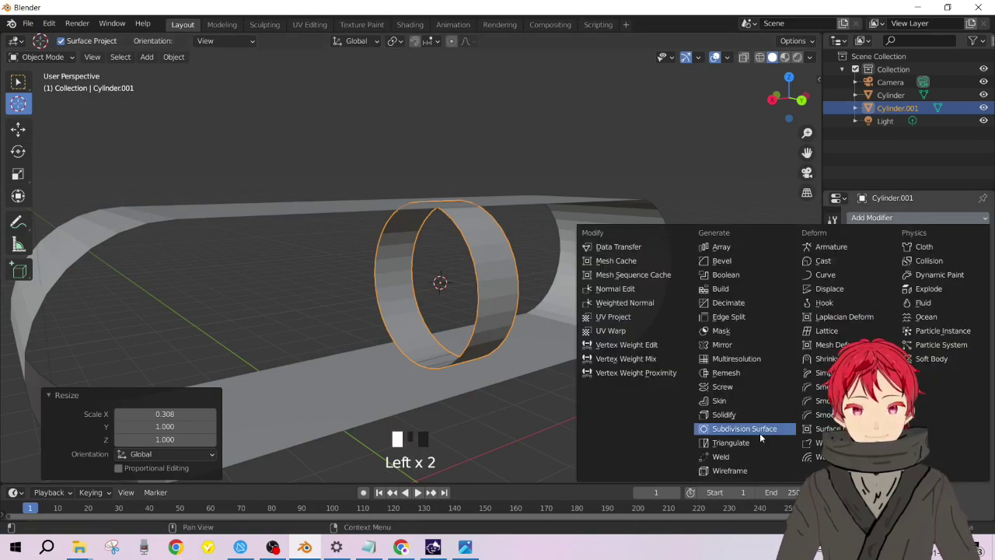
left_click(748, 415)
left_click_drag(940, 276, 940, 277)
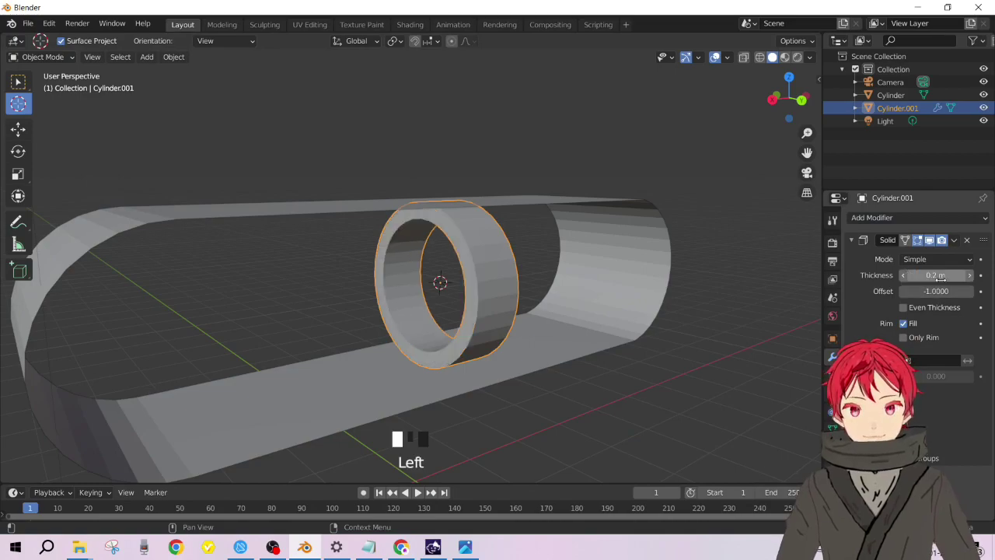
Step: Scale the thickened ring uniformly to about 5.163 so that it surrounds the elongated band
scroll(554, 279, "down", 4)
key("s")
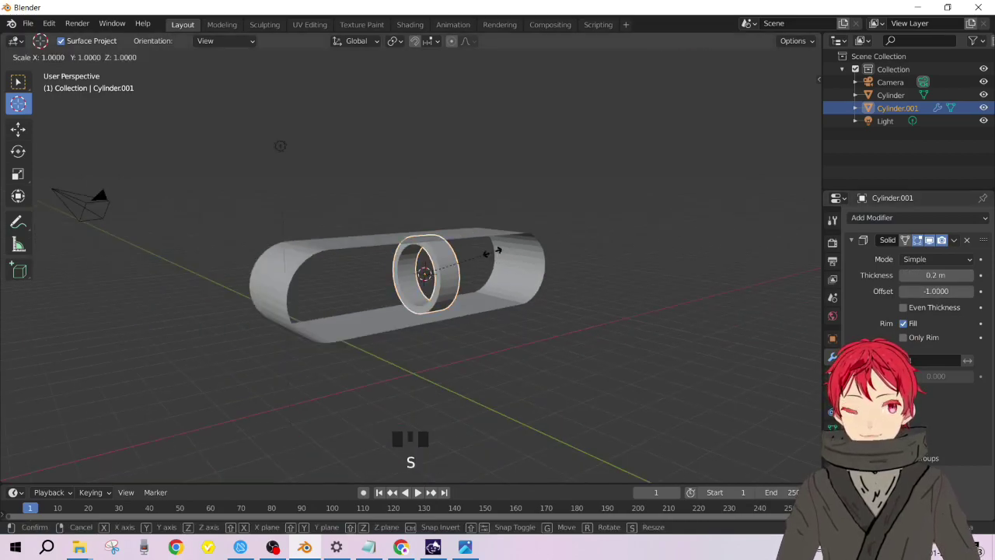
left_click(782, 199)
middle_click_drag(782, 199, 565, 247)
scroll(569, 236, "down", 3)
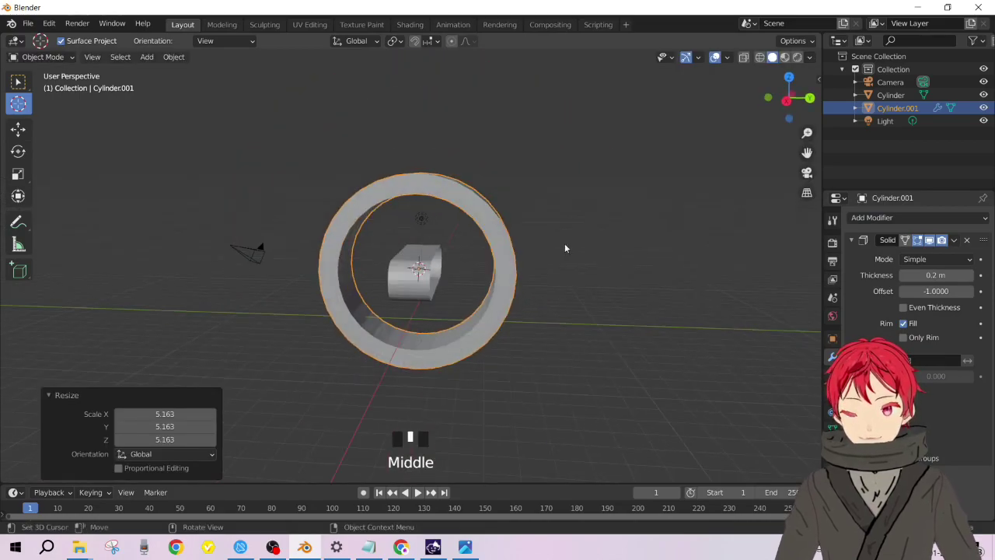
middle_click_drag(598, 282, 689, 282)
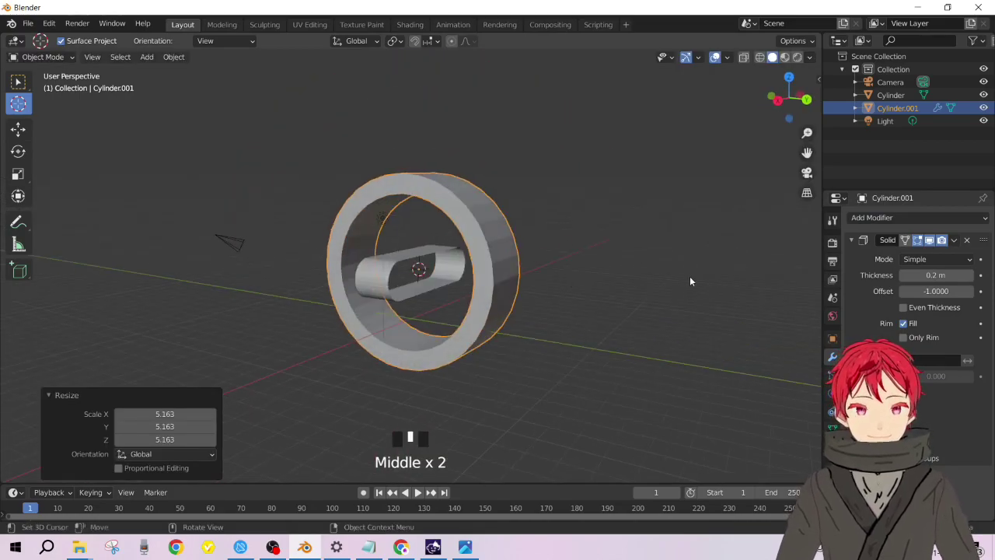
middle_click_drag(445, 277, 402, 263)
middle_click_drag(472, 289, 544, 297)
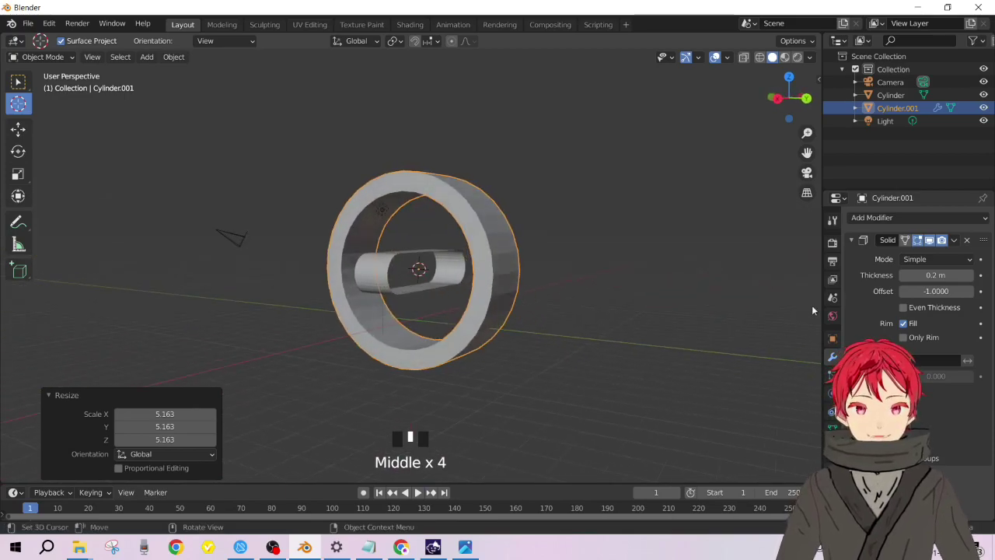
left_click(433, 258)
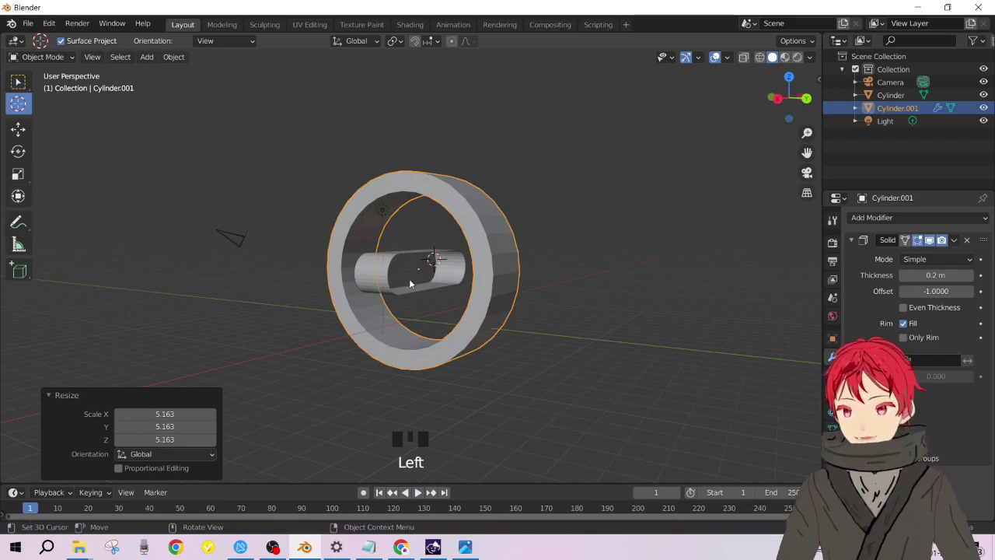
left_click(422, 270)
left_click(17, 69)
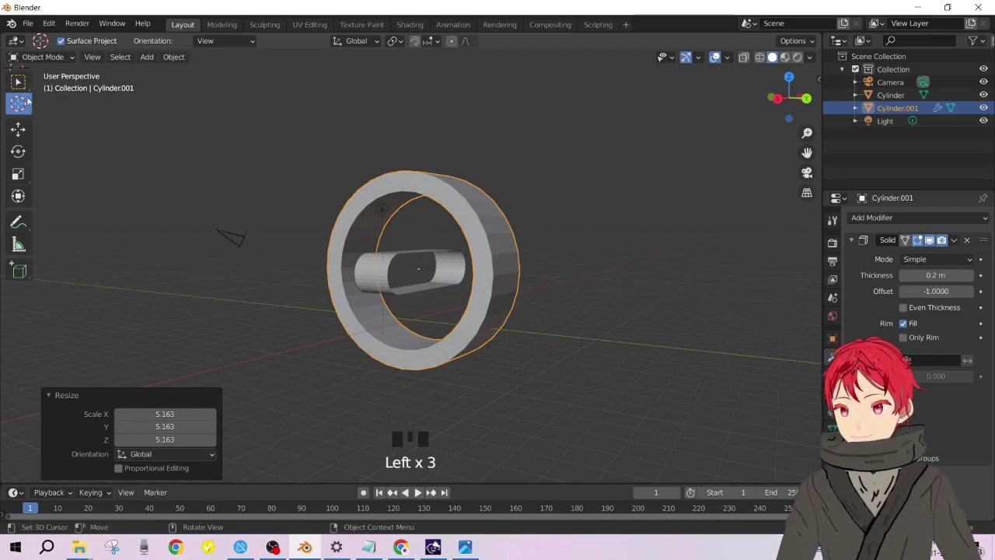
left_click(420, 269)
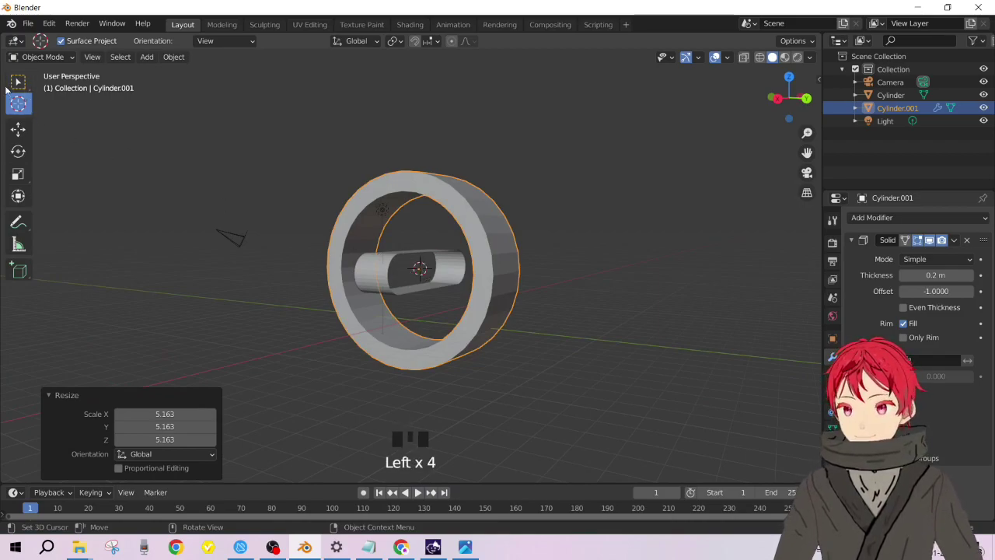
Step: Switch to the Select Box tool and add a Collision modifier to the large ring
left_click(18, 83)
middle_click_drag(445, 266, 464, 268)
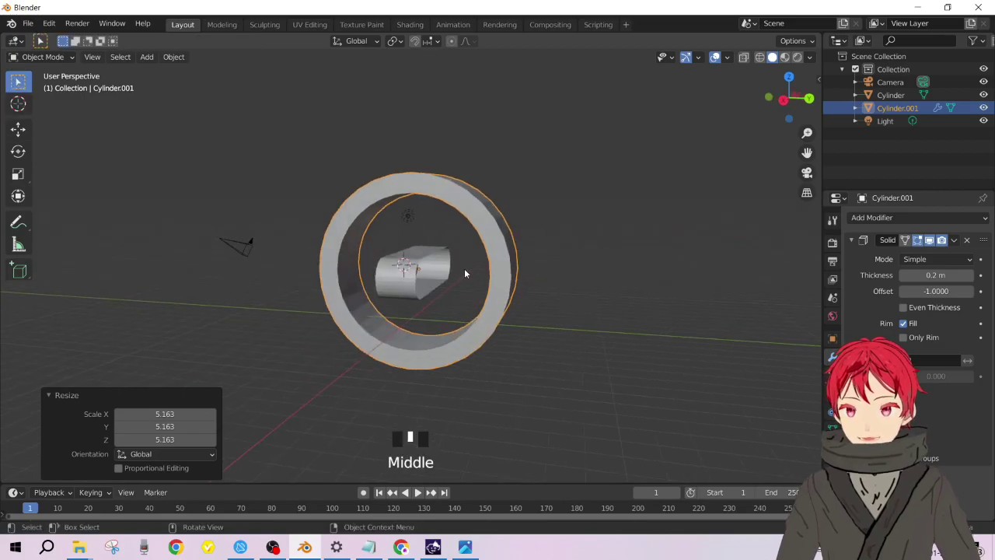
left_click(922, 218)
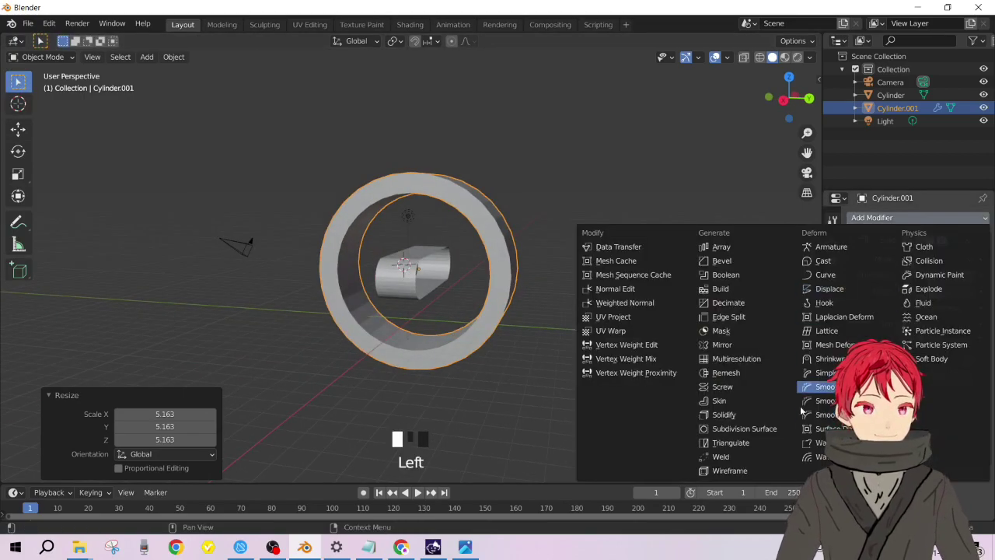
left_click(930, 262)
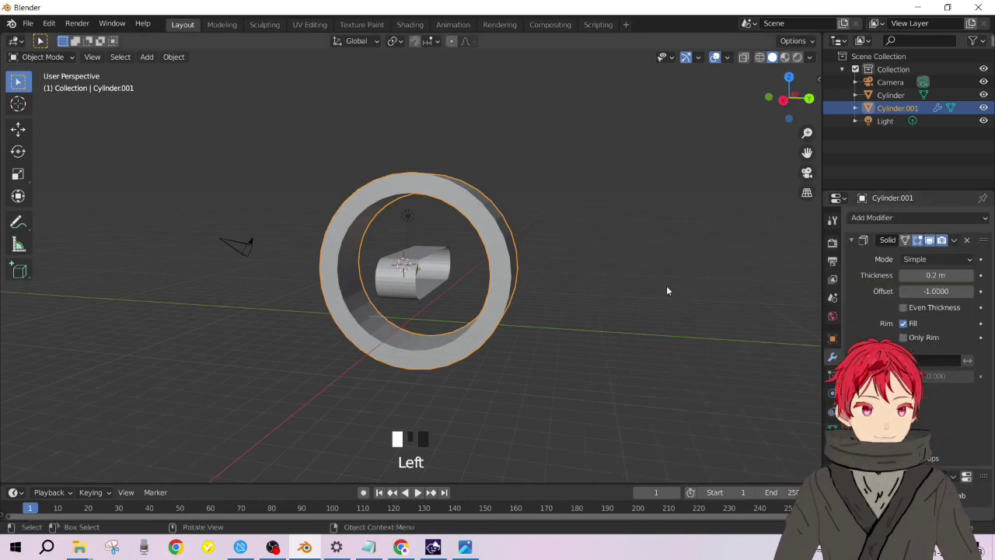
Step: Select the elongated band inside the ring and add a Subdivision Surface modifier to it
left_click(416, 272)
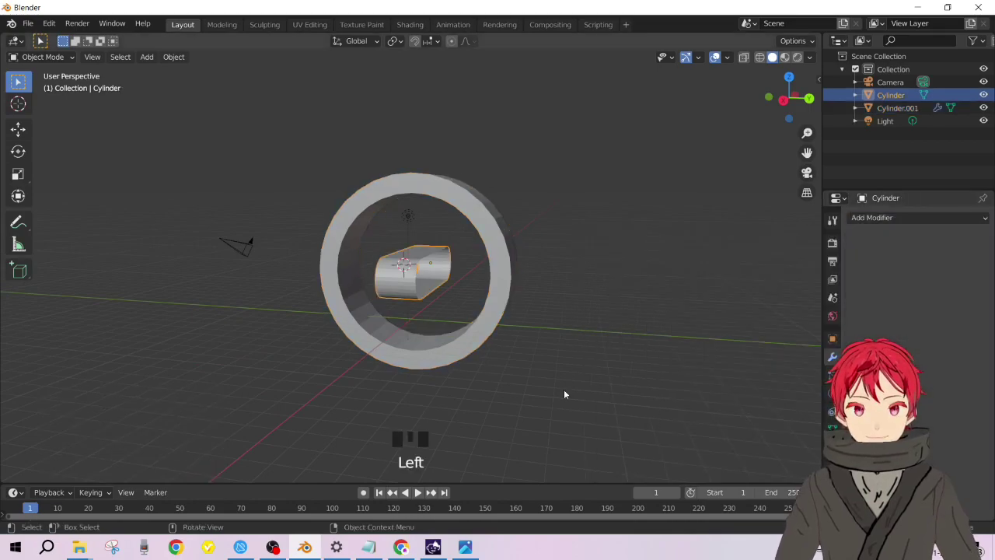
middle_click_drag(536, 280, 499, 284)
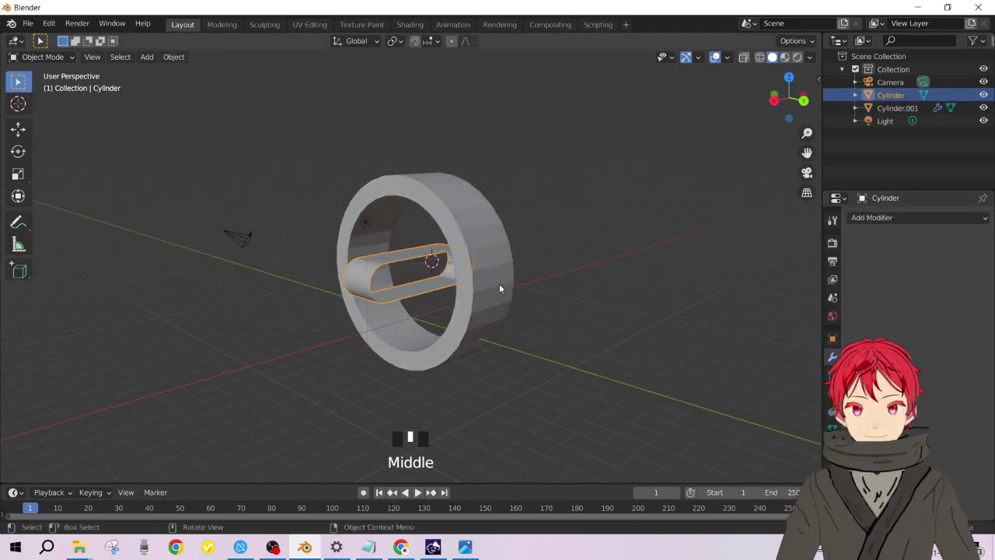
left_click(946, 220)
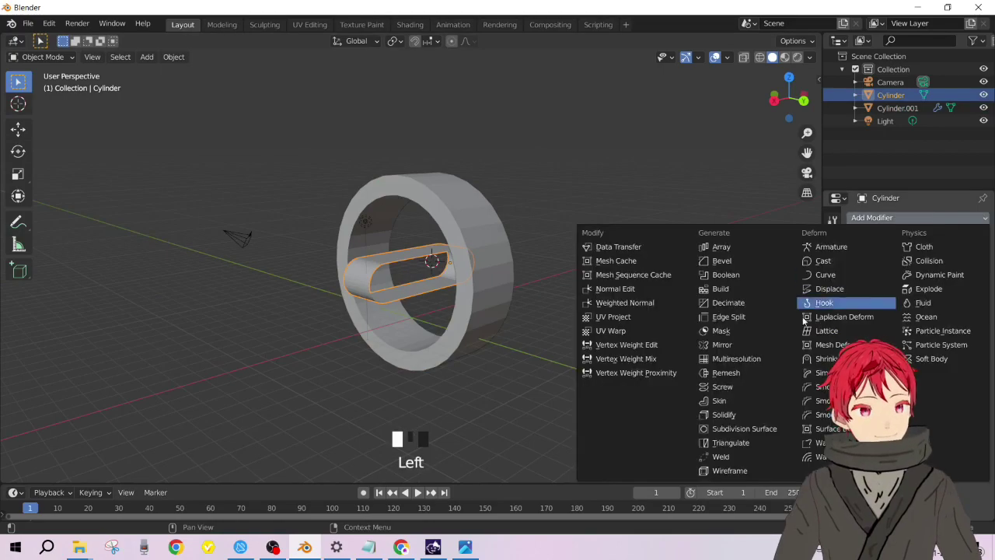
left_click(760, 429)
scroll(389, 225, "up", 4)
middle_click_drag(394, 284, 497, 280)
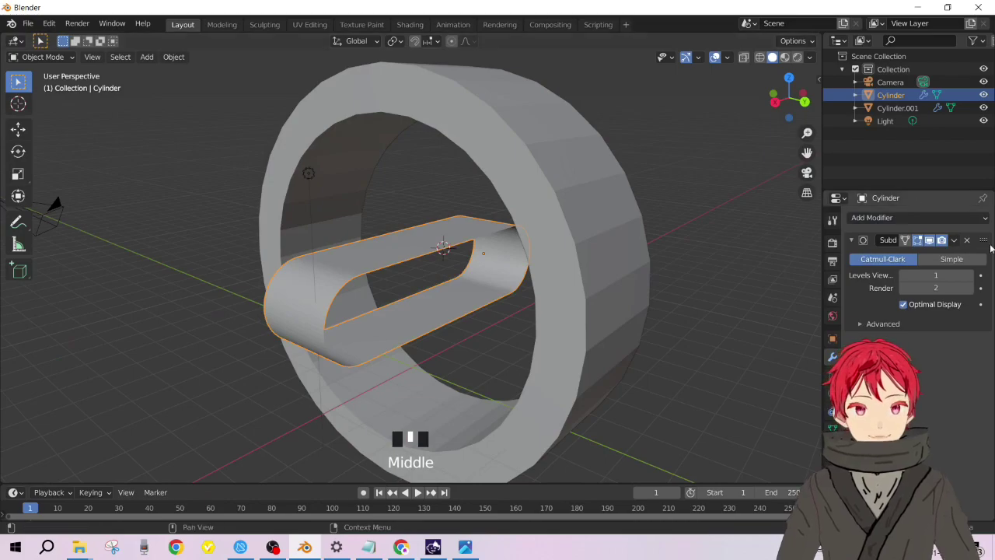
Step: Add a Cloth modifier to the elongated band and open its physics settings
left_click(924, 220)
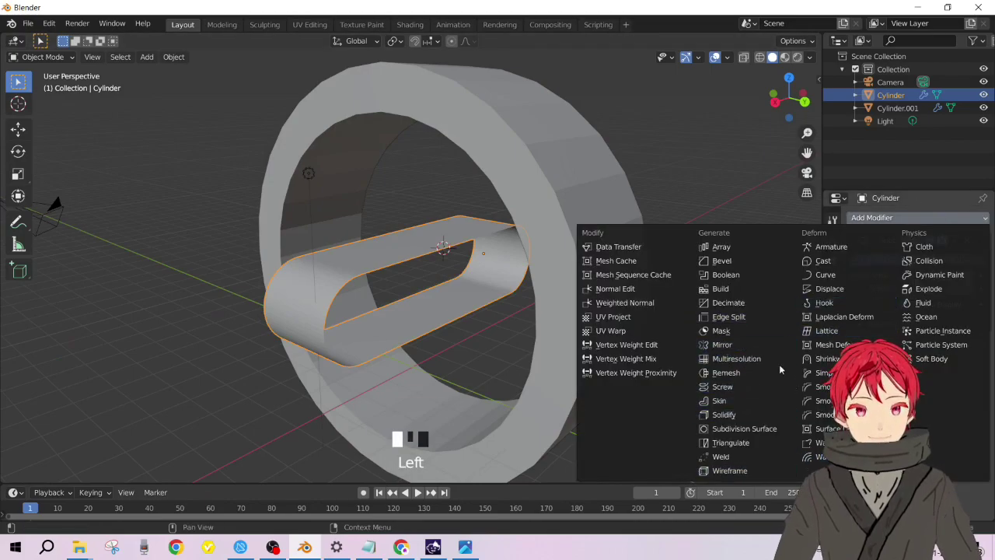
left_click(924, 247)
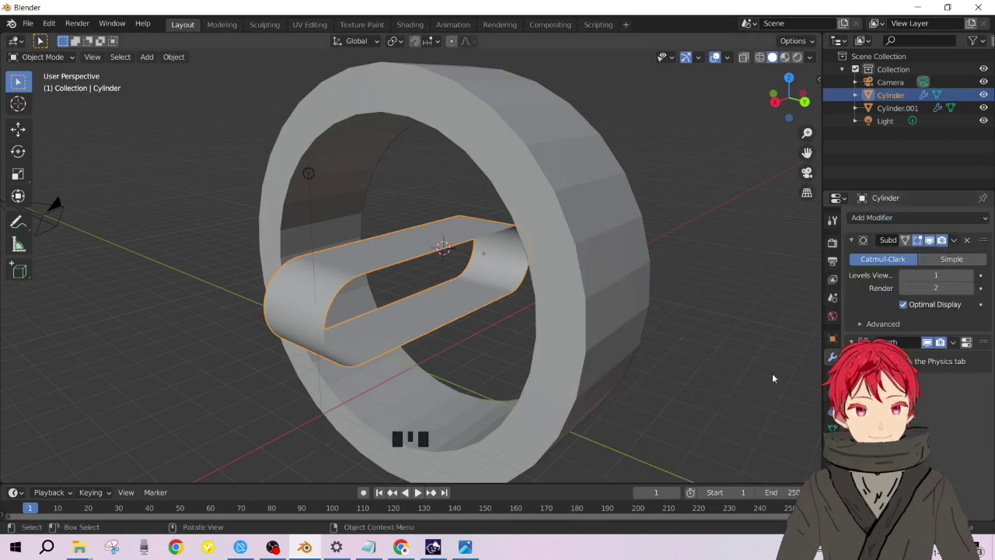
left_click(832, 427)
left_click(833, 413)
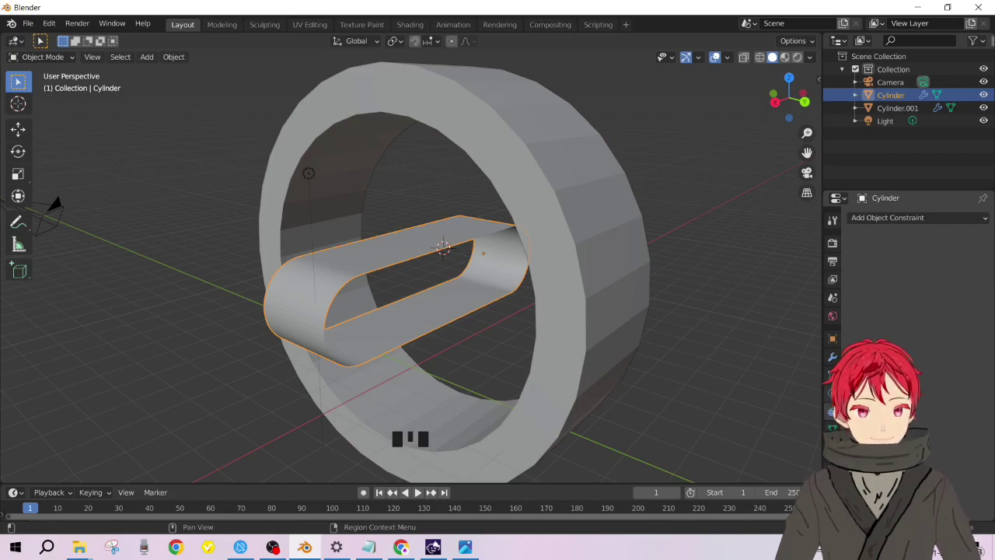
left_click(833, 394)
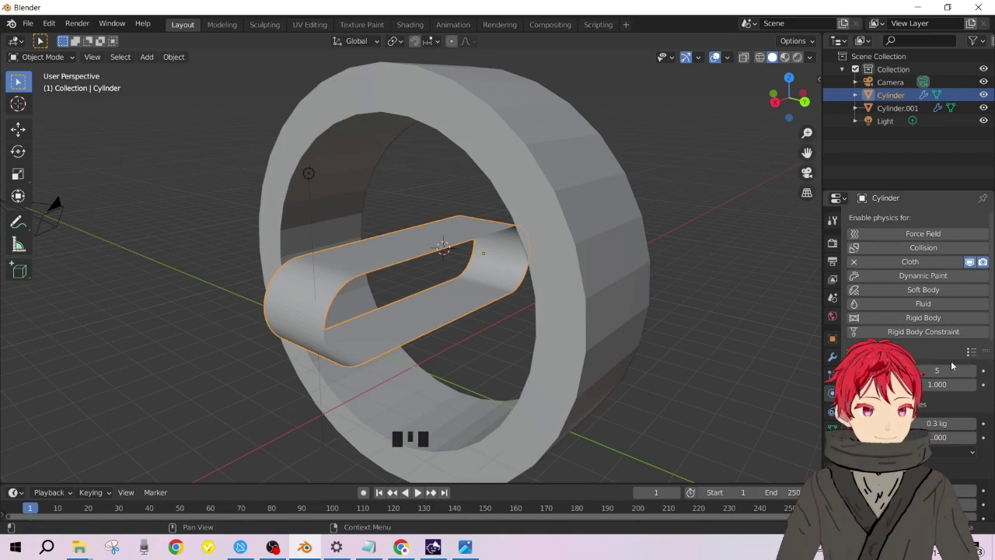
Step: Set Gravity to 0 in the Field Weights of the band's cloth physics
scroll(951, 365, "down", 20)
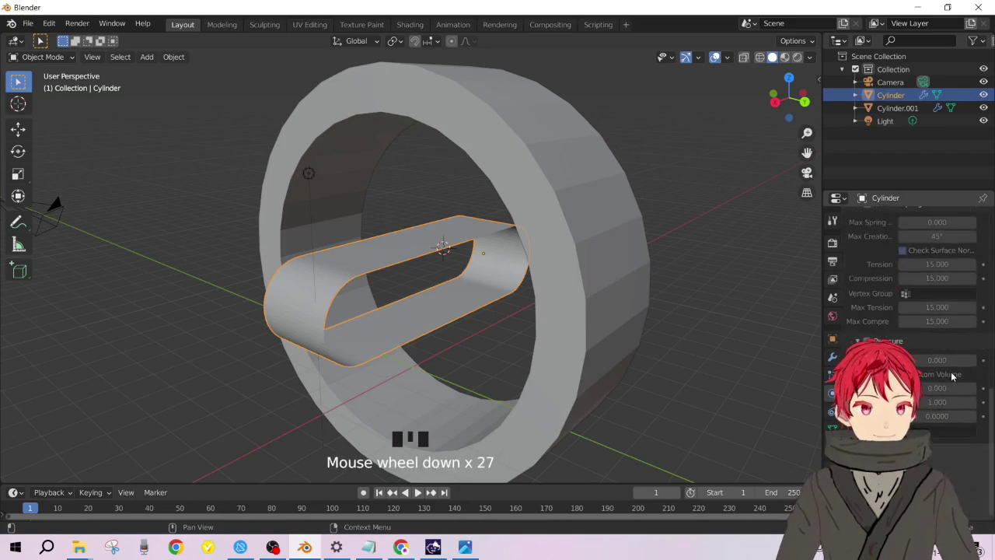
scroll(952, 366, "down", 1)
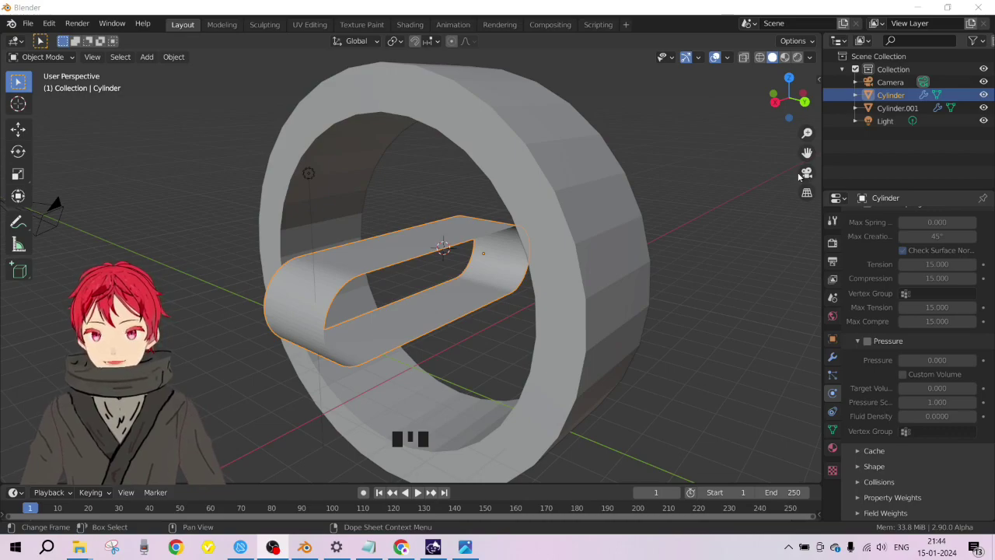
left_click(724, 28)
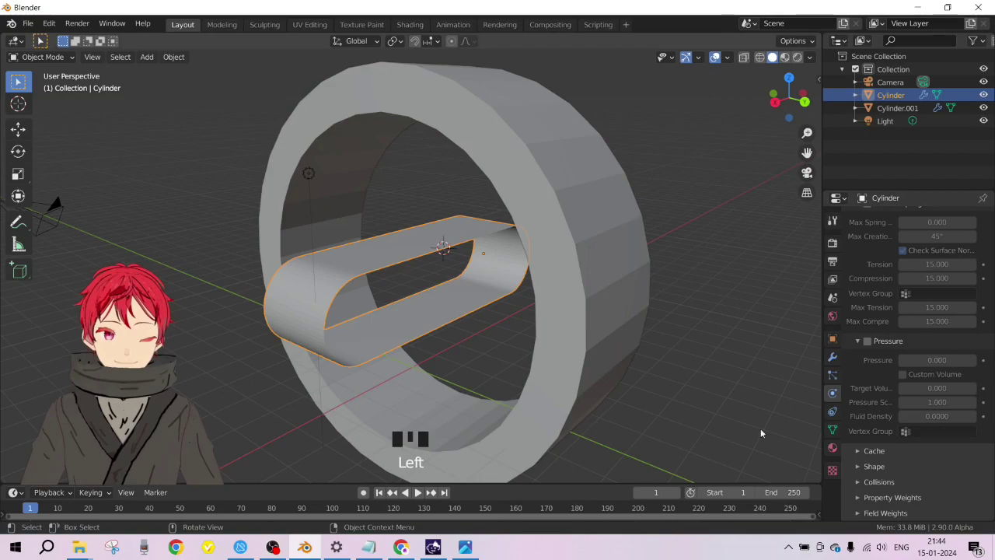
left_click(280, 553)
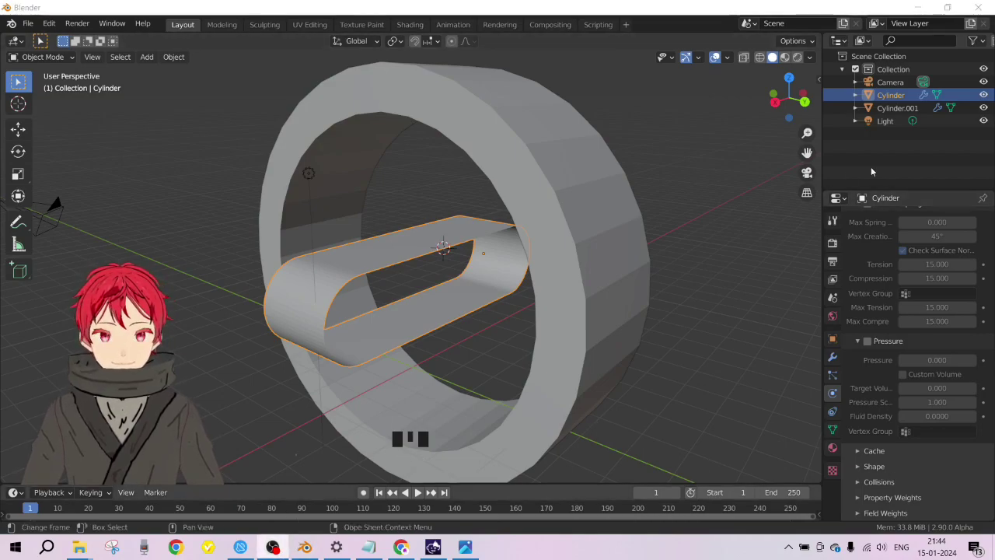
left_click(696, 30)
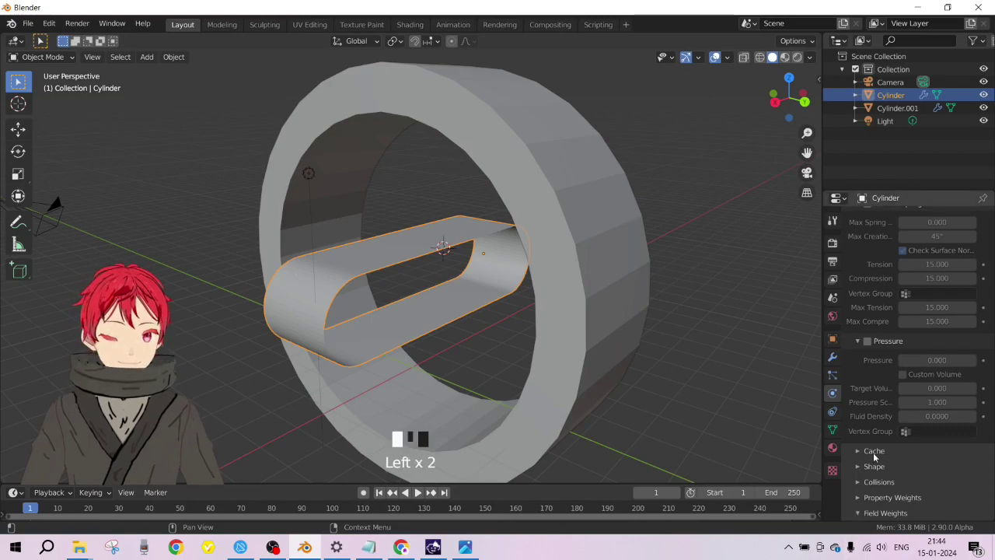
scroll(873, 456, "down", 8)
left_click_drag(968, 387, 904, 384)
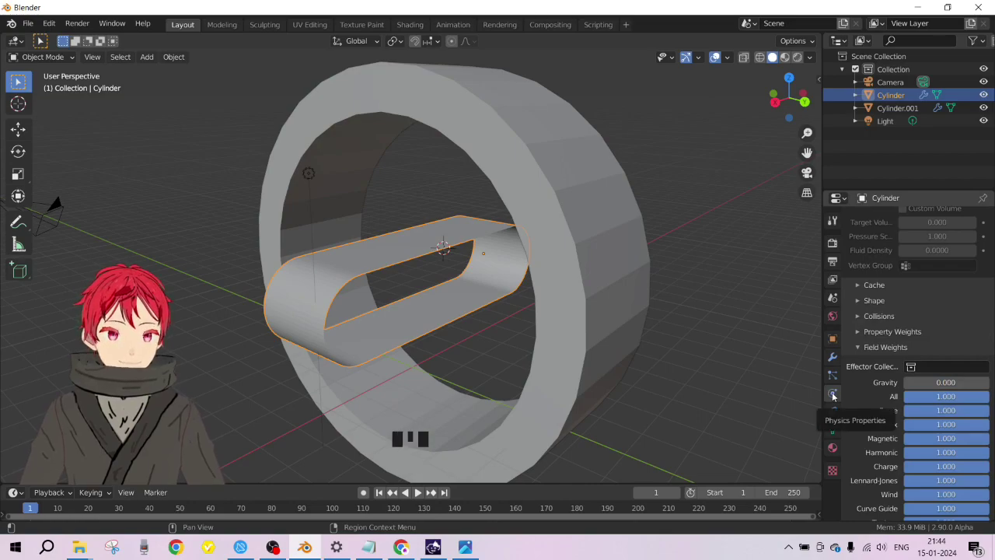
Step: Check the band's modifier stack and return to its physics settings
left_click(832, 342)
left_click(832, 357)
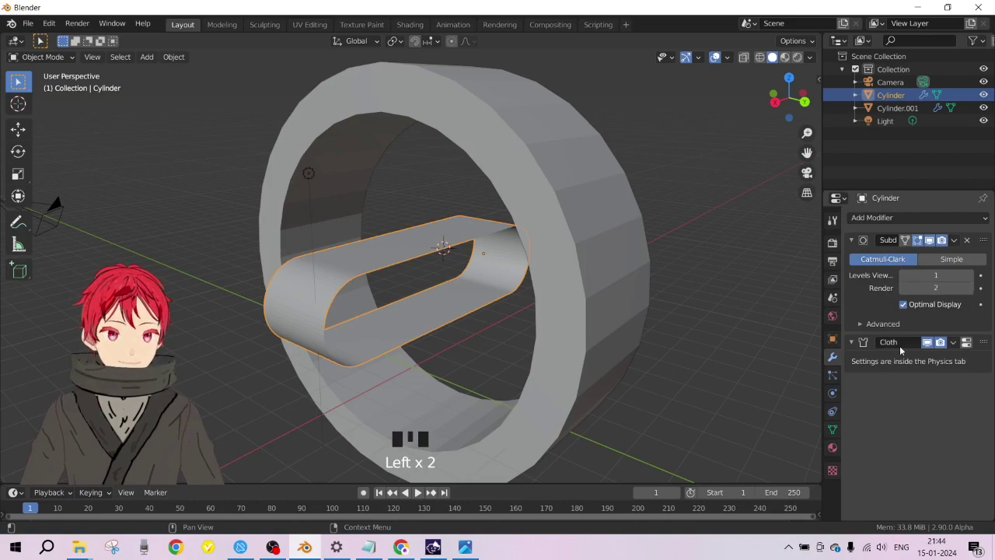
left_click(833, 394)
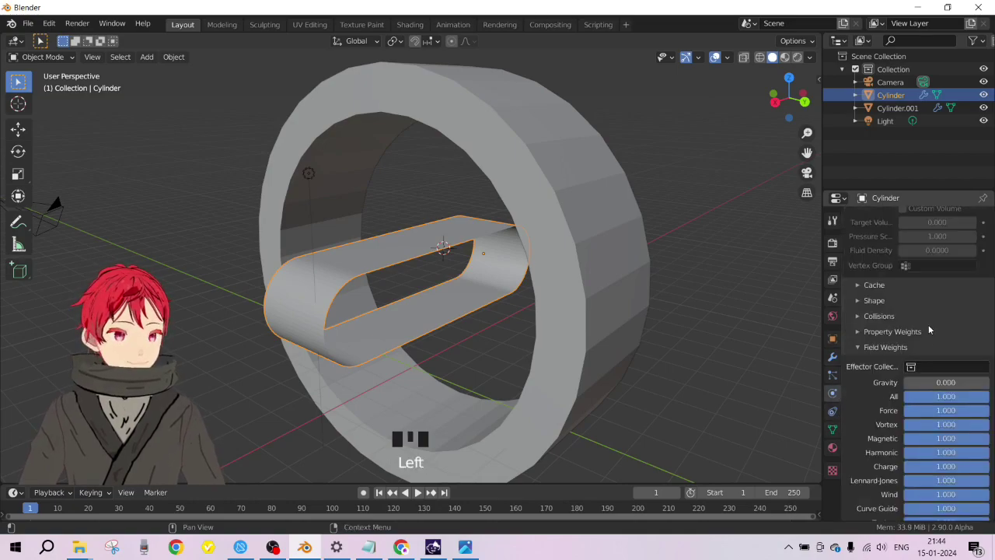
Step: Enable Self Collisions for the band's cloth and set the collision Quality to 5
scroll(929, 331, "up", 1)
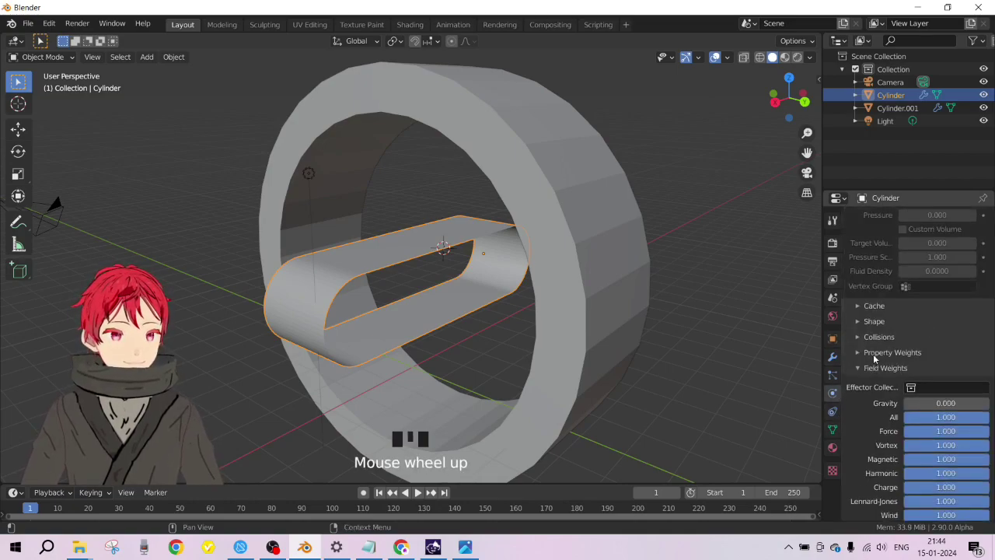
left_click(860, 376)
left_click(859, 370)
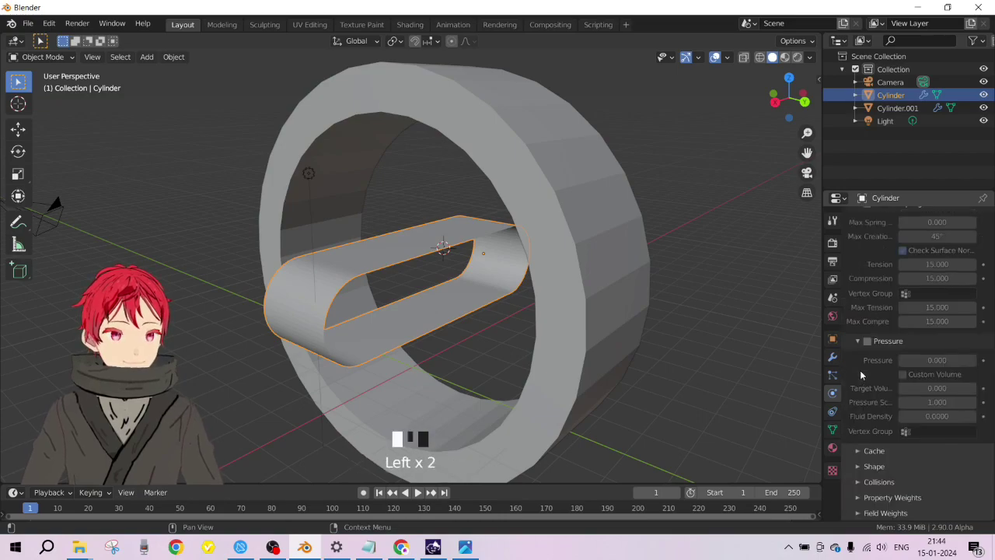
left_click(867, 482)
scroll(887, 437, "down", 4)
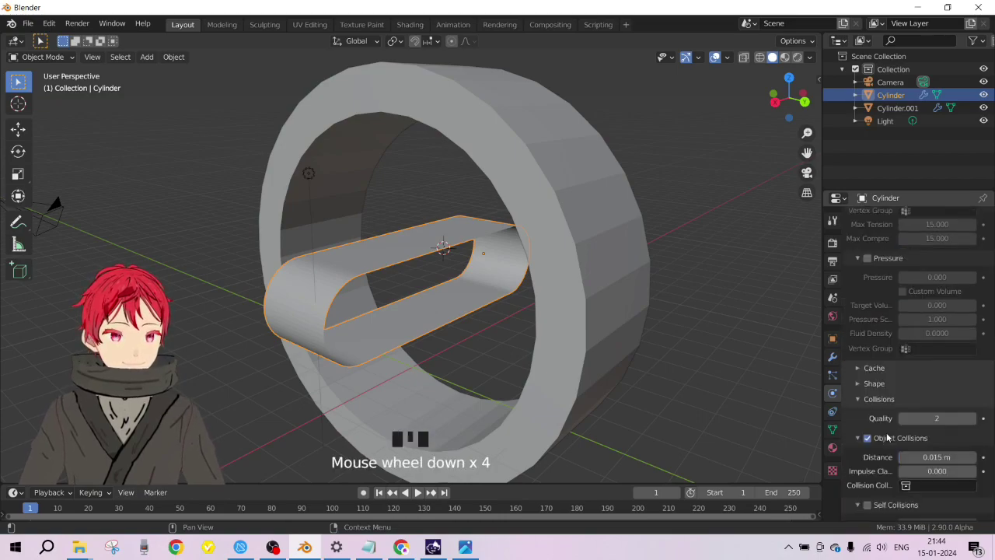
scroll(887, 438, "down", 2)
left_click(868, 463)
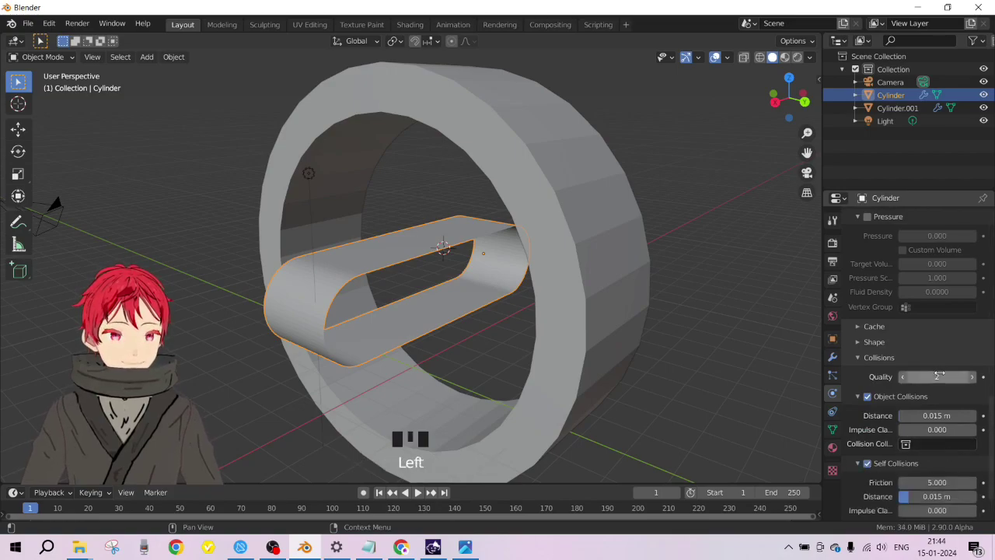
left_click(940, 376)
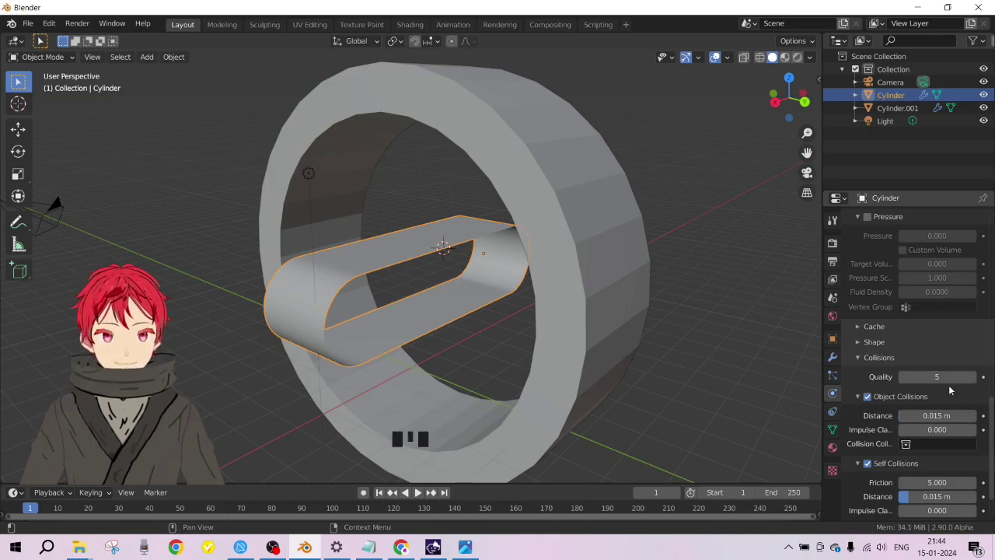
left_click(859, 357)
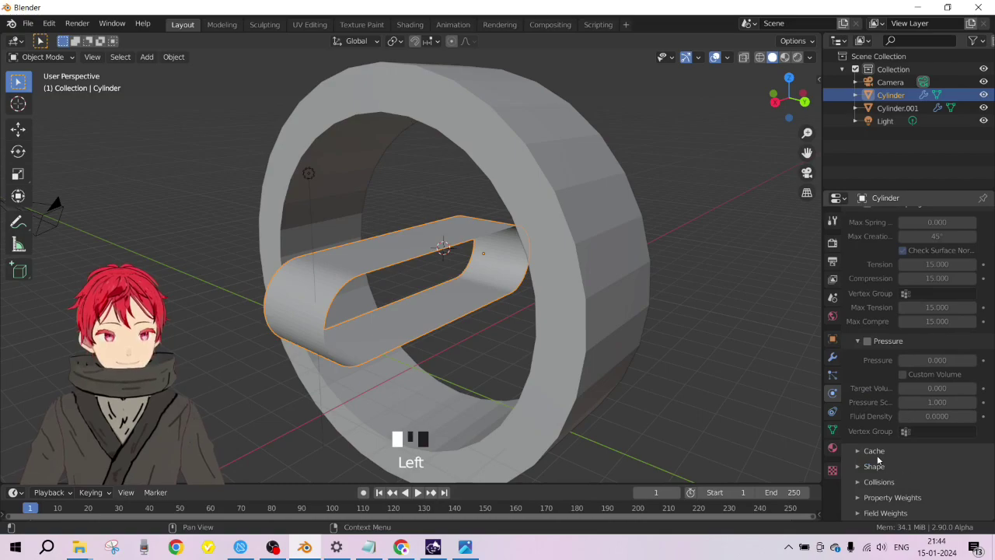
Step: Expand the Cache settings of the band's cloth simulation to examine the frame range and bake options
scroll(894, 422, "down", 4)
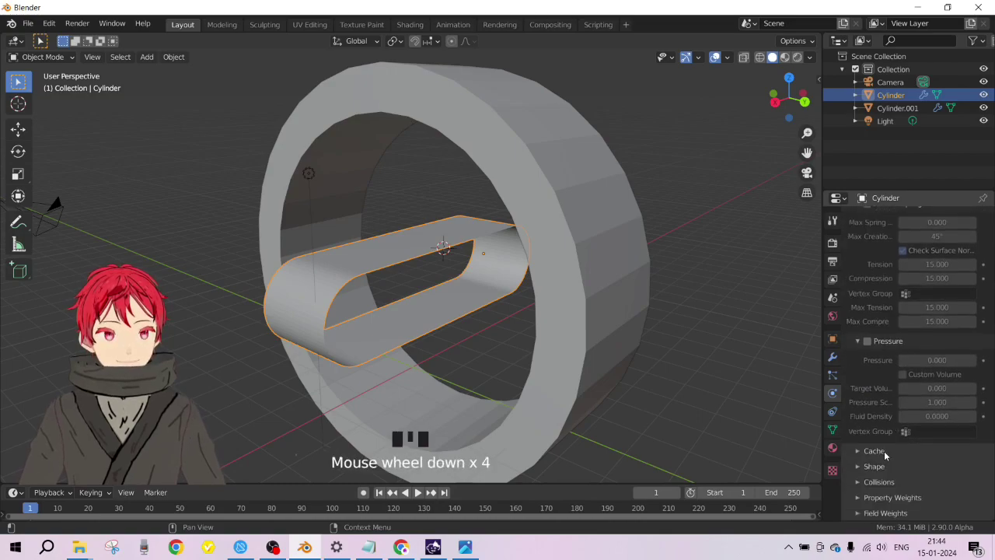
left_click(875, 451)
scroll(888, 409, "down", 5)
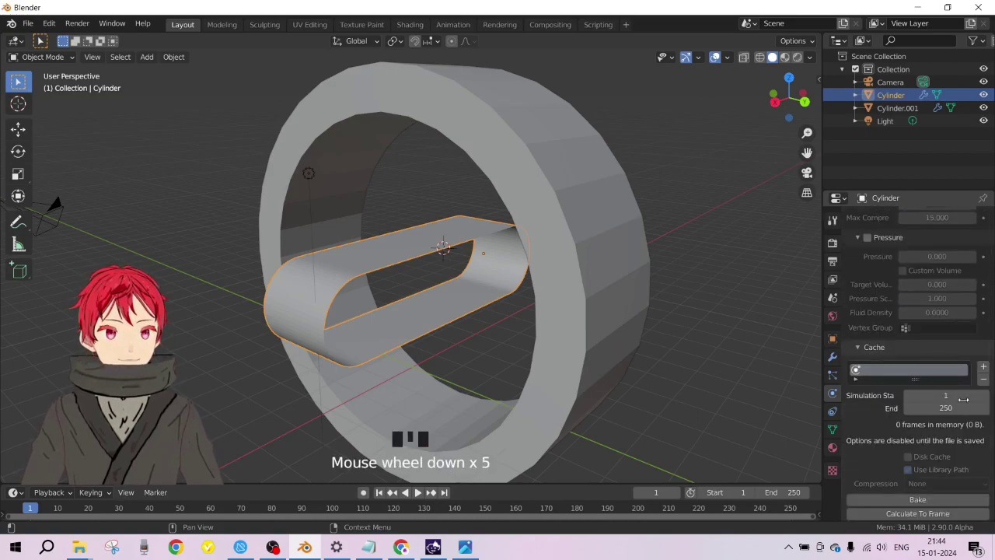
Step: Turn off Single Sided in the Softbody and Cloth collision settings of the ring
left_click(609, 240)
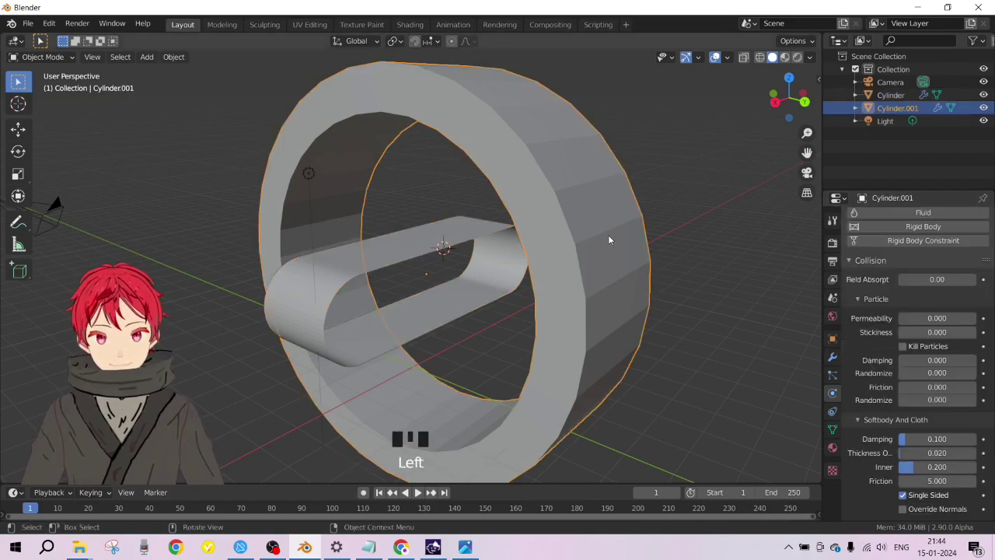
middle_click_drag(609, 239, 491, 284)
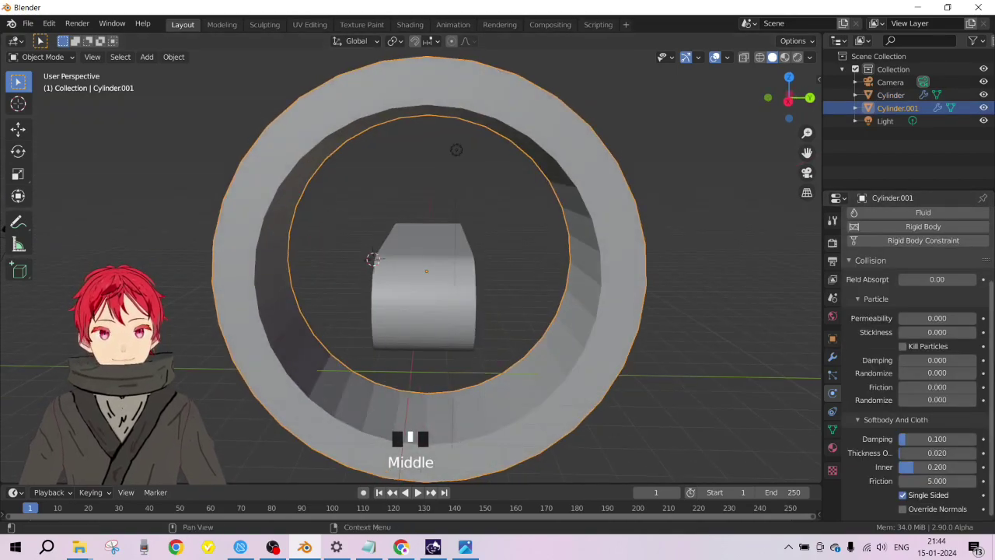
scroll(901, 321, "up", 8)
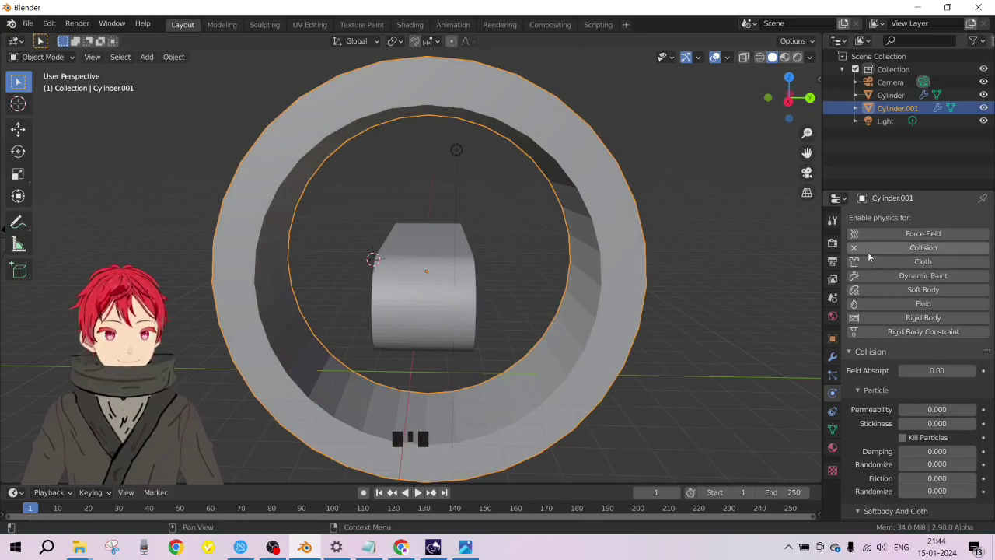
scroll(941, 437, "down", 11)
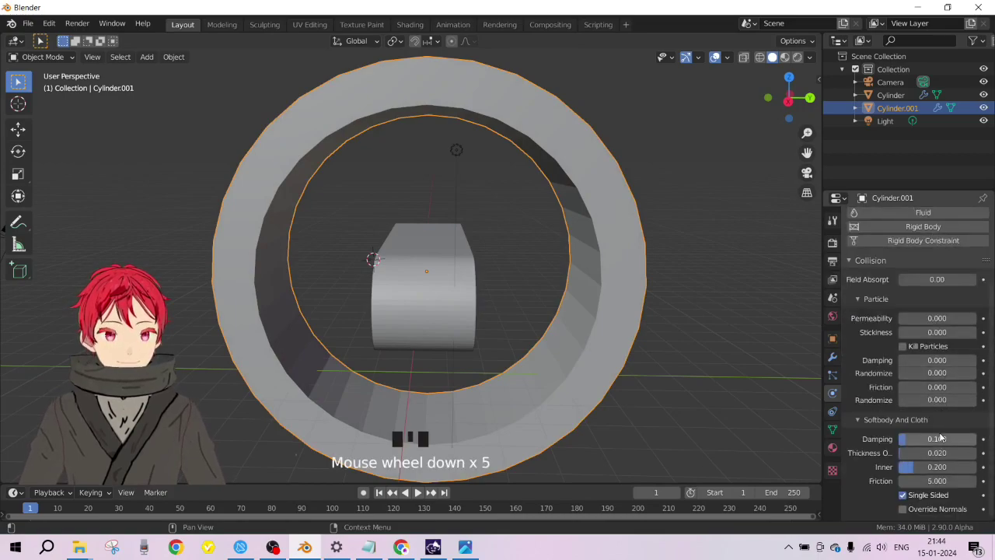
left_click(904, 495)
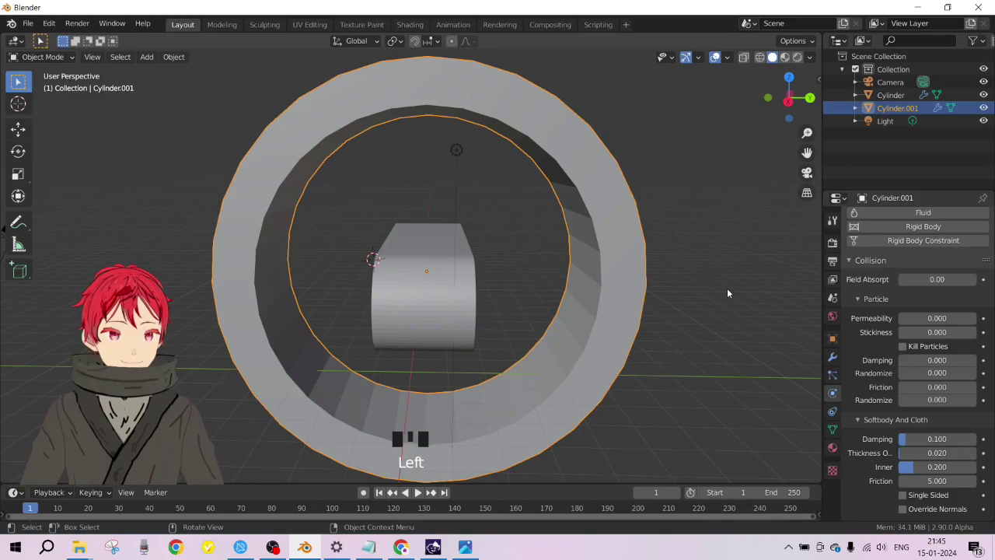
scroll(947, 400, "up", 8)
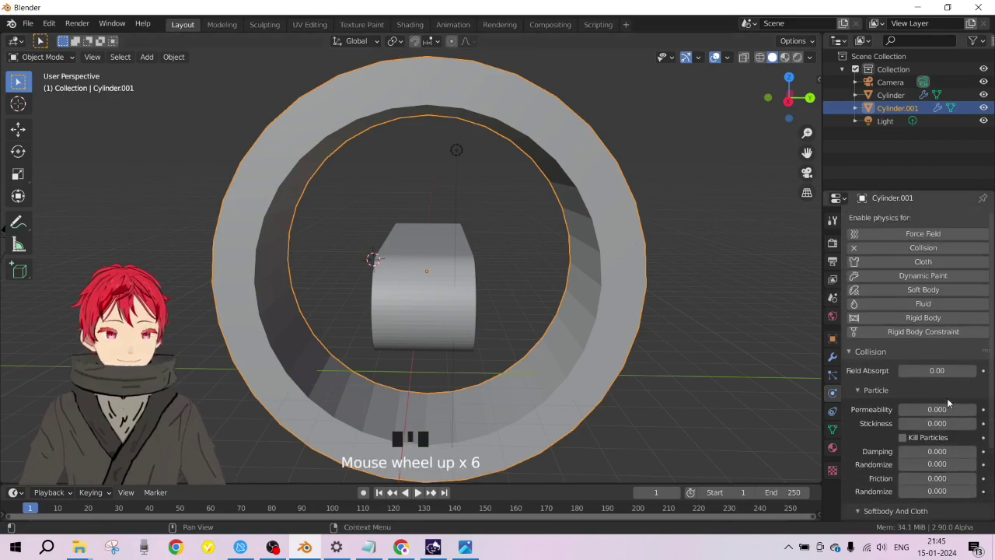
Step: Scale the ring down along the global X axis into a narrow hoop, to a local Z scale of about 0.307
left_click(833, 339)
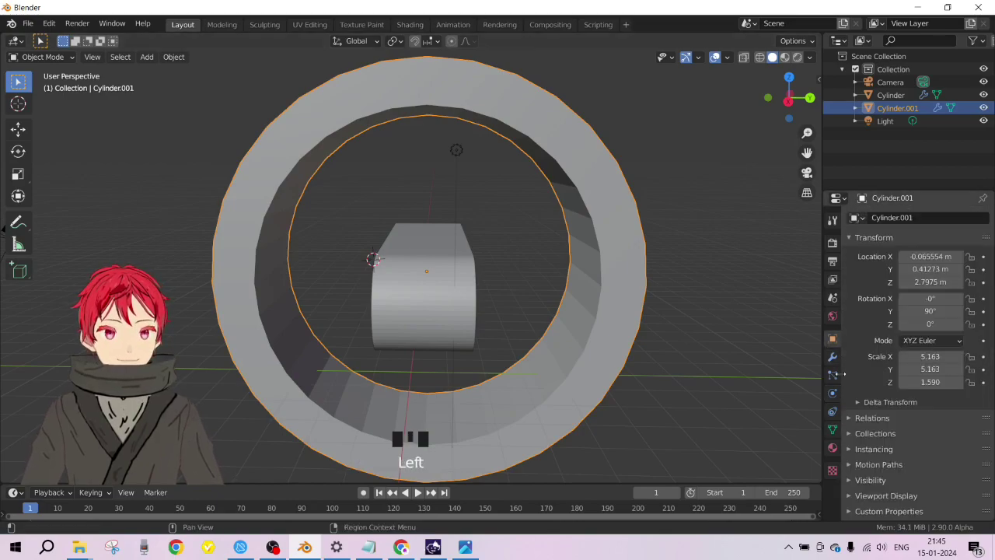
scroll(551, 350, "down", 5)
middle_click_drag(551, 350, 515, 379)
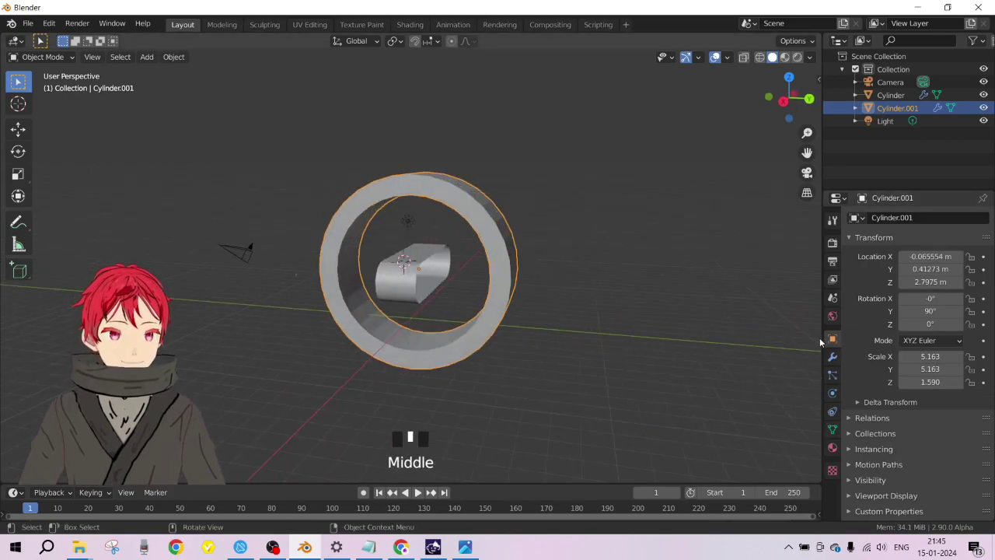
left_click(420, 263)
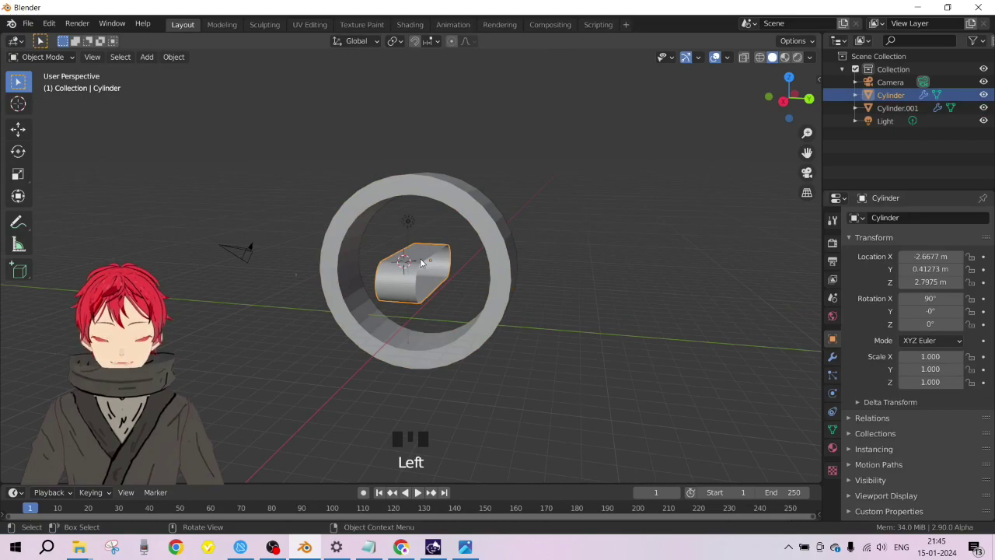
mouse_move(420, 264)
middle_mouse_down()
mouse_move(455, 240)
mouse_move(365, 260)
mouse_move(412, 248)
middle_mouse_up()
left_click(458, 225)
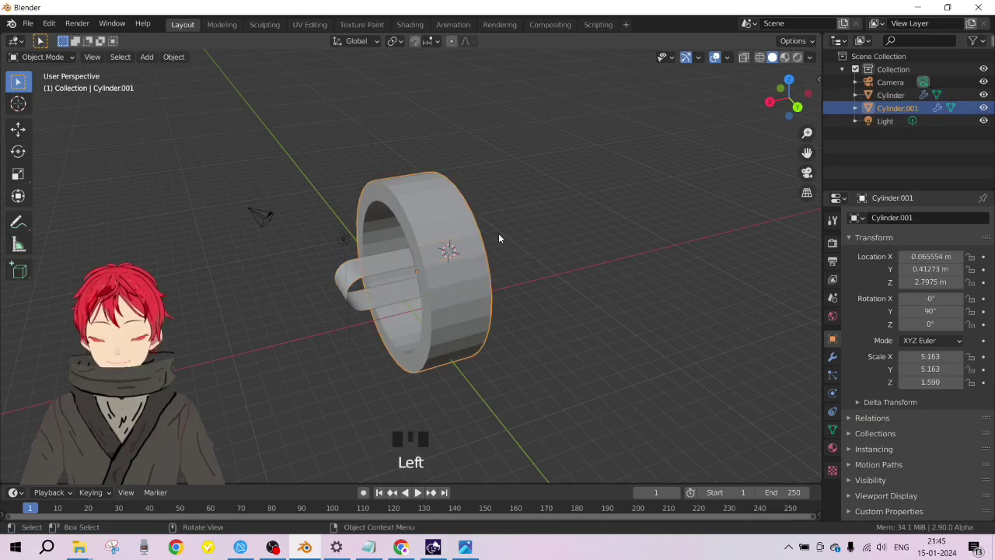
key("s")
key("x")
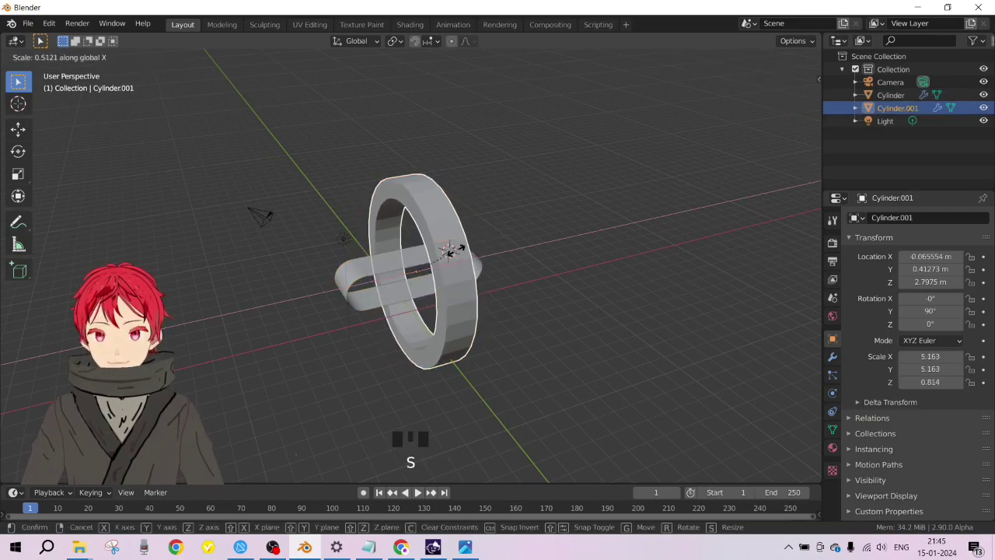
left_click(421, 269)
Step: Stretch the band along the global X axis to a scale of about 1.155 and move it along X to about -4.12 m
middle_click_drag(422, 269, 499, 298)
left_click(416, 250)
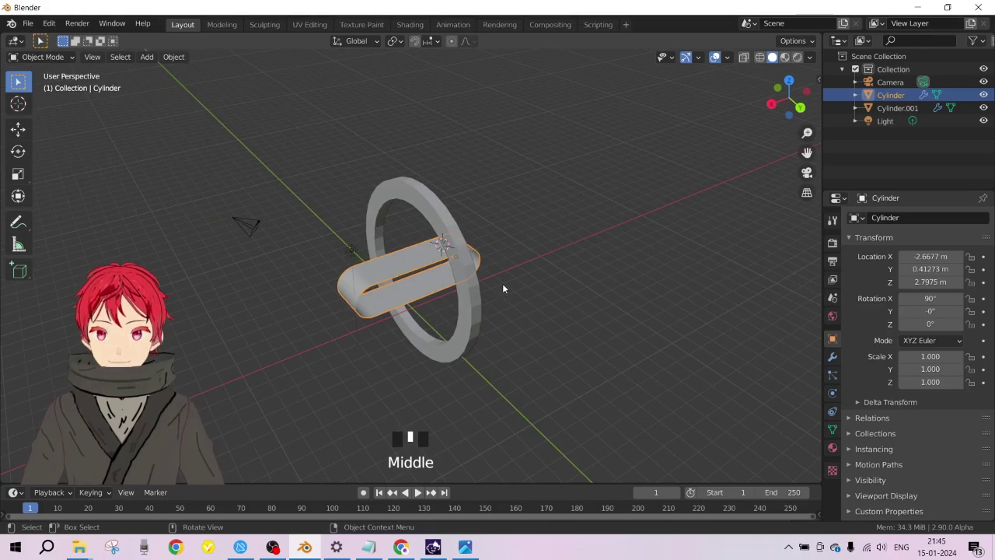
key("s")
key("x")
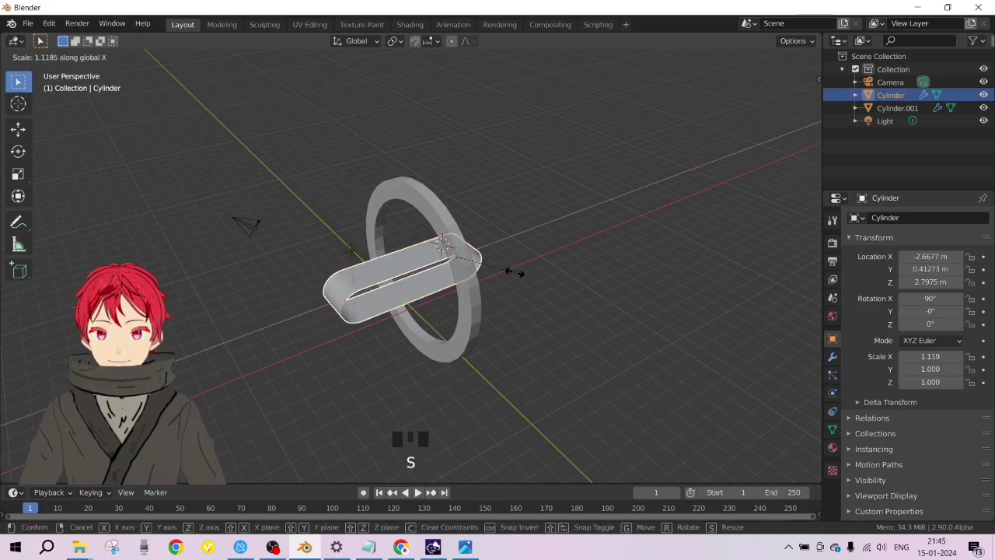
left_click(517, 276)
key("g")
key("x")
left_click(430, 302)
middle_click_drag(431, 301, 501, 269)
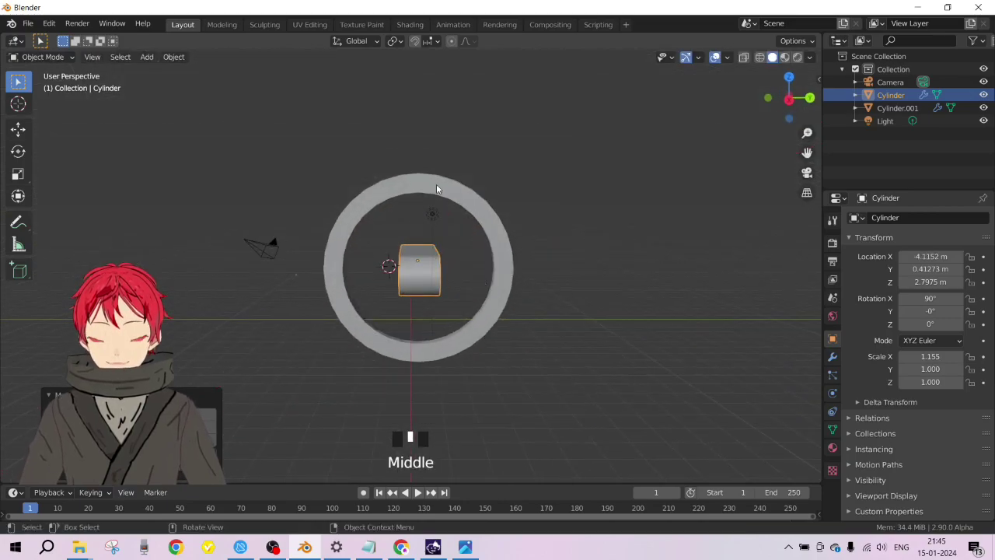
Step: Try rotating the band 45 degrees about the global X axis and undo the rotation
key("r")
key("x")
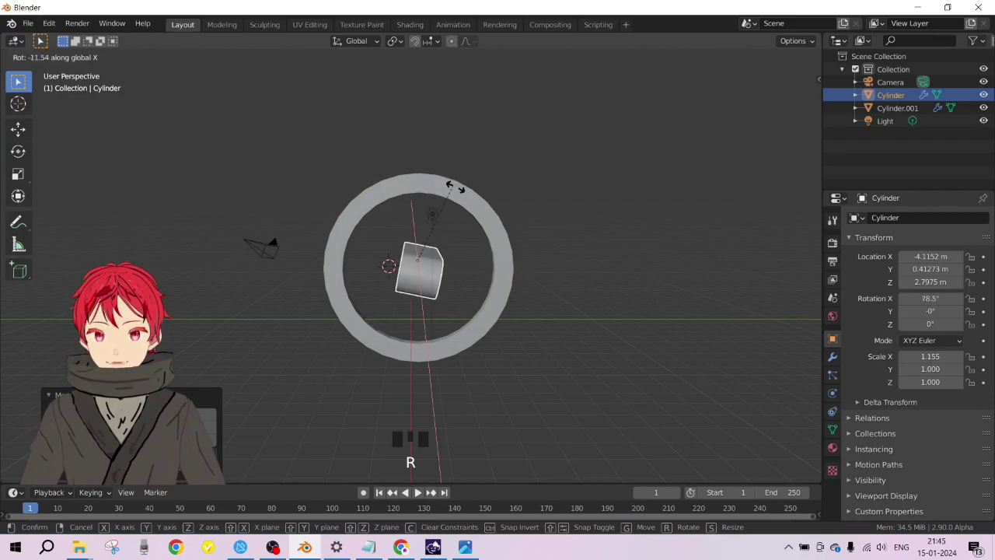
type("45")
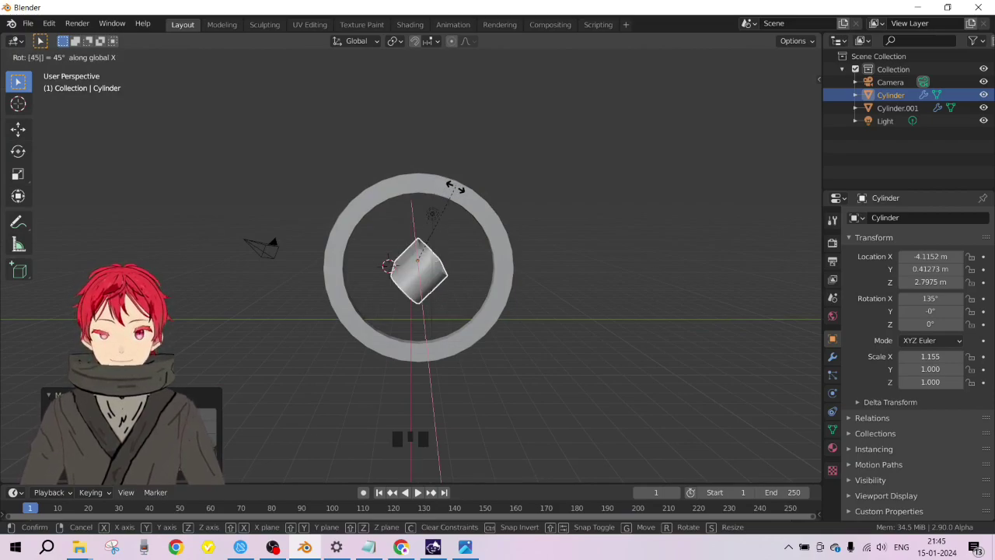
key("Return")
key("ctrl+z")
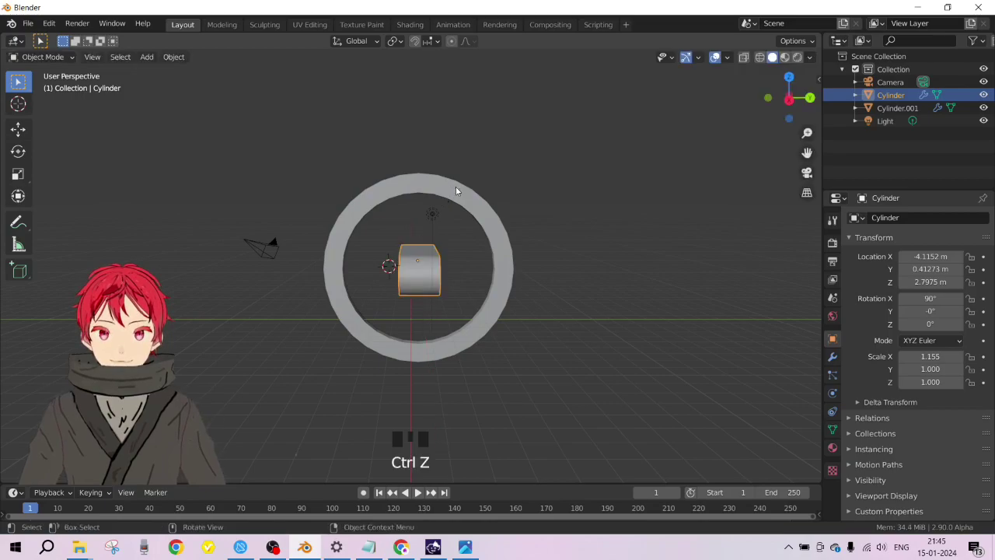
Step: Rotate the band 45 degrees about the current view axis while looking through the ring
key("r")
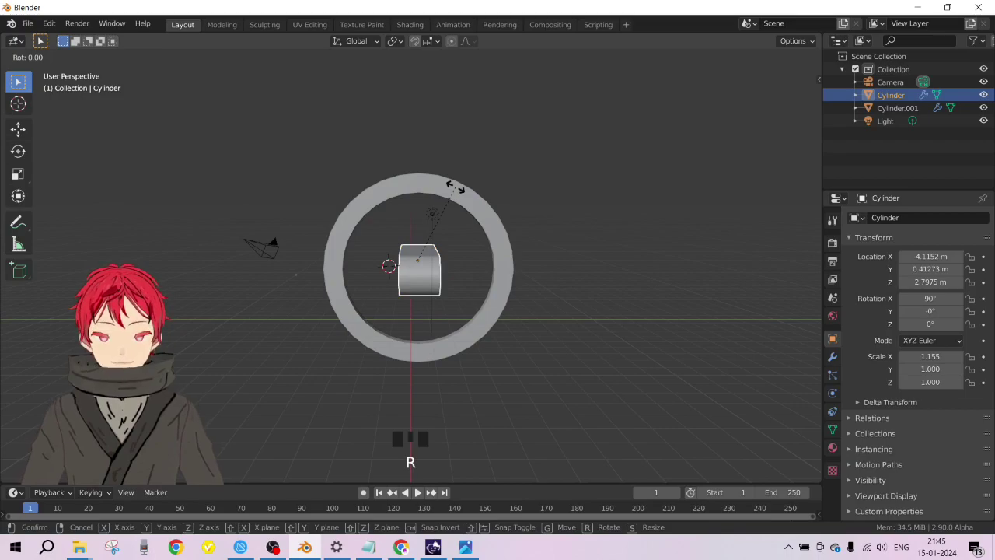
type("45")
key("Return")
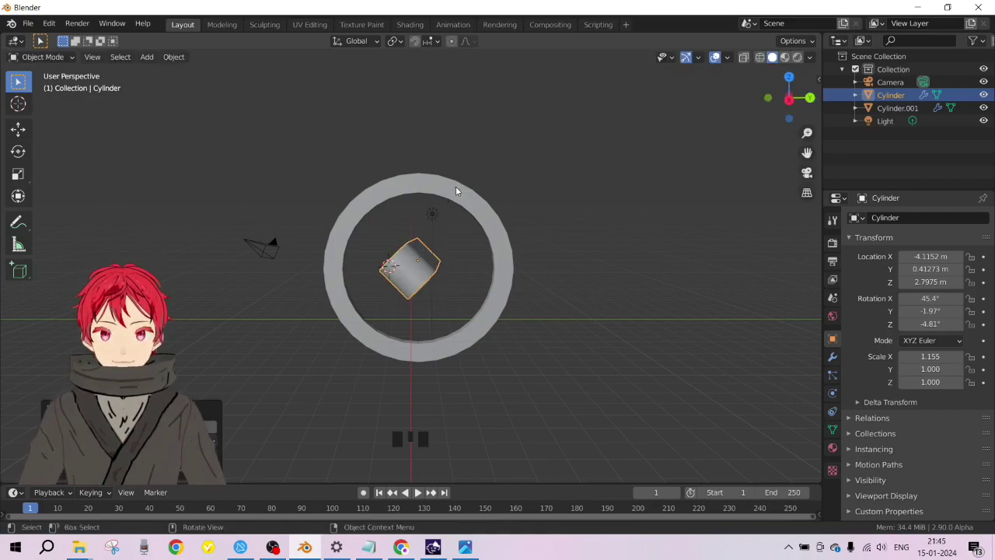
Step: Move the band about 0.24 m along the global Y axis inside the ring
mouse_move(456, 296)
middle_mouse_down()
mouse_move(404, 284)
mouse_move(444, 291)
middle_mouse_up()
scroll(459, 291, "up", 2)
key("g")
key("x")
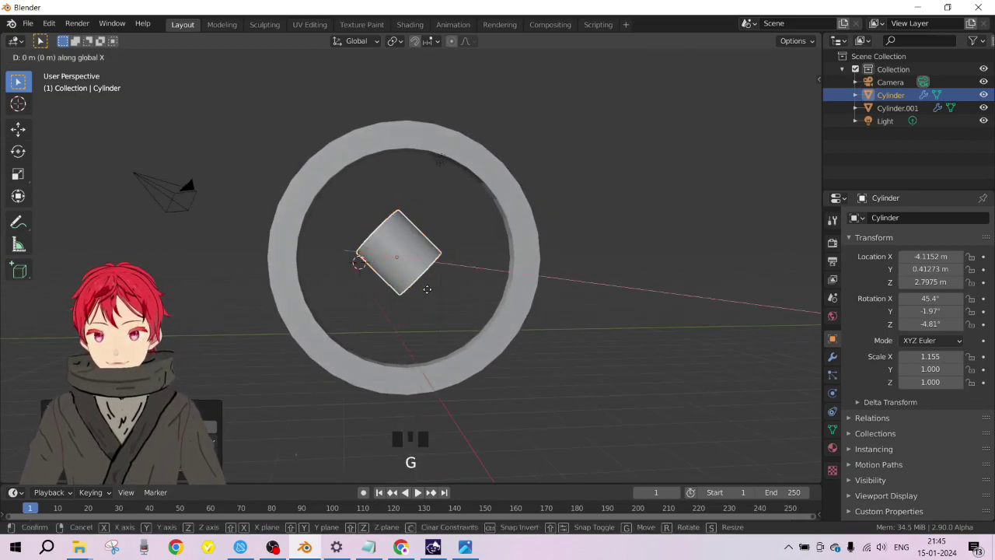
key("y")
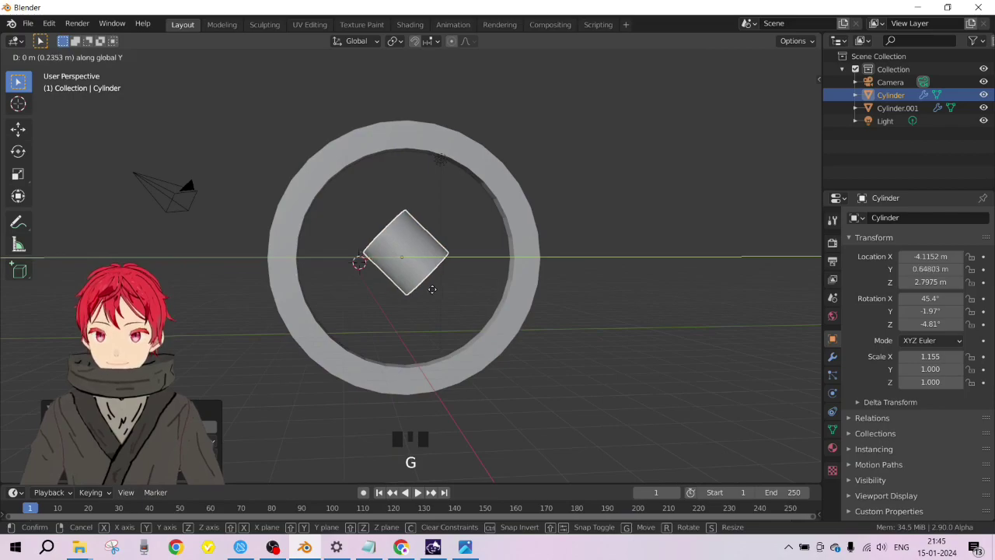
left_click(430, 288)
middle_click_drag(430, 288, 419, 291)
scroll(397, 283, "down", 4)
scroll(378, 251, "up", 5)
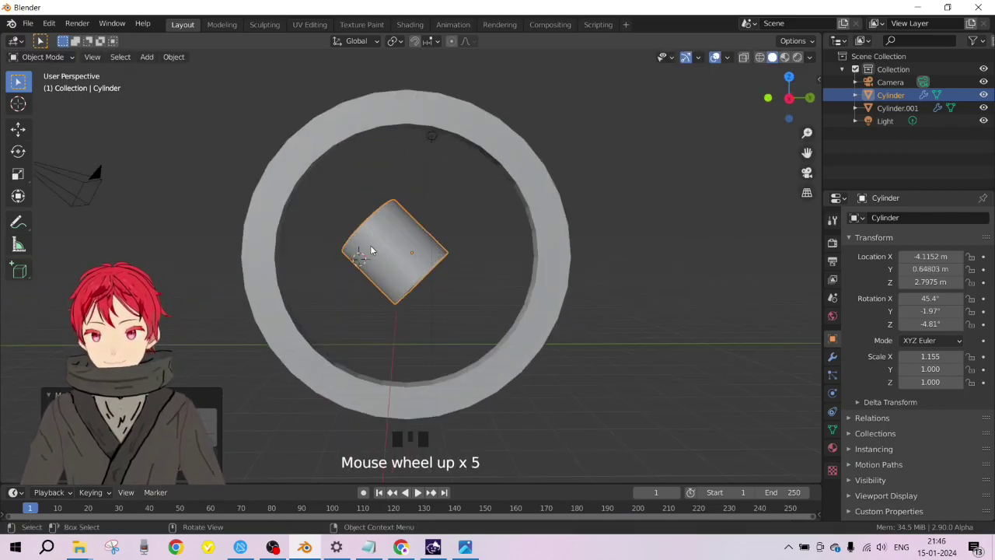
scroll(370, 245, "down", 4)
Step: Select the ring and enlarge the timeline area
left_click(442, 205)
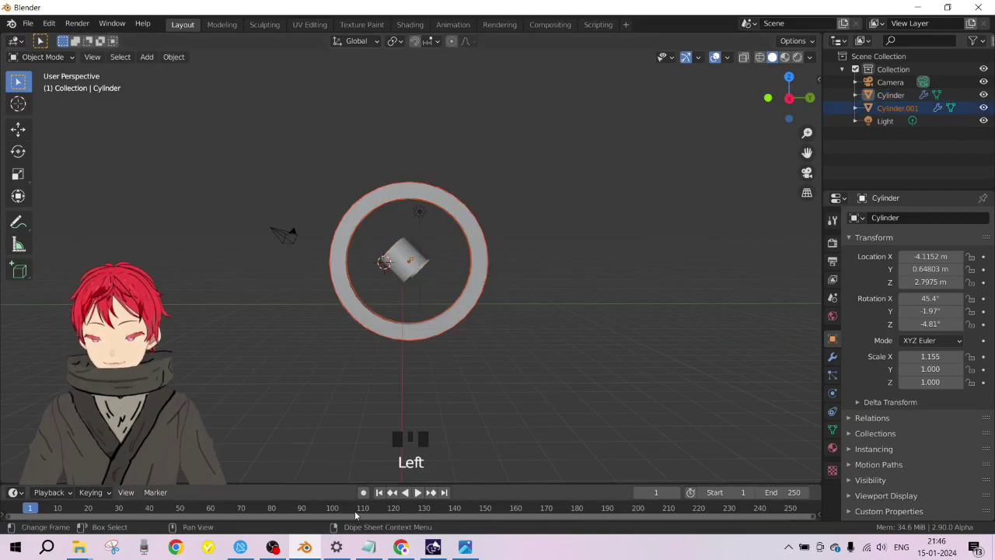
left_click_drag(330, 482, 477, 351)
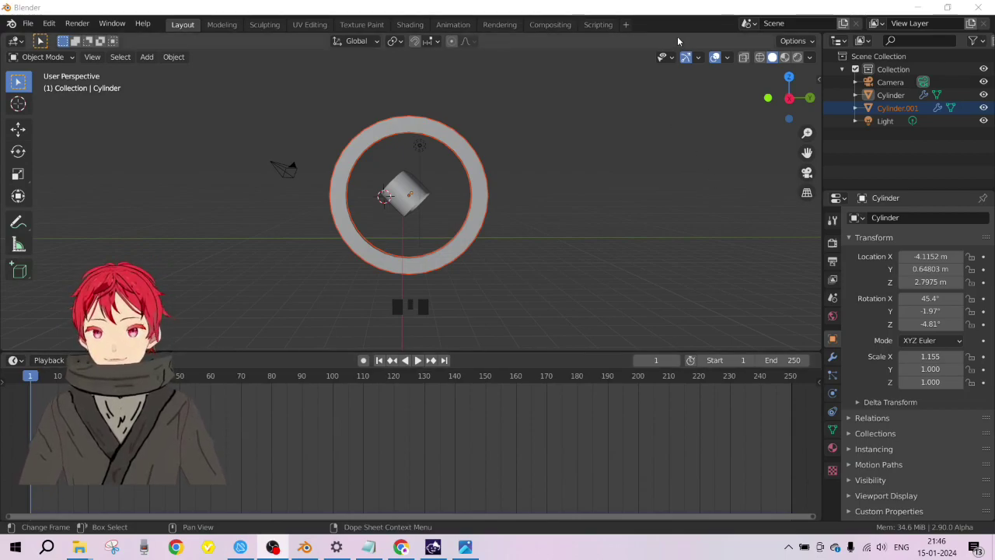
key("Left")
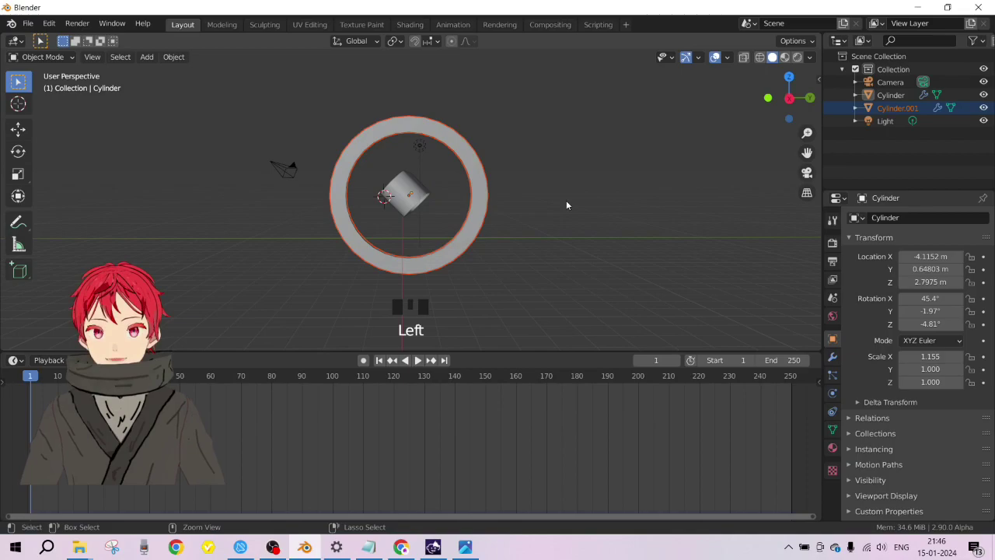
Step: Start saving the file and go to the ribbon folder inside model and accecories
key("ctrl+s")
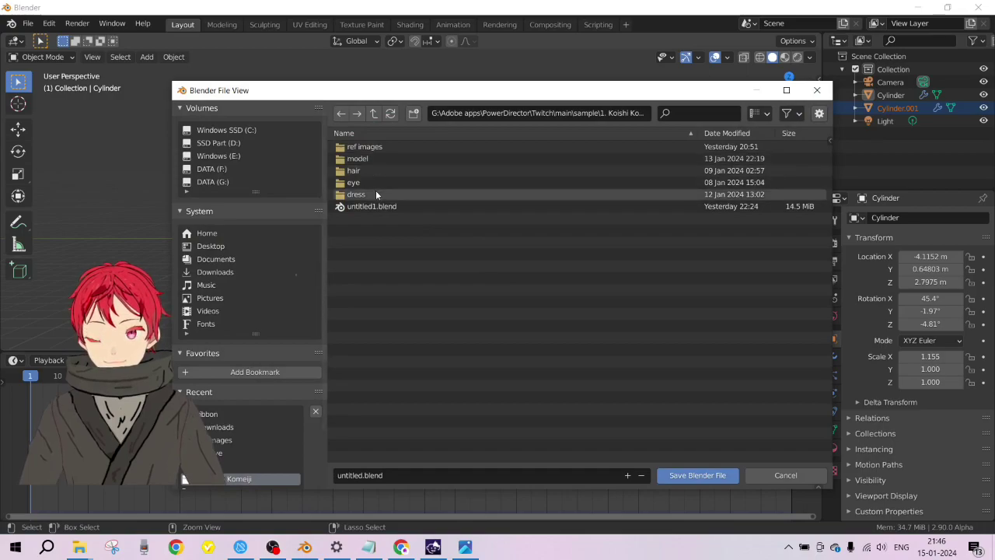
double_click(380, 158)
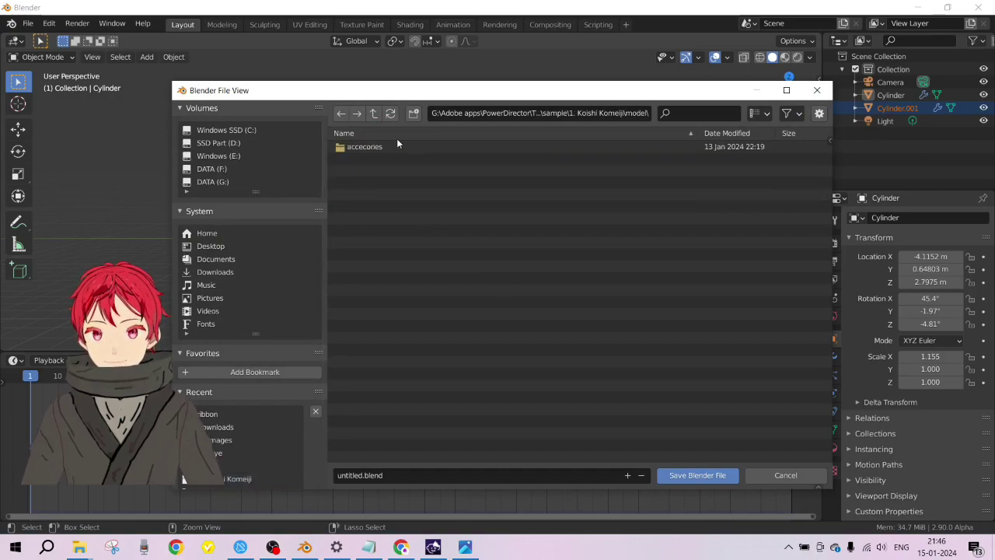
double_click(394, 144)
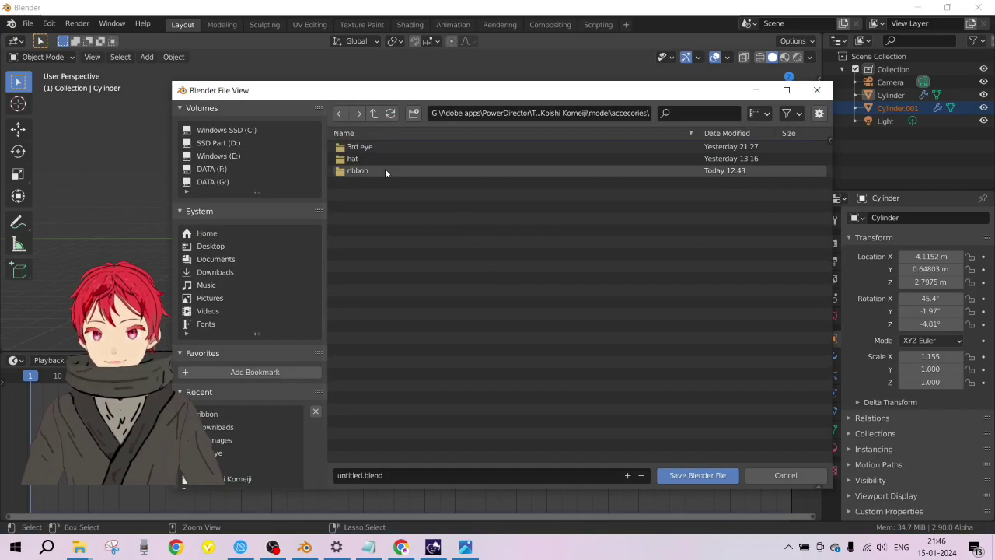
double_click(385, 171)
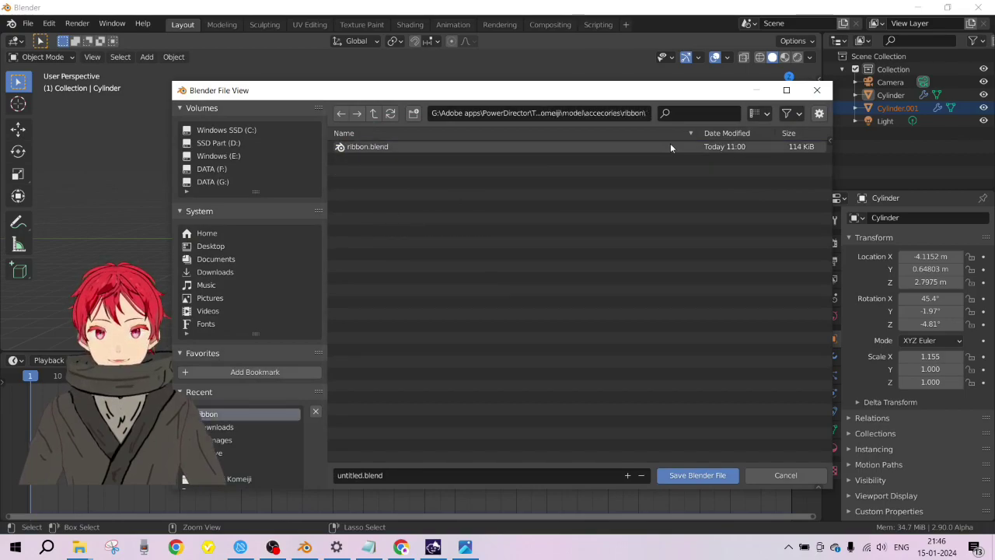
Step: Delete the existing ribbon.blend from the folder and save the scene as ribbon.blend
left_click(607, 146)
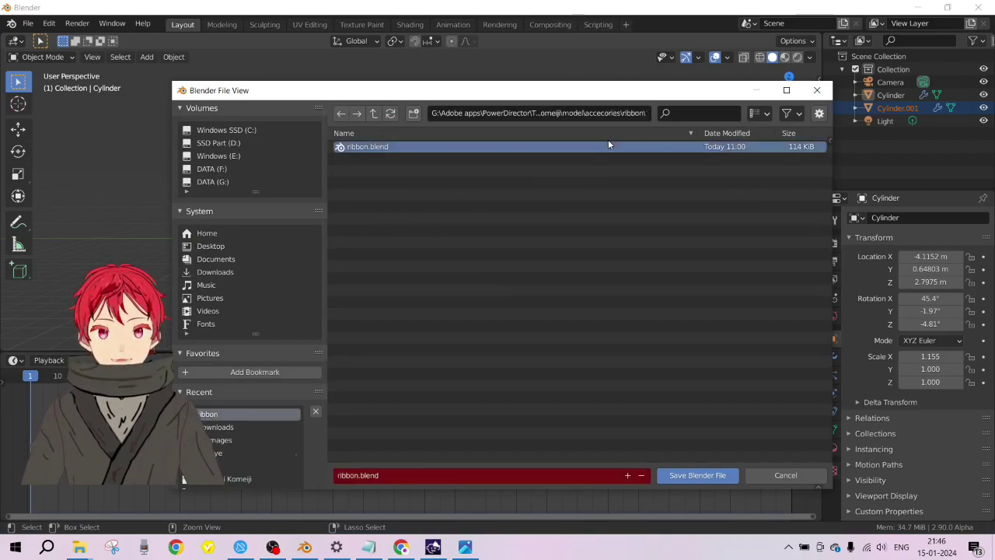
key("Delete")
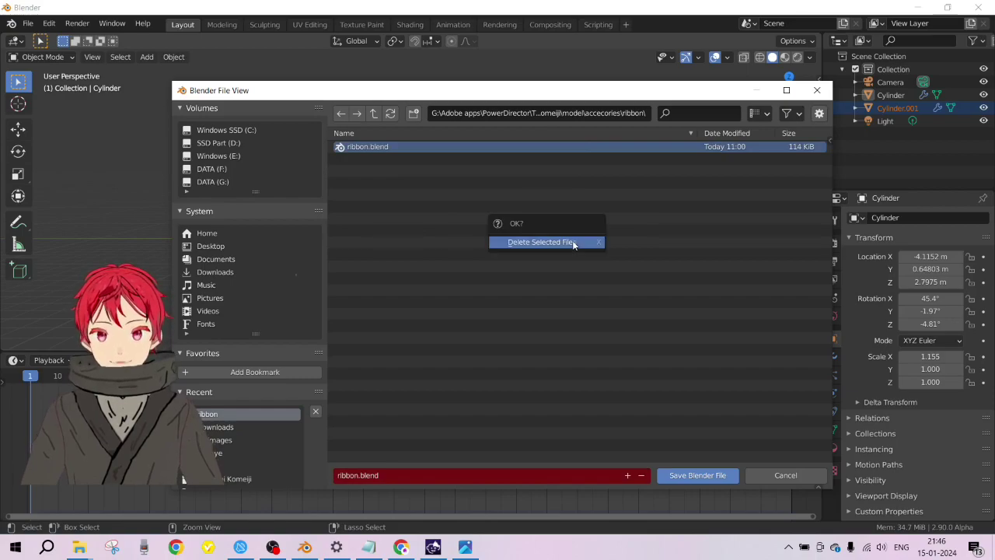
left_click(572, 242)
left_click(389, 114)
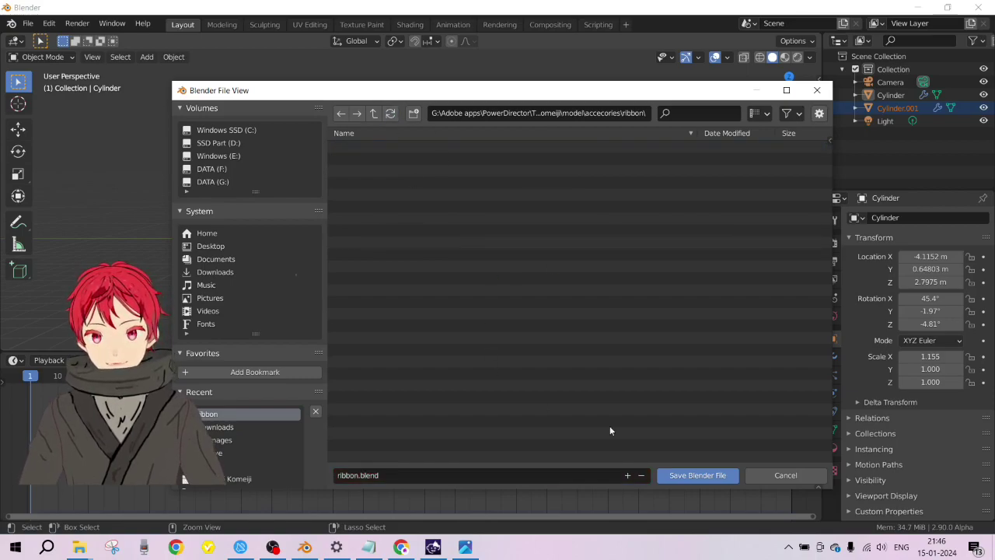
left_click(721, 476)
Step: Shrink the timeline area slightly to give the 3D viewport more height
scroll(362, 199, "up", 2)
middle_click_drag(362, 200, 391, 202, "shift")
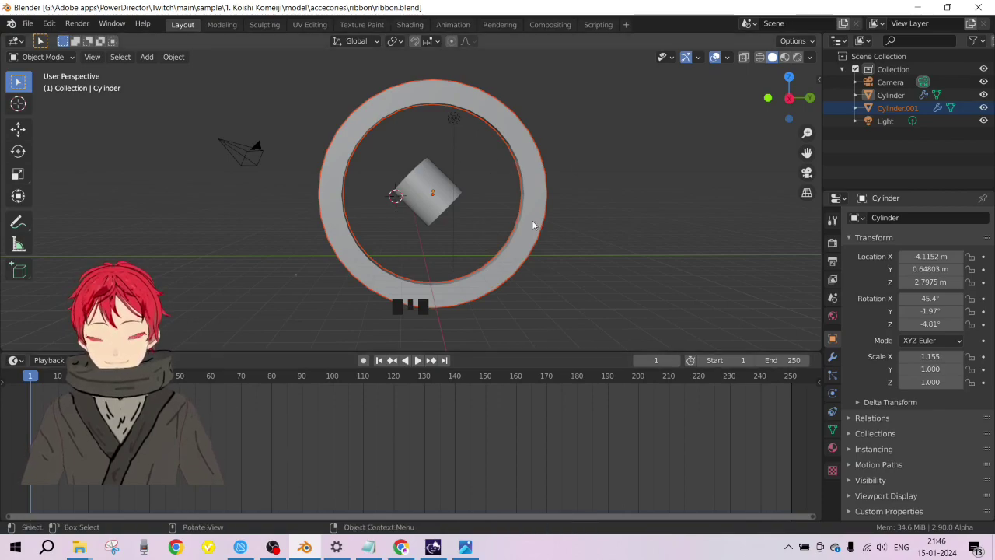
left_click_drag(303, 352, 328, 387)
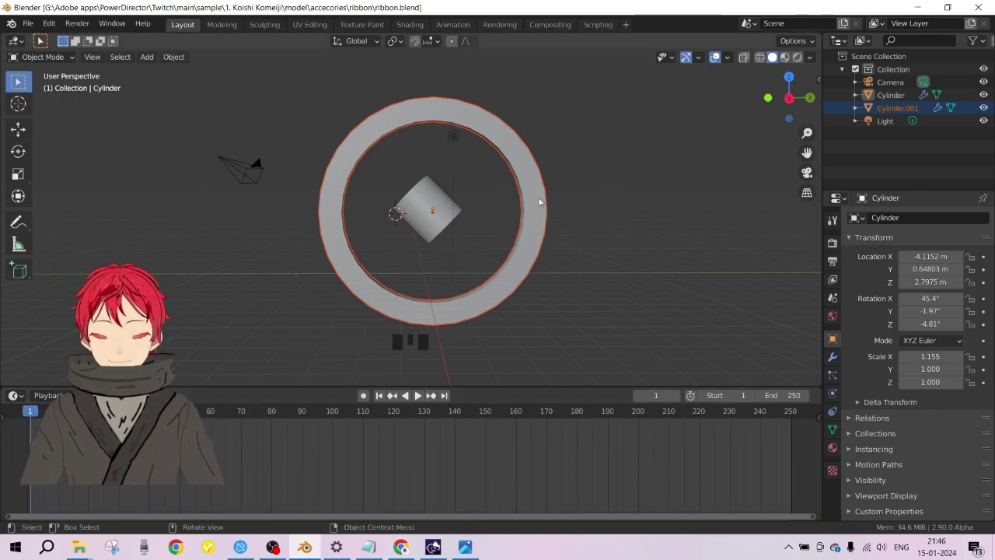
Step: Rename the Cylinder.001 object to "ring" in the scene's object list
left_click(897, 108)
double_click(897, 108)
type("ring")
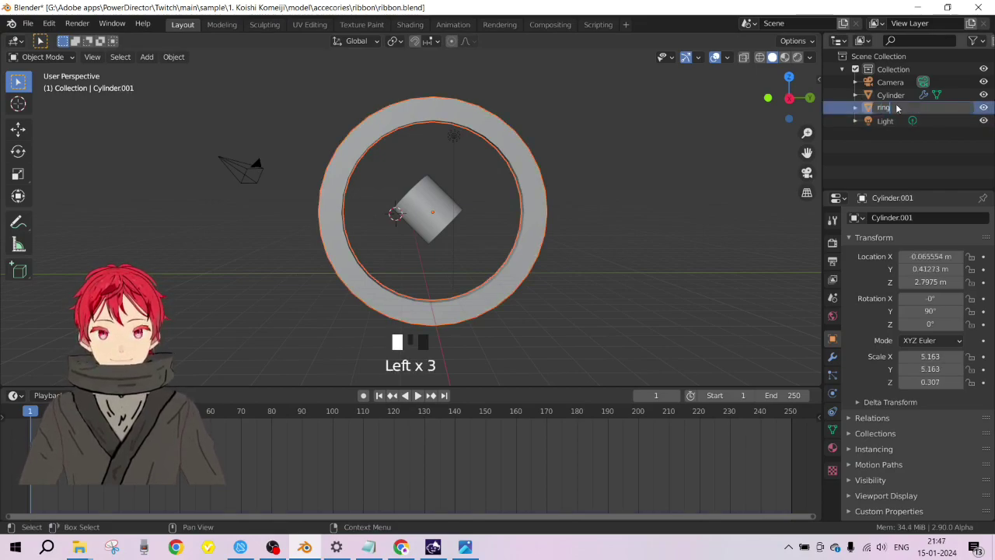
key("Return")
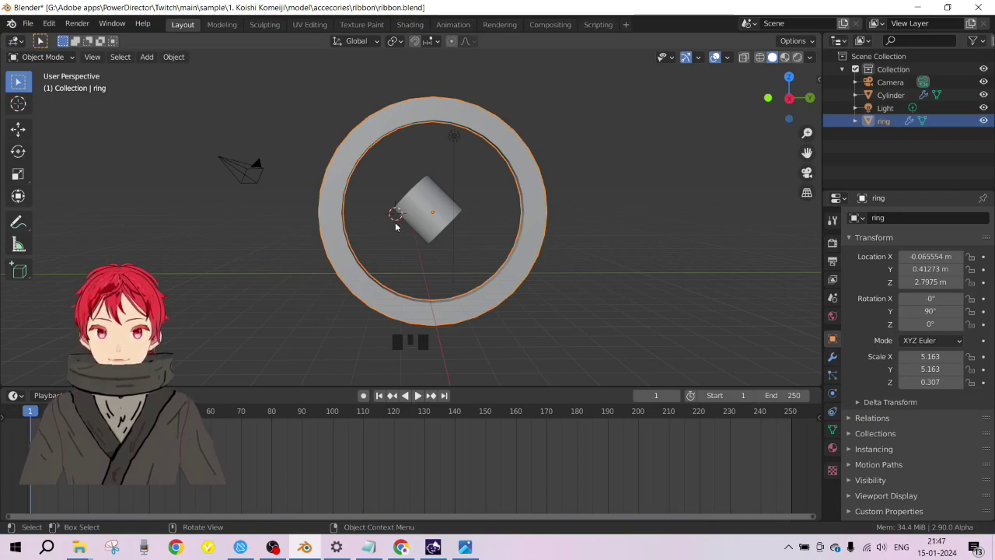
Step: Insert a Location, Rotation & Scale keyframe for the ring at frame 1
key("i")
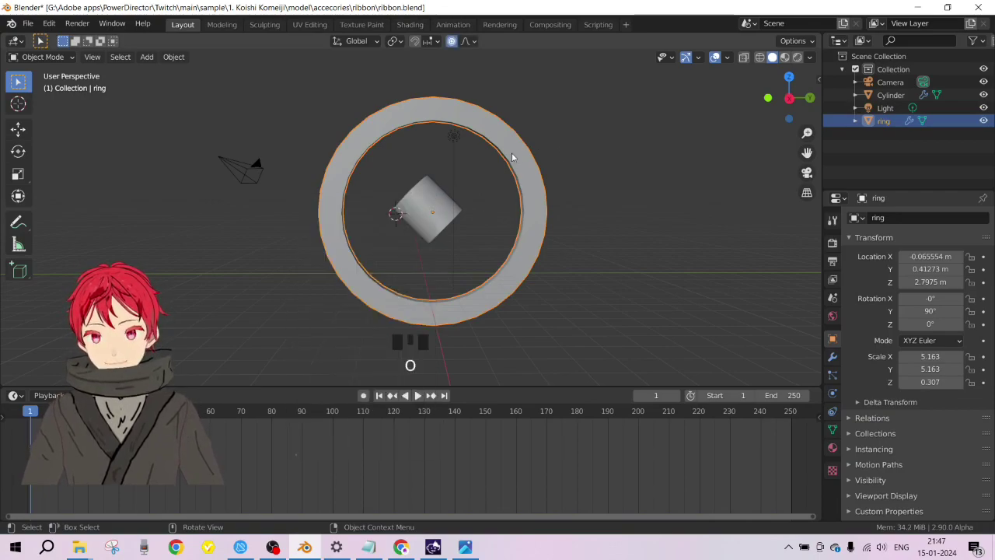
key("o")
key("i")
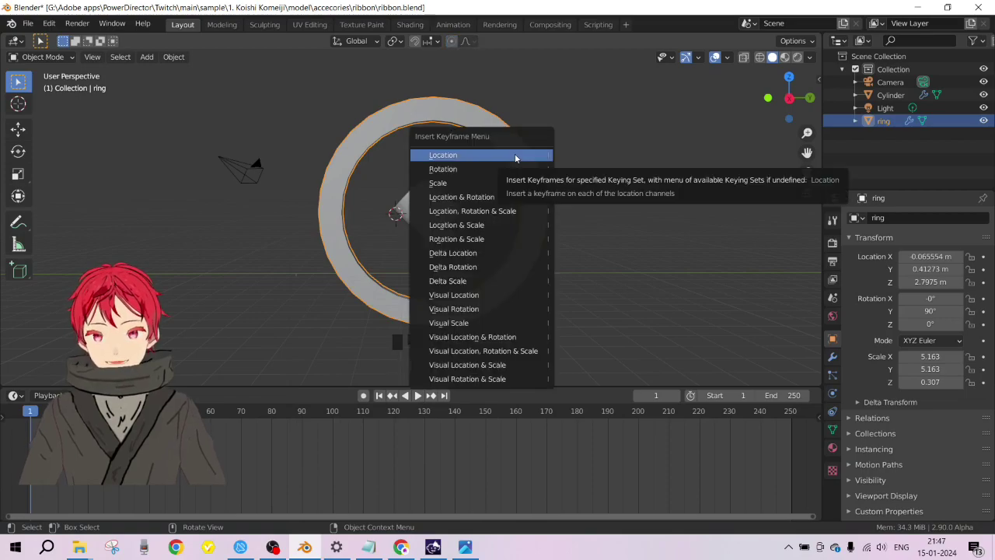
left_click(497, 213)
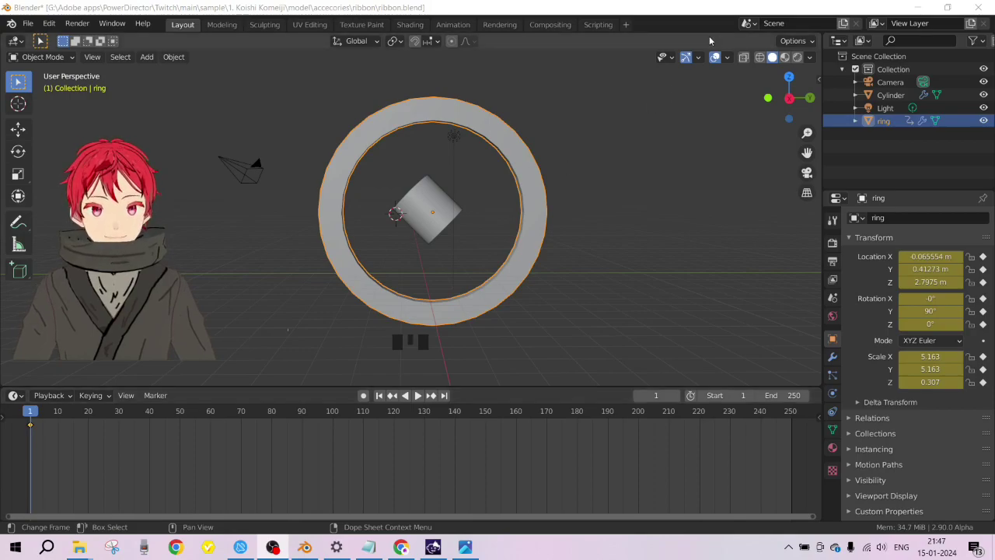
Step: Go to frame 20, try scaling the ring down to about the band's size, and undo the scaling
key("Left")
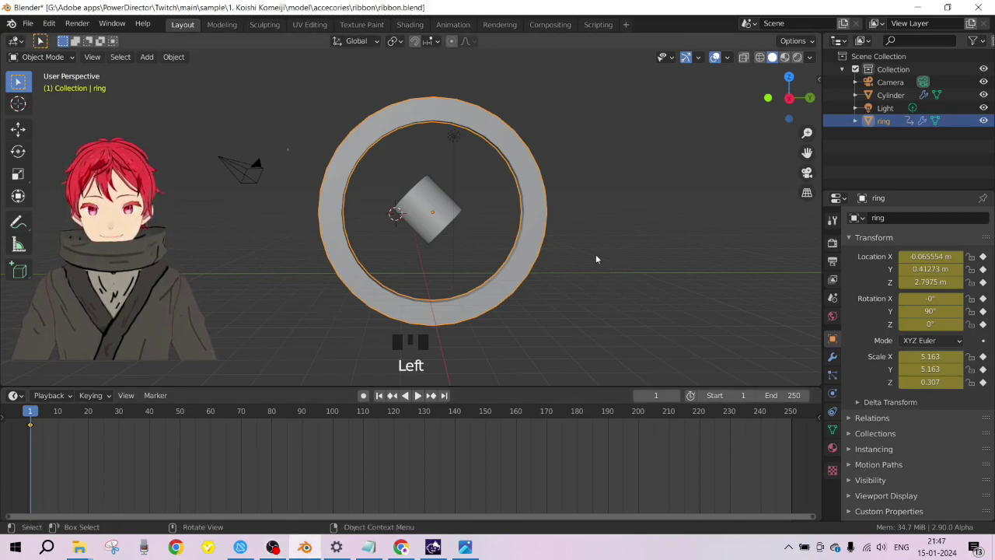
left_click_drag(23, 416, 88, 416)
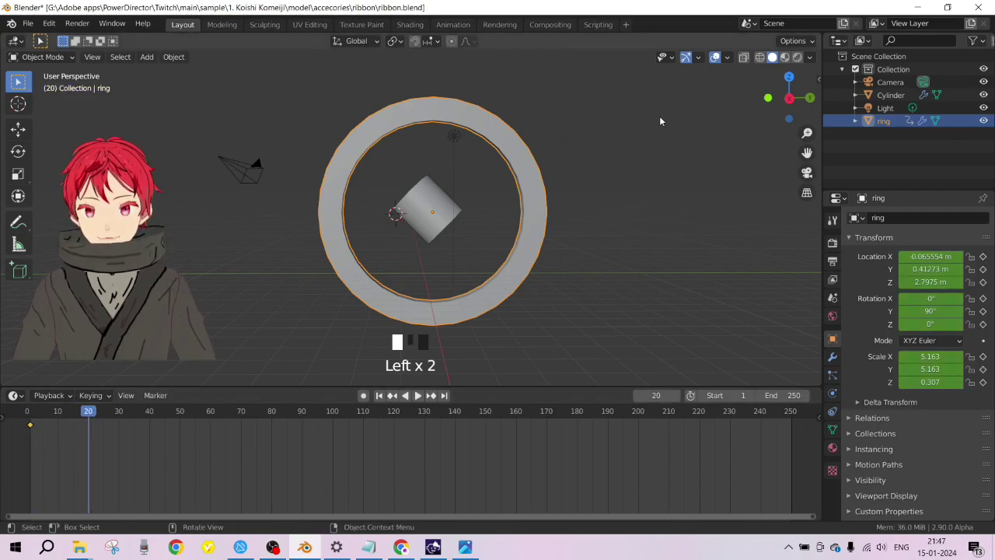
key("s")
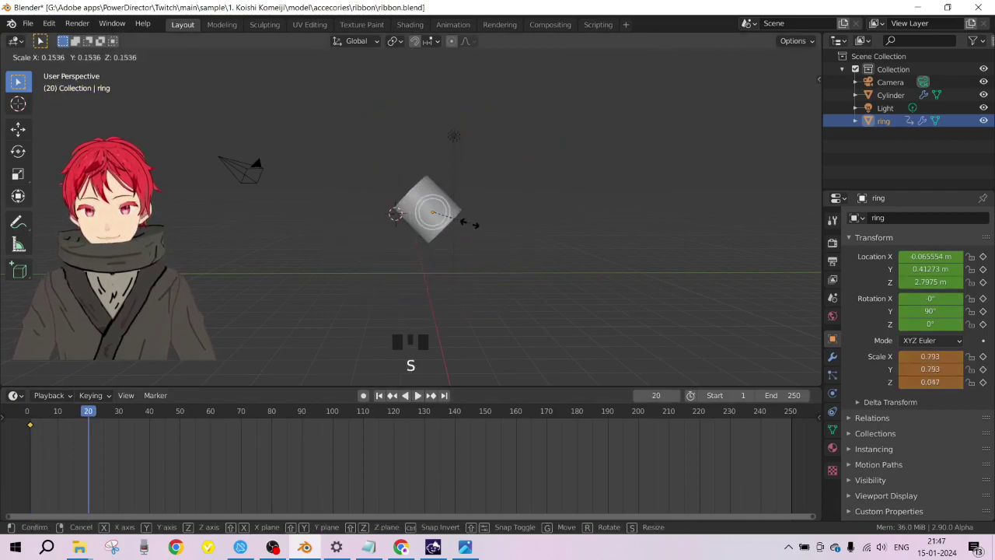
left_click(440, 231)
middle_click_drag(440, 231, 510, 260)
key("ctrl+z")
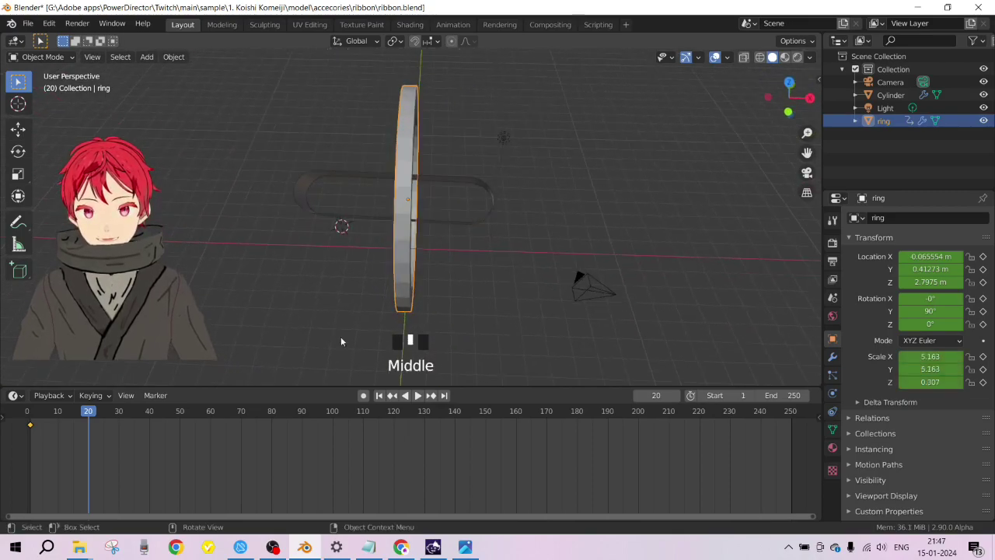
Step: Delete the ring's keyframe at frame 1
left_click(31, 426)
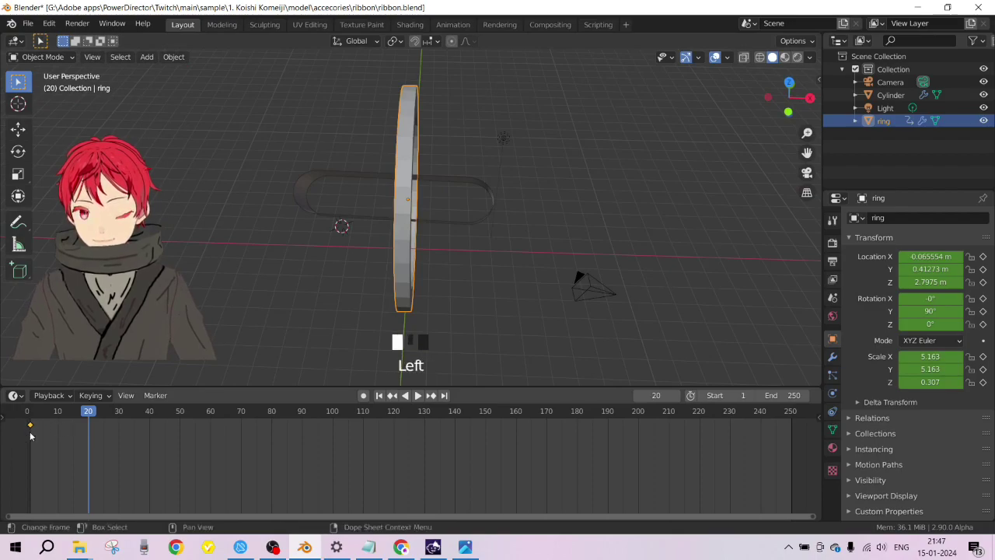
key("Delete")
left_click(103, 434)
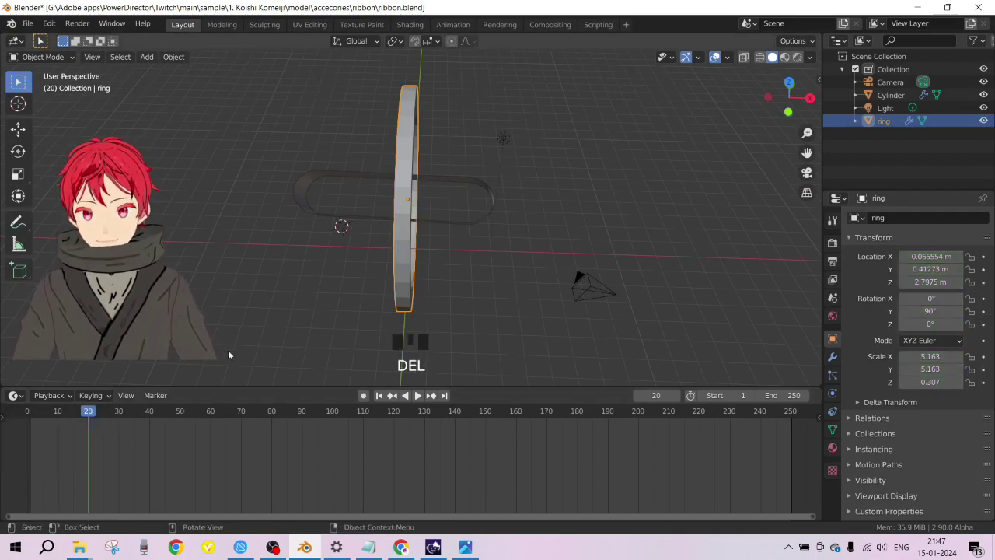
Step: Try moving the elongated band along the global X axis through the ring, undoing each attempt
left_click(478, 189)
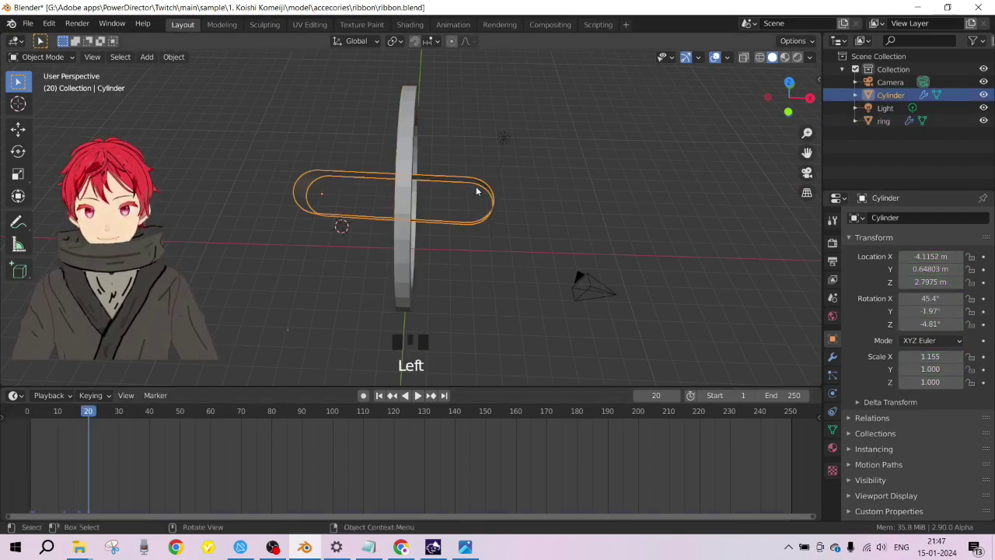
key("g")
key("x")
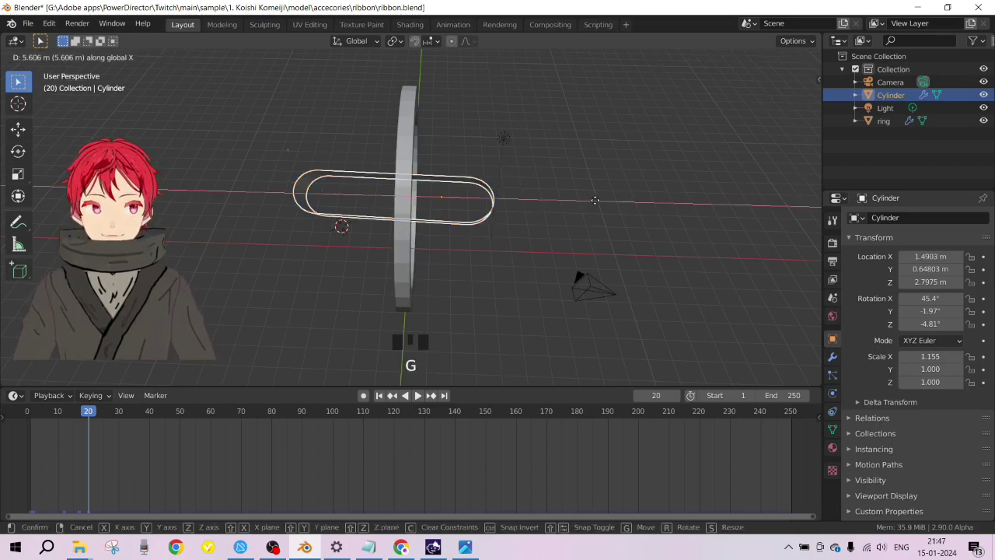
left_click(622, 210)
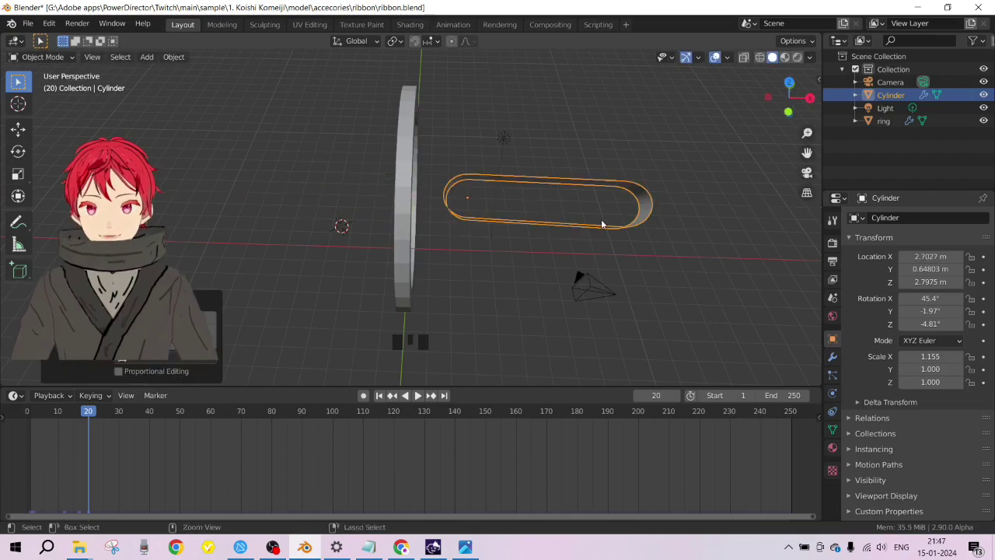
key("ctrl+z")
middle_click_drag(338, 193, 230, 219)
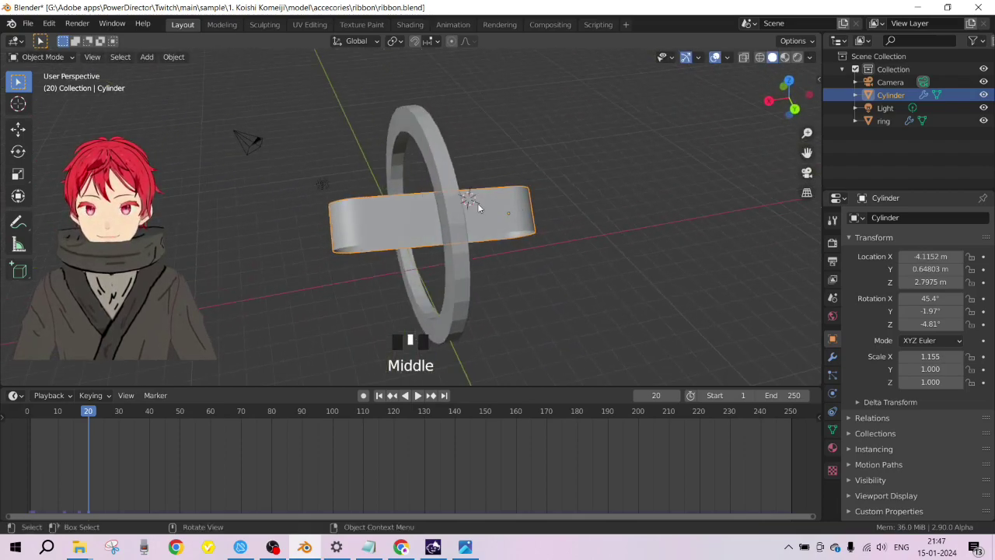
key("g")
key("x")
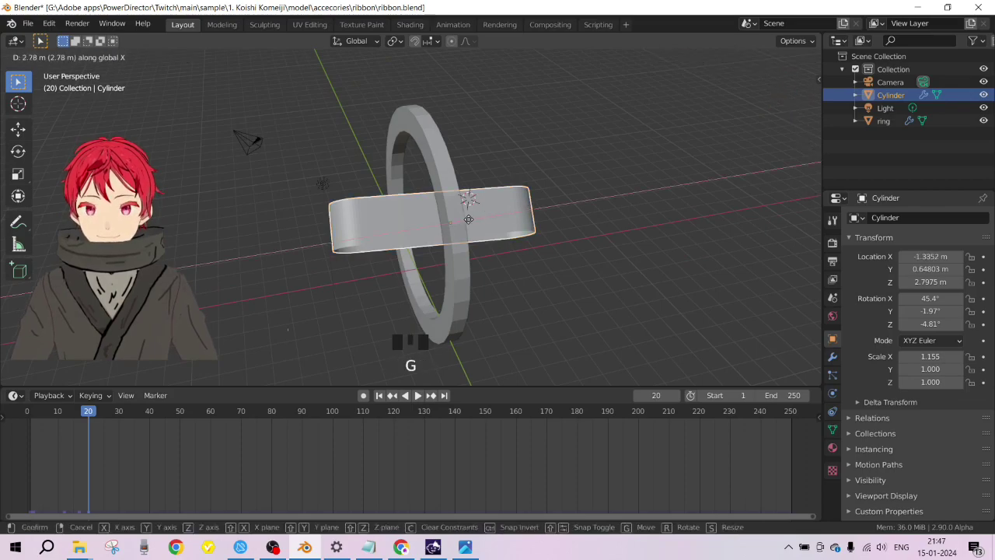
left_click(469, 223)
key("ctrl+z")
Step: Set the elongated band's Y and Z rotation to 0°
middle_click_drag(469, 223, 443, 270)
left_click(471, 251)
scroll(443, 271, "down", 1)
key("KP_7")
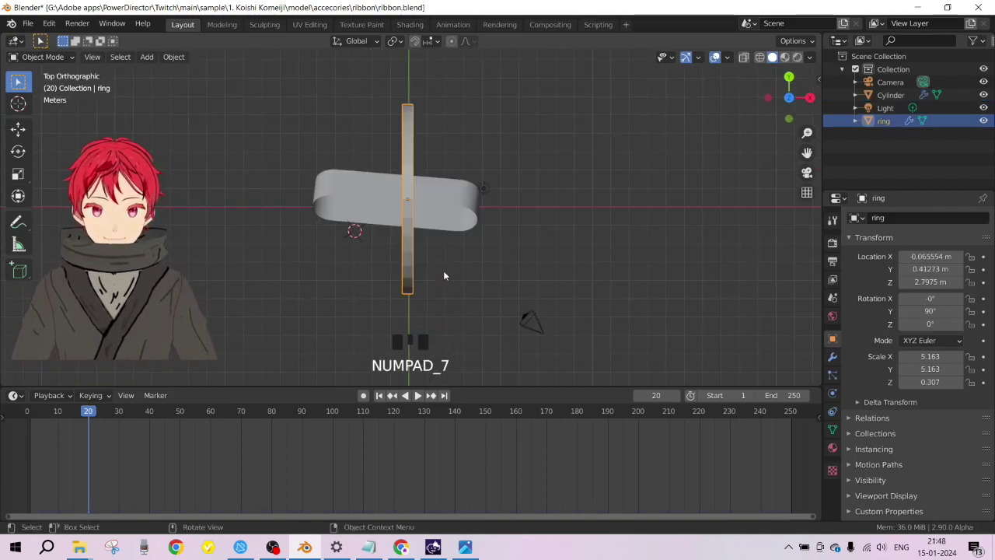
middle_click_drag(442, 273, 563, 166)
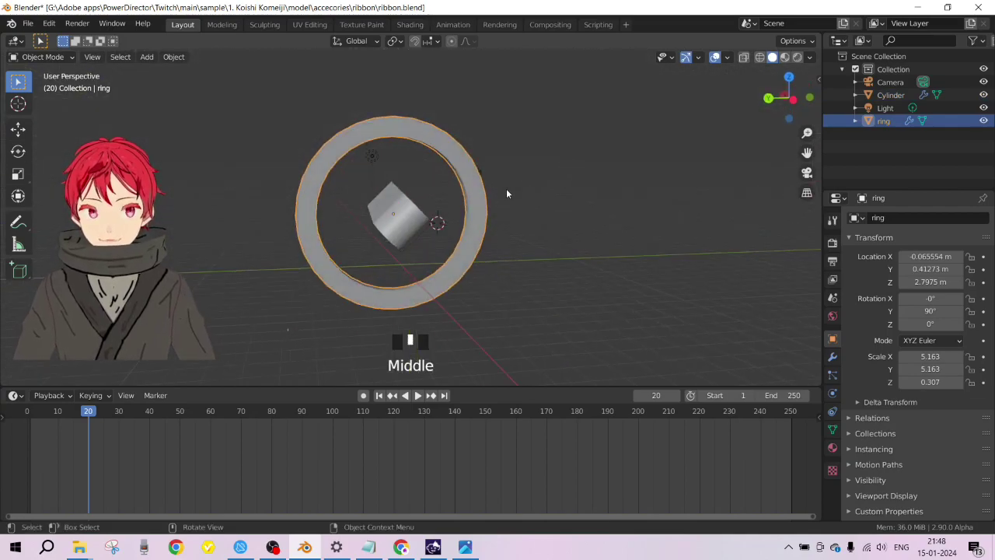
left_click(405, 218)
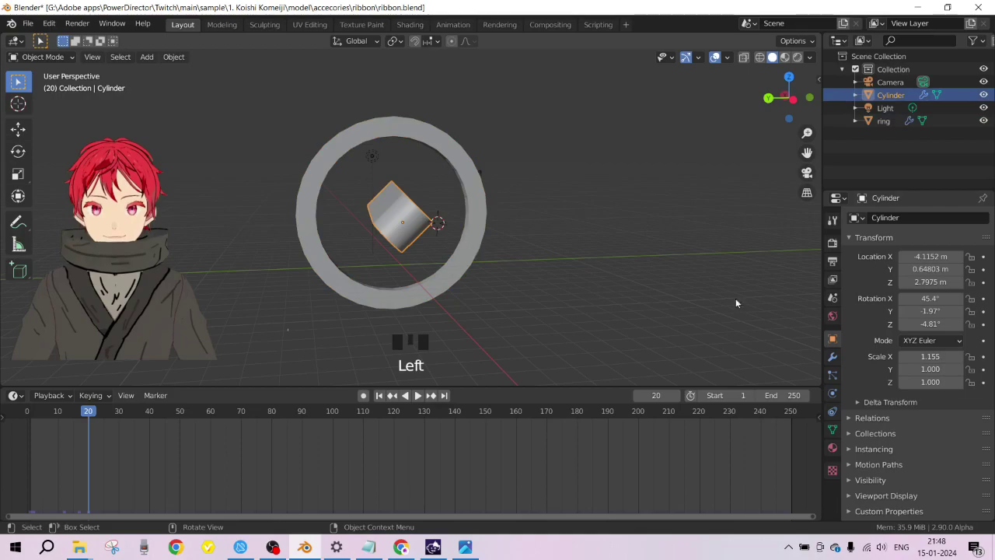
double_click(932, 311)
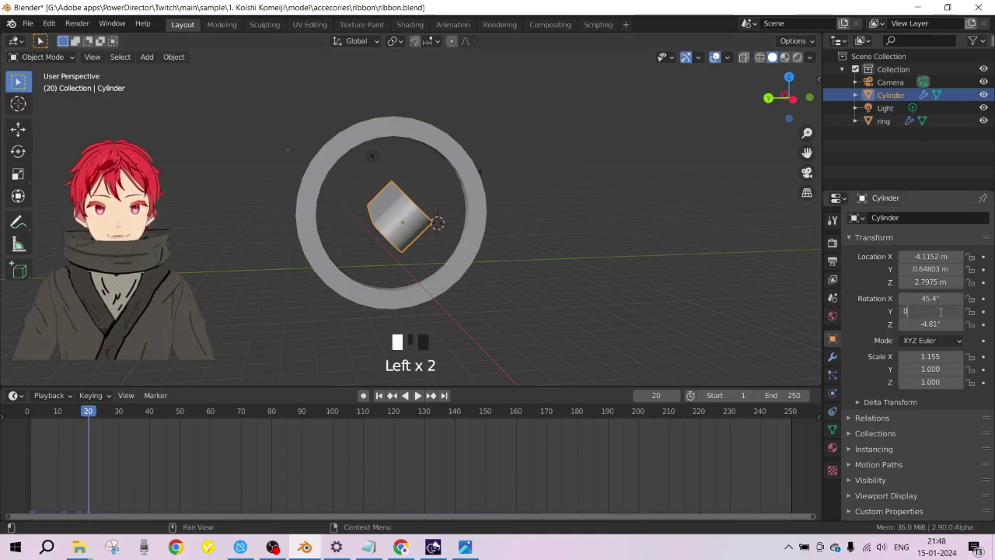
key("Return")
left_click(938, 322)
type("0")
key("Return")
Step: Set the elongated band's X rotation to 0° as well
middle_click_drag(499, 231, 723, 236)
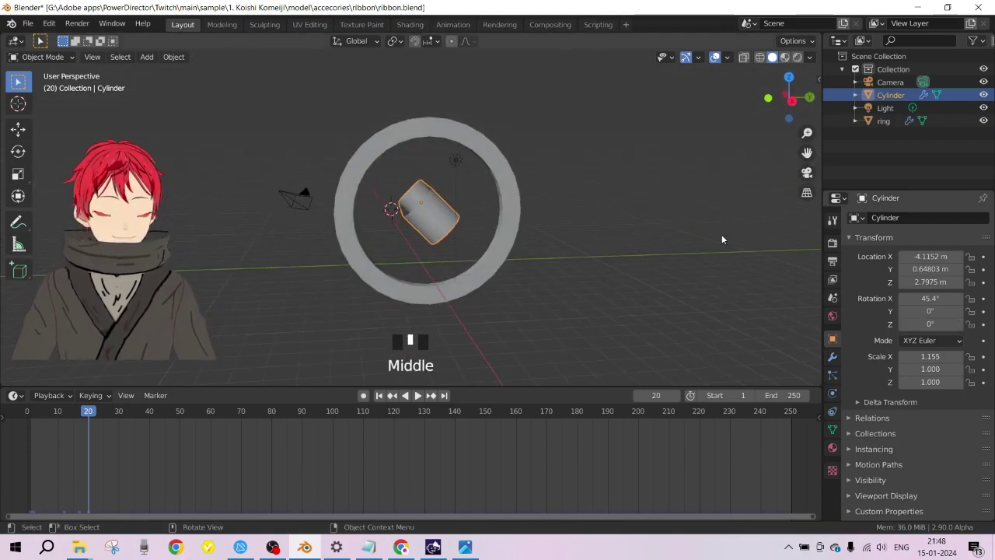
key("KP_7")
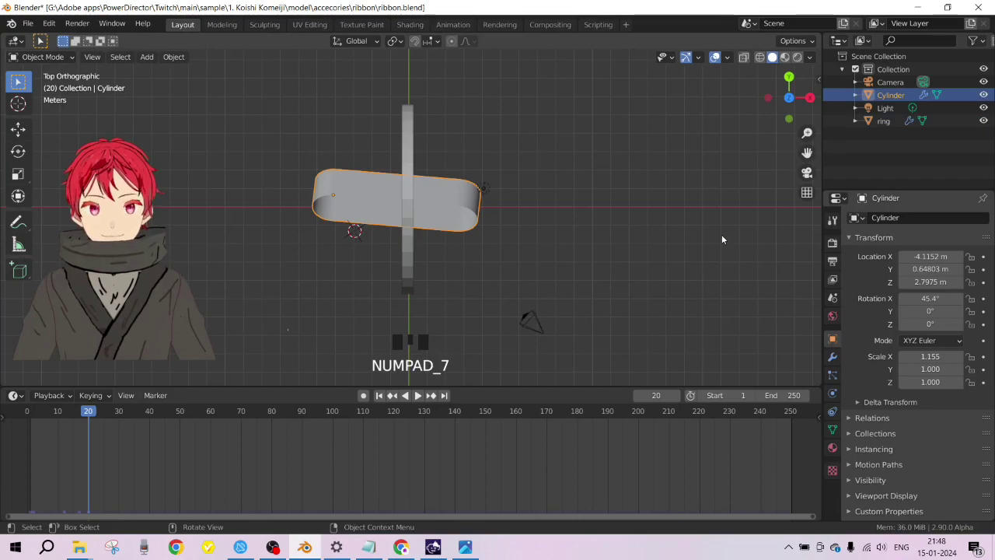
left_click(918, 299)
type("0")
key("Return")
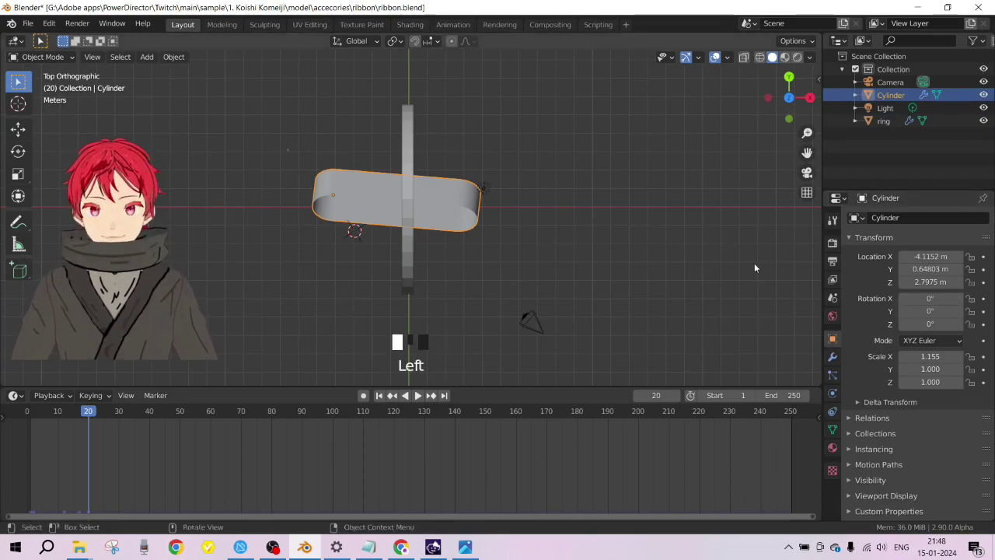
Step: Rotate the band's entire mesh in Edit Mode so it sits diagonally inside the ring, and return to Object Mode
key("Tab")
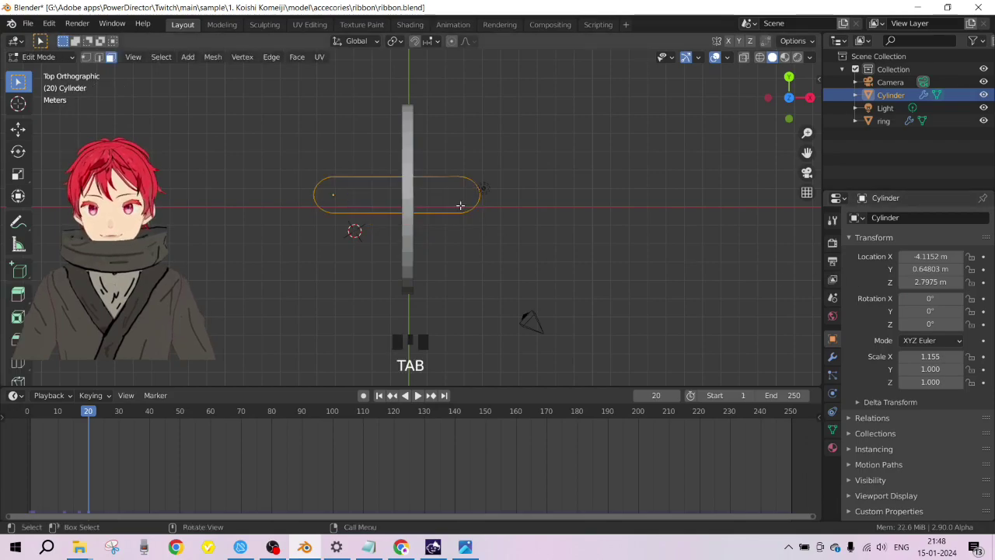
scroll(460, 204, "up", 4)
middle_click_drag(460, 204, 576, 97)
key("a")
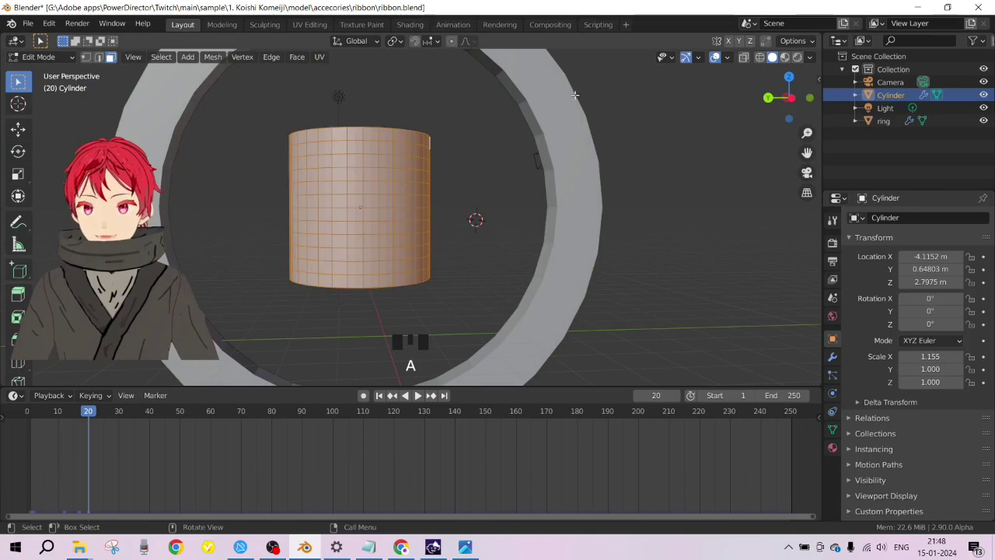
scroll(494, 157, "down", 2)
middle_click_drag(494, 157, 460, 113)
key("r")
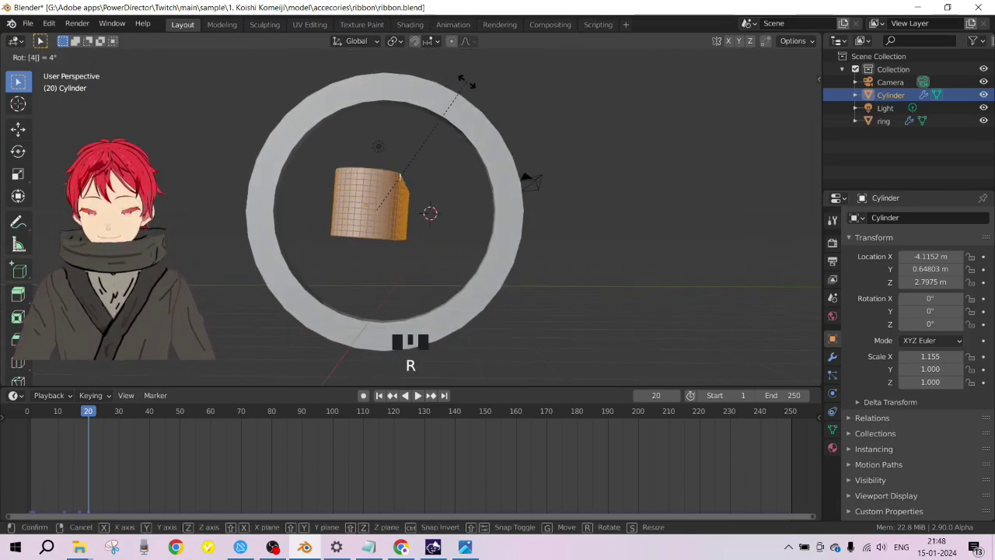
left_click(466, 81)
key("Tab")
middle_click_drag(485, 173, 471, 203)
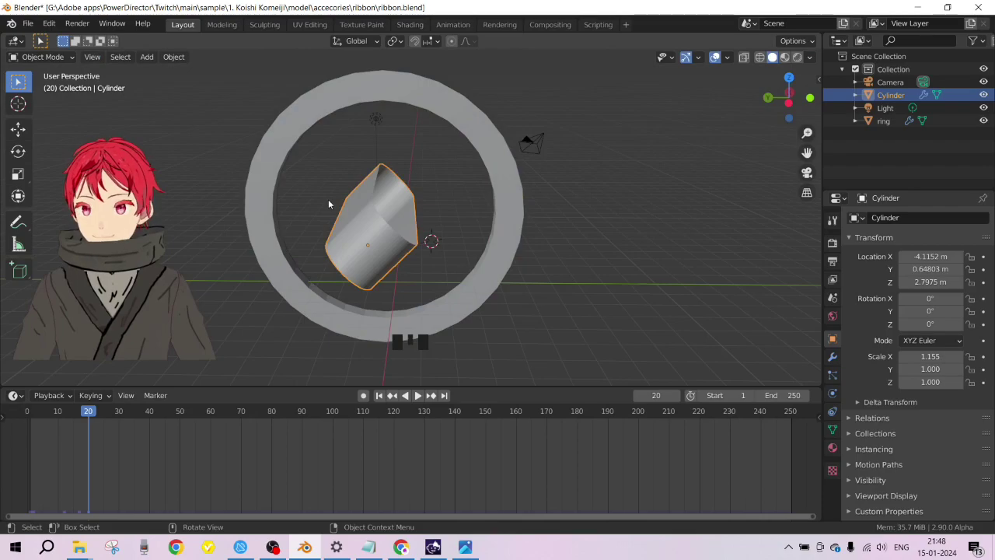
Step: Try moving the band object along the global Y axis and undo the move
key("g")
key("z")
key("y")
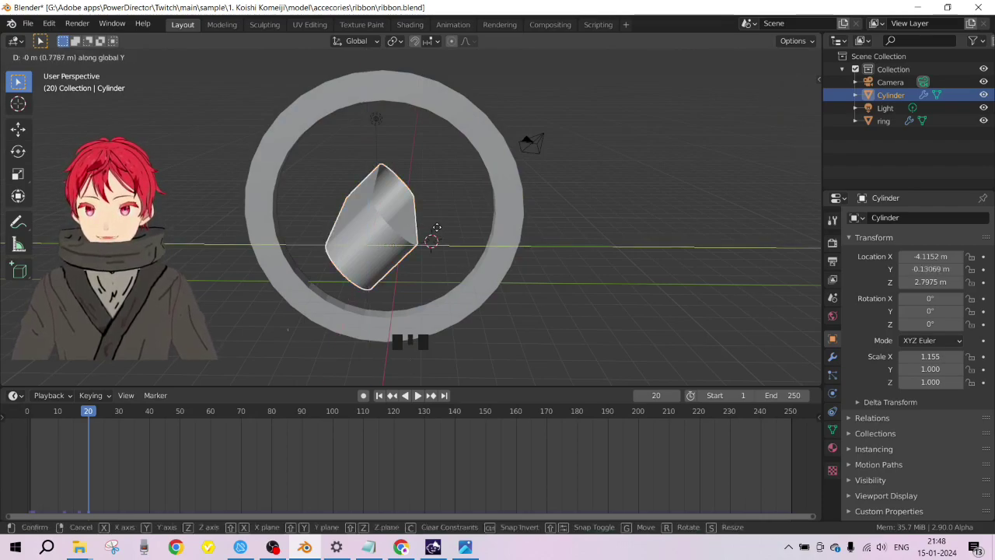
left_click(436, 231)
key("ctrl+z")
Step: Shift the band's mesh slightly along the global Y axis in Edit Mode to centre it inside the ring
key("Tab")
middle_click_drag(433, 230, 440, 197)
key("g")
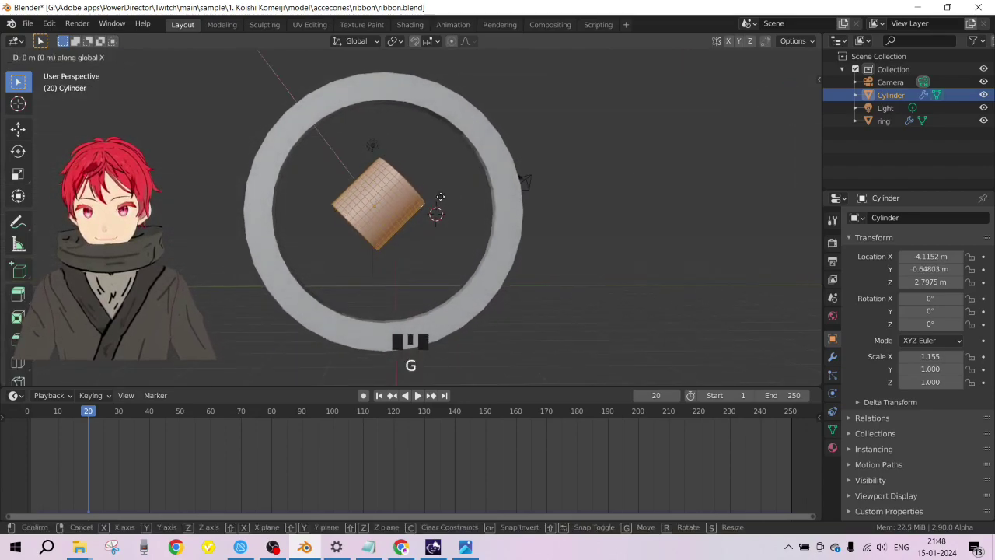
key("y")
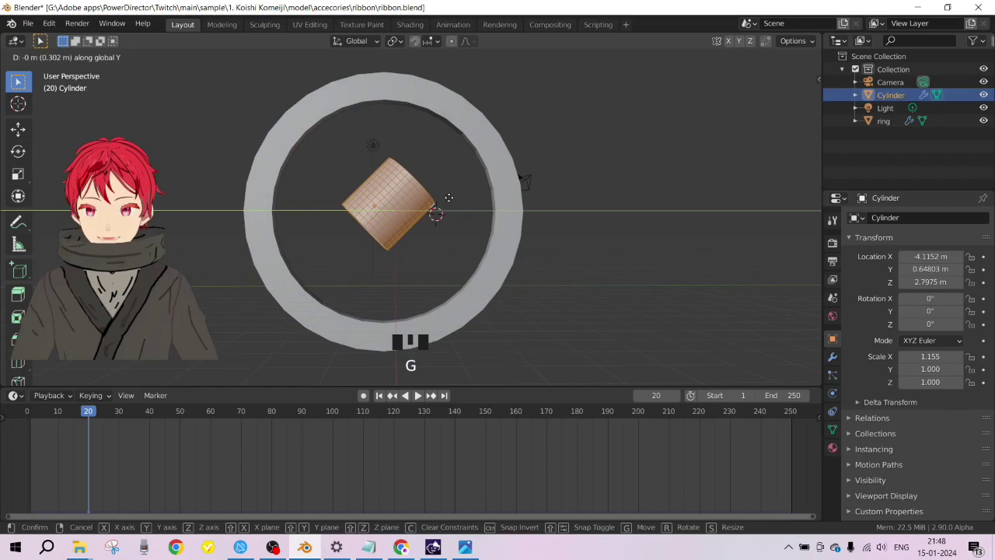
left_click(444, 196)
middle_click_drag(444, 196, 438, 230)
middle_click_drag(470, 232, 417, 250)
Step: Return to Object Mode at frame 1 and save the file
left_click_drag(81, 426, 37, 426)
key("Tab")
key("Tab")
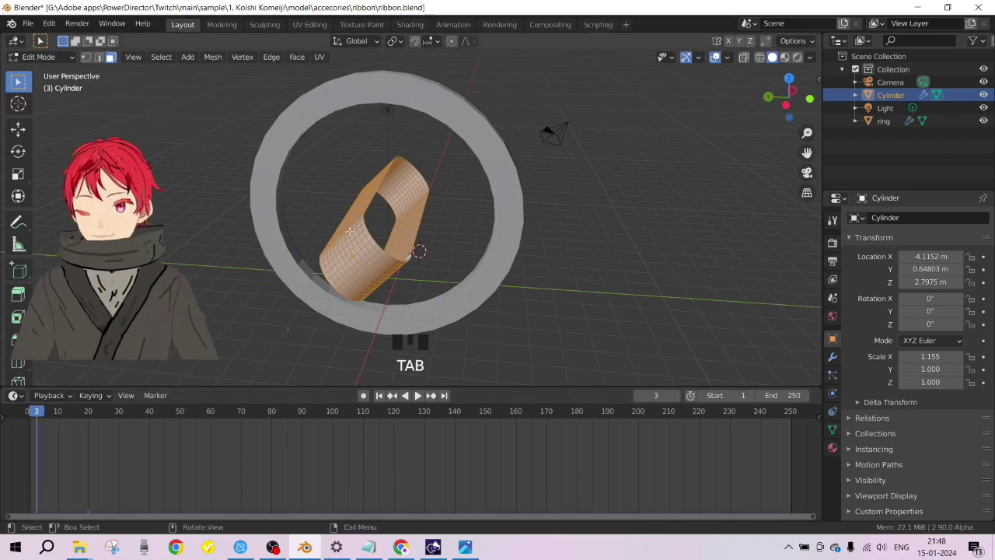
key("Tab")
left_click(31, 415)
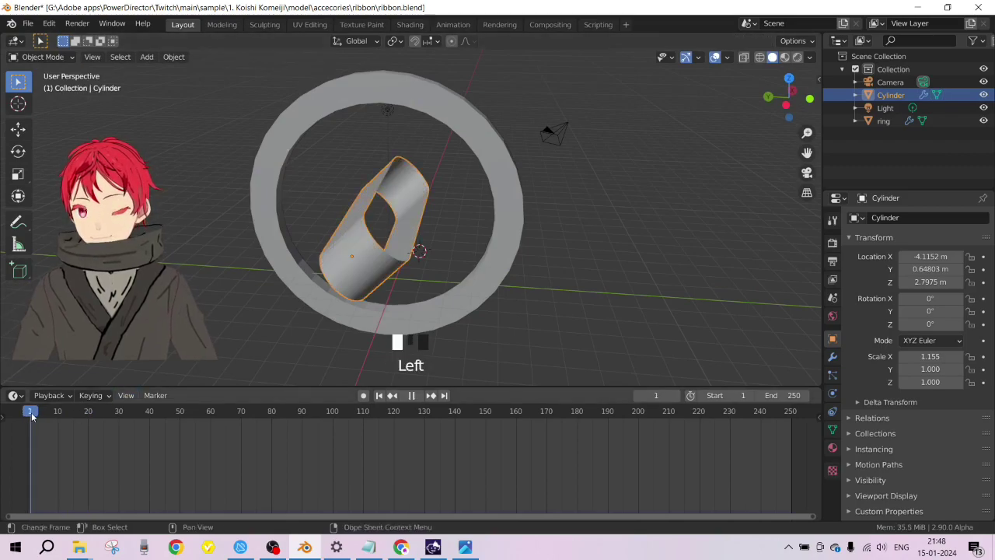
key("ctrl+s")
Step: Select the ring and band together and raise them along the Z axis, bringing the band to about 7 m
middle_click_drag(451, 163, 463, 145)
left_click(486, 137)
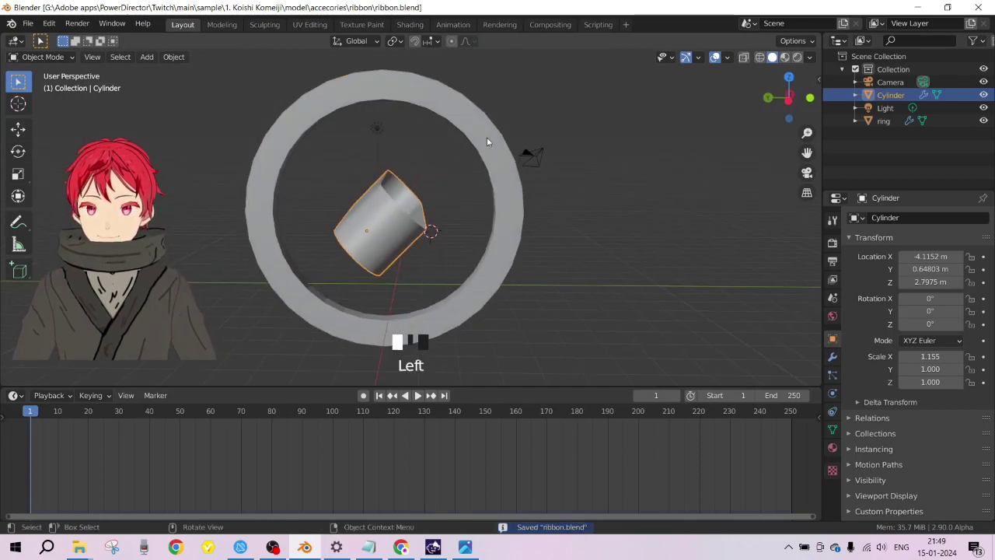
left_click(391, 217, "shift")
key("g")
key("z")
left_click(404, 85)
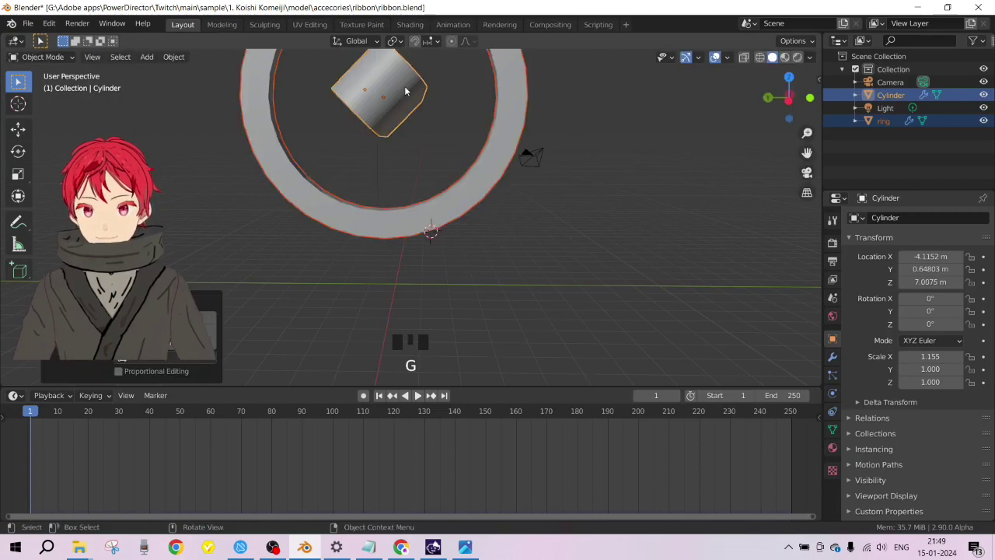
scroll(404, 85, "down", 4)
middle_click_drag(404, 102, 407, 160, "shift")
scroll(444, 214, "up", 6)
middle_click_drag(444, 214, 462, 146, "shift")
scroll(462, 146, "down", 2)
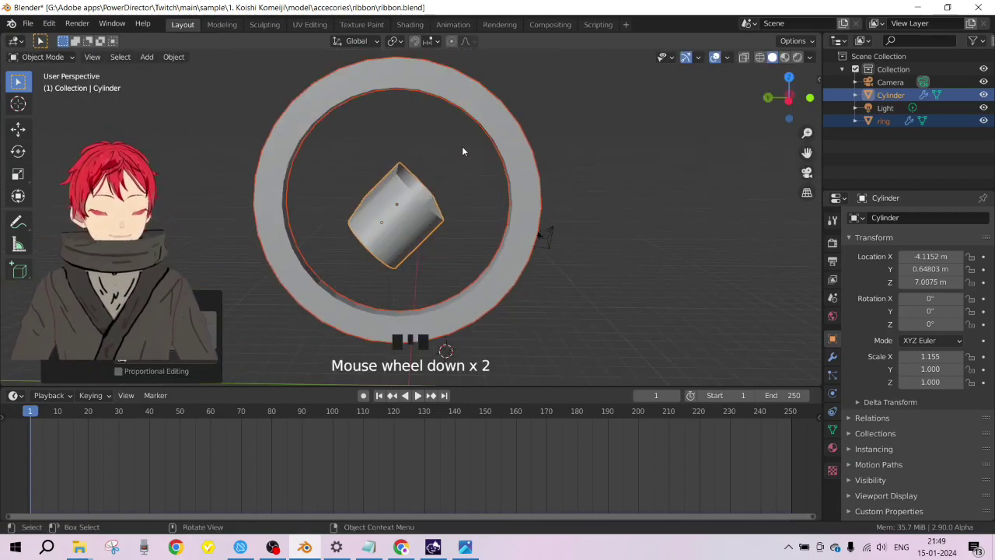
Step: Select only the ring and move it along the global X axis to about -0.7 m, at the middle of the band
key("KP_7")
key("KP_1")
key("KP_3")
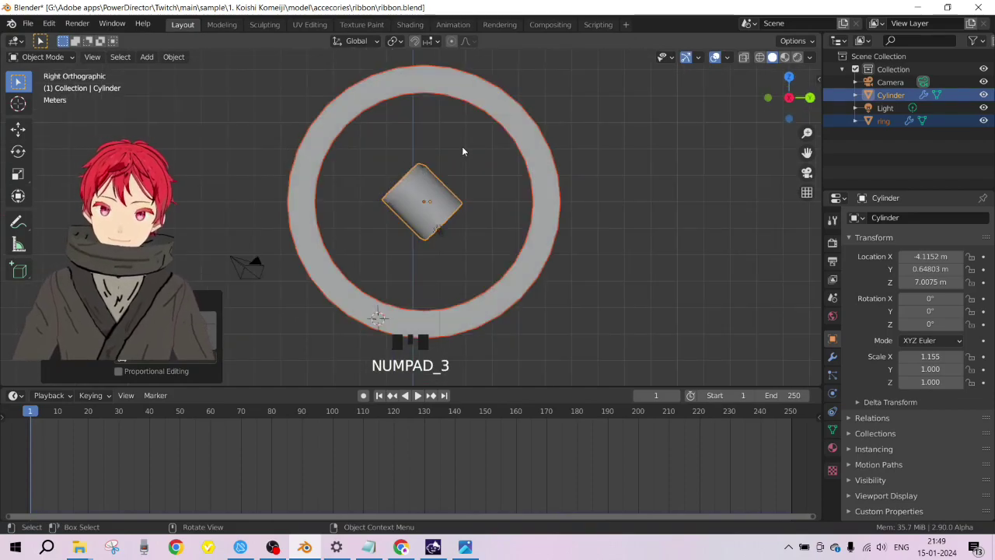
middle_click_drag(462, 147, 328, 232)
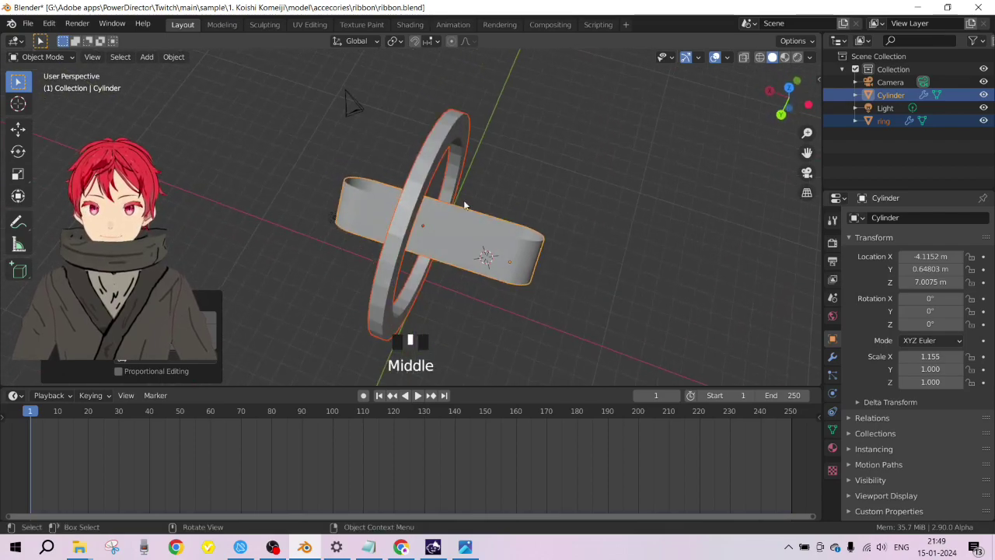
left_click(427, 144)
key("g")
key("z")
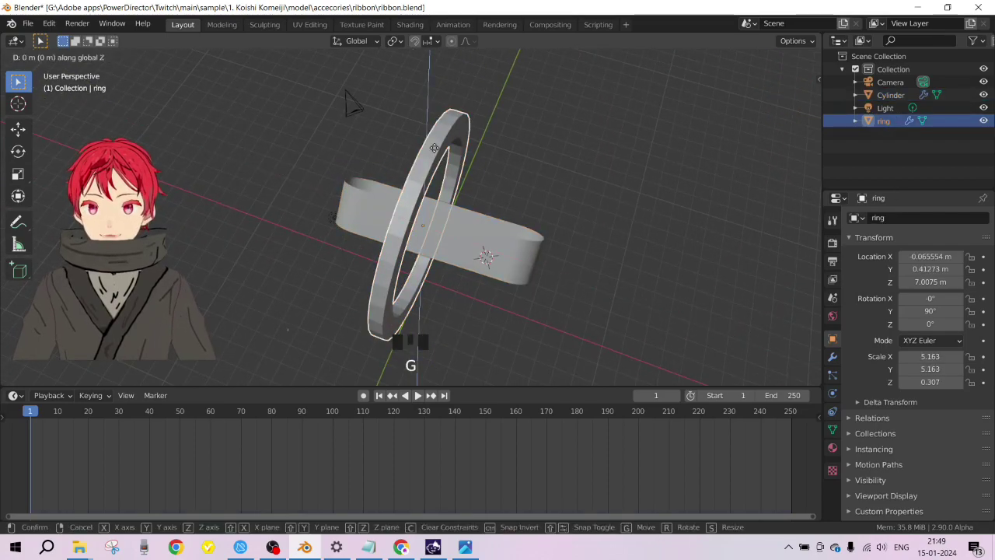
left_click(440, 152)
Step: Insert a Location, Rotation & Scale keyframe for the ring at frame 1
middle_click_drag(451, 157, 625, 174)
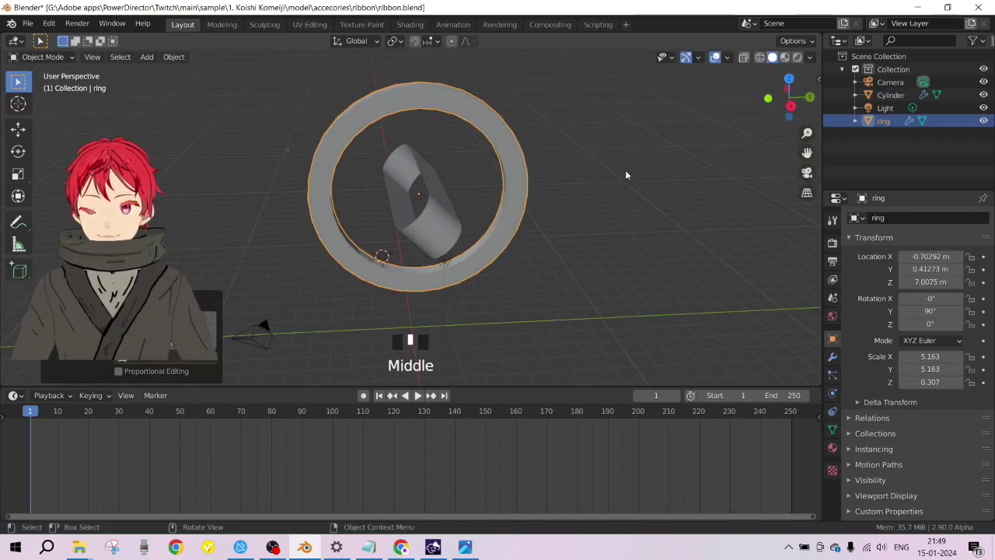
key("i")
left_click(625, 169)
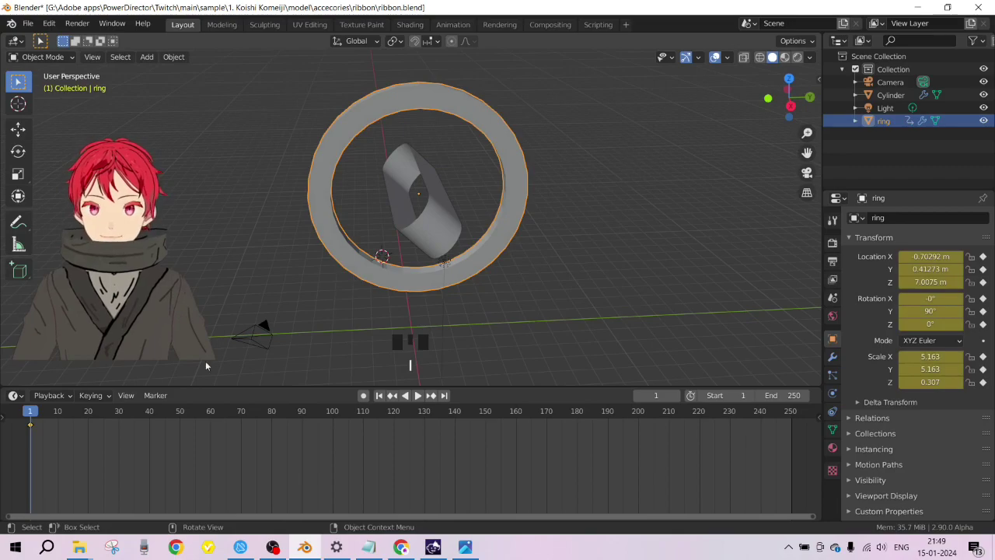
Step: At frame 20, scale the ring down to about 0.432 in X and Y and insert a Scale keyframe
left_click(88, 413)
left_click(88, 413)
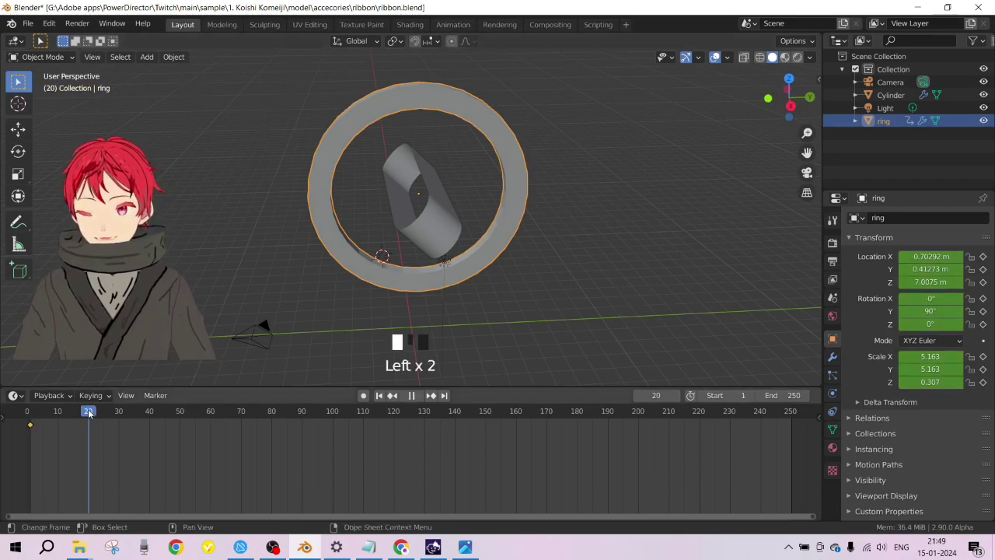
key("s")
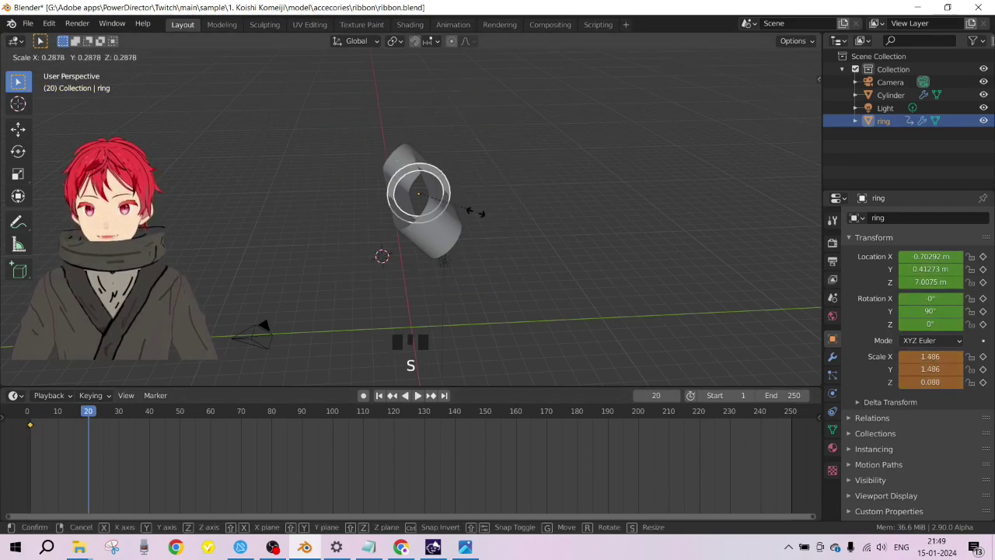
left_click(426, 215)
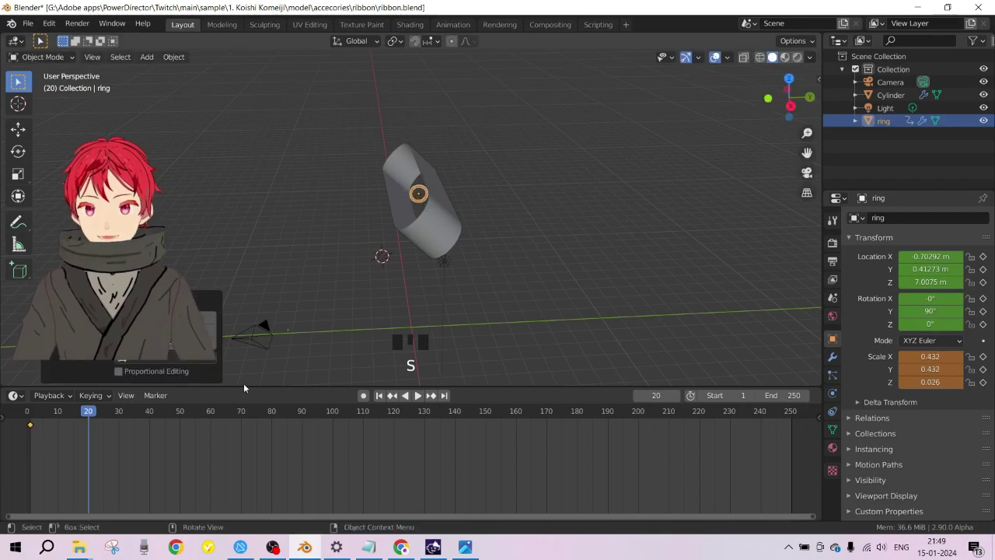
key("i")
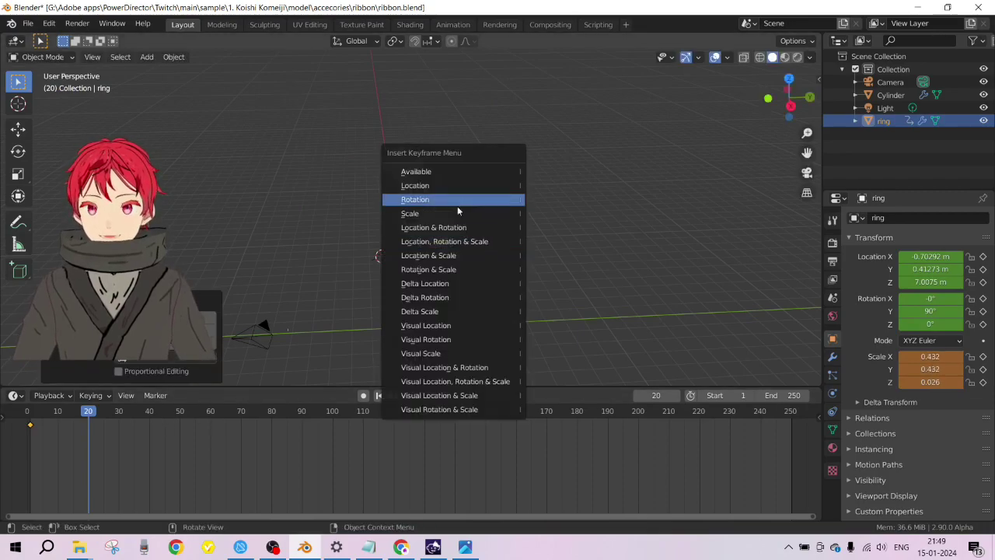
left_click(454, 211)
Step: Try duplicating the ring's keyframes in the timeline and undo the duplication
scroll(454, 209, "up", 5)
middle_click_drag(550, 225, 454, 253)
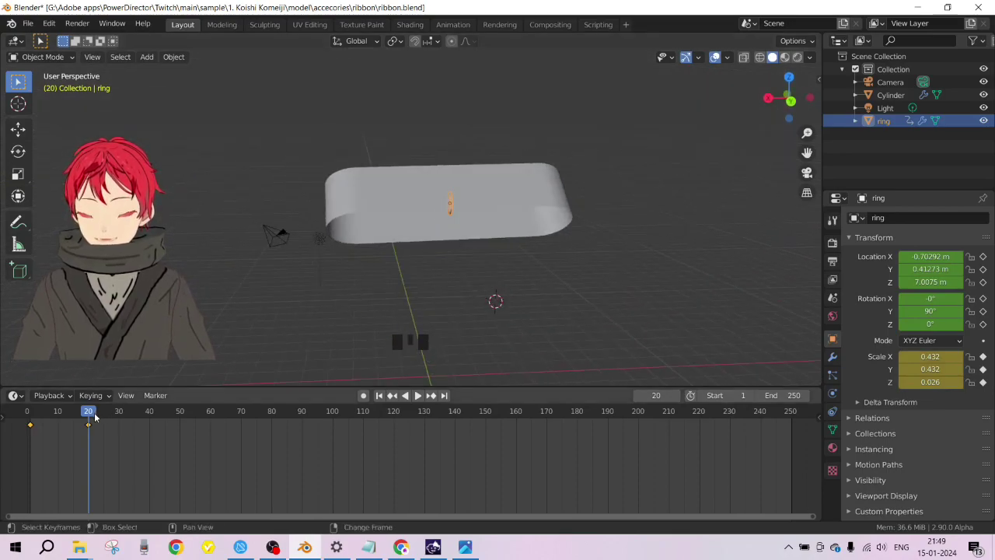
key("shift+d")
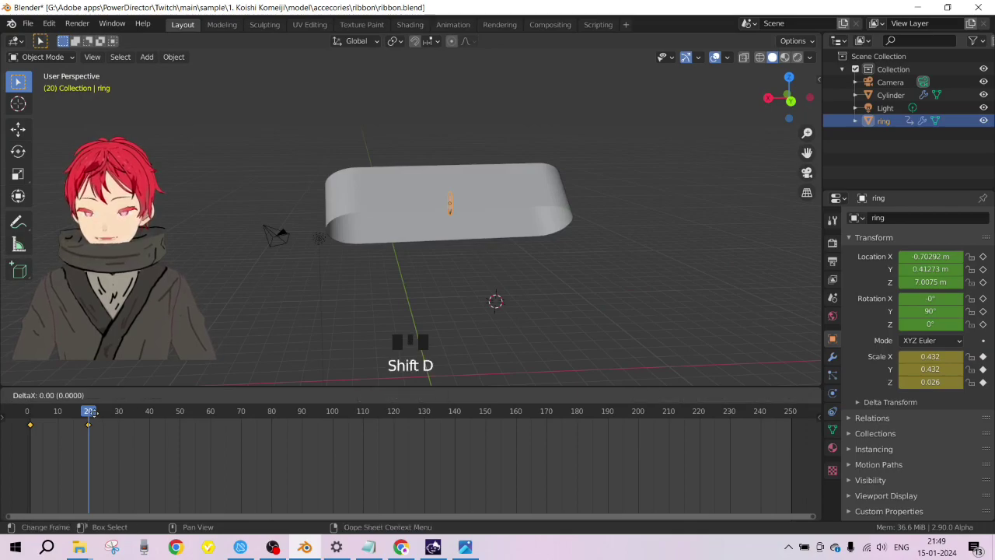
left_click(111, 417)
key("ctrl+z")
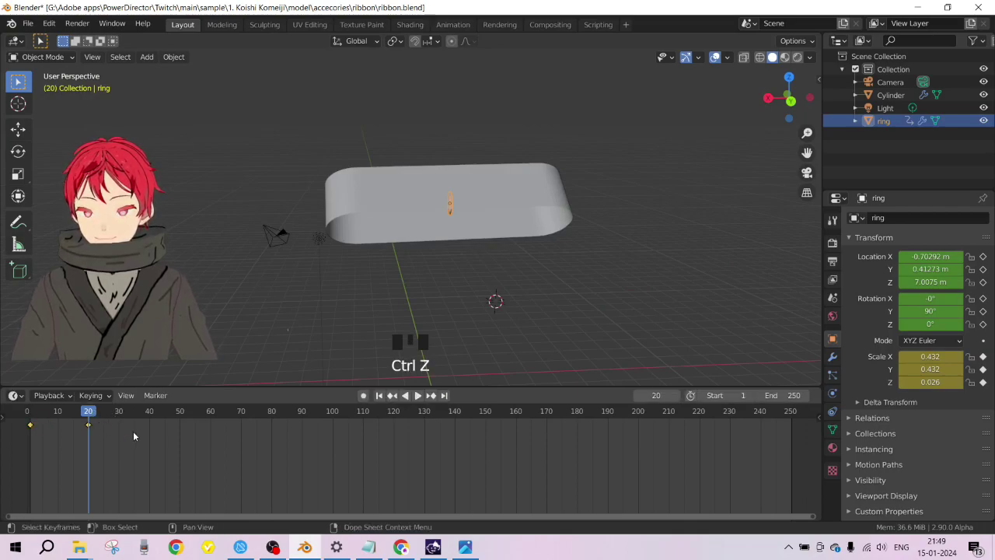
Step: Select only the ring's frame 20 keyframe and duplicate it to frame 30
left_click_drag(99, 425, 88, 447)
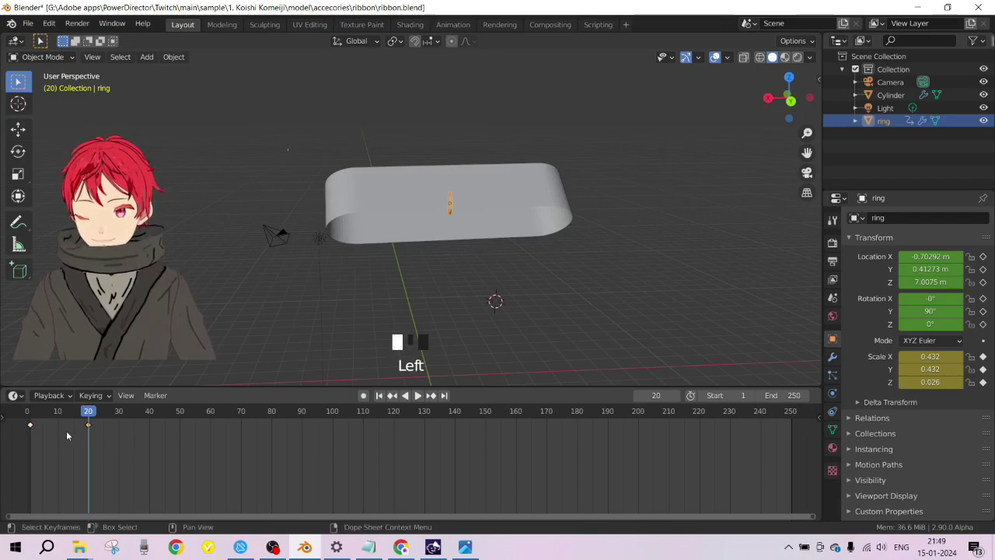
left_click_drag(96, 422, 74, 445)
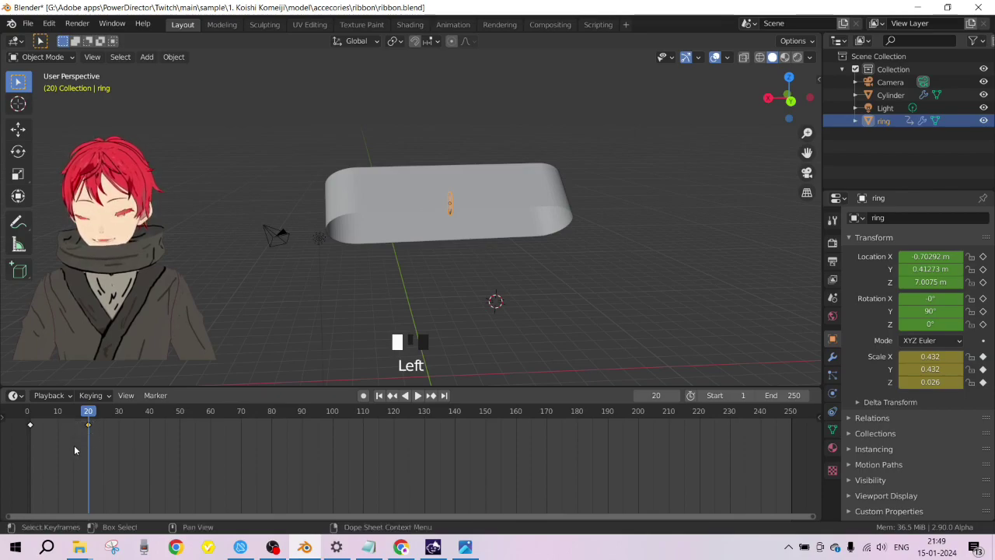
key("shift+d")
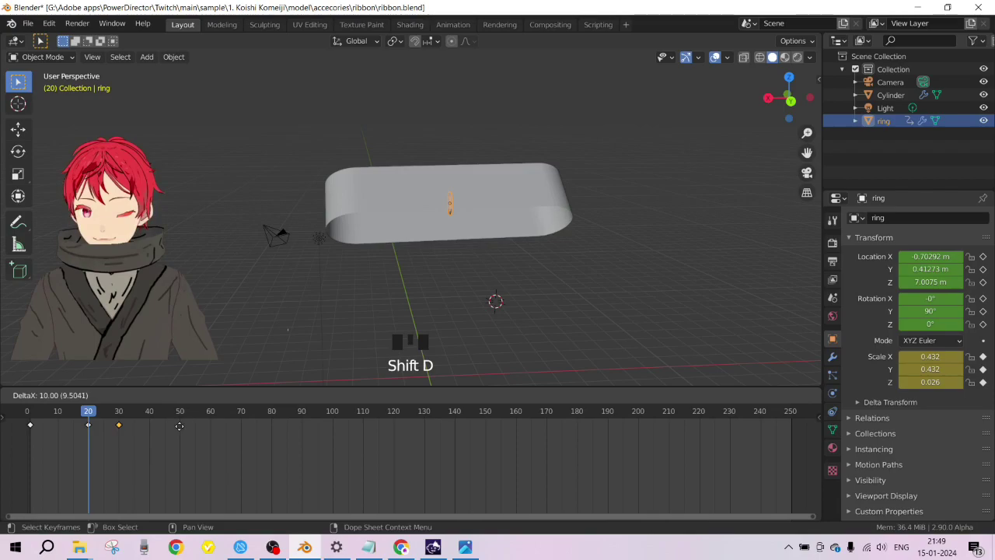
left_click(180, 427)
Step: At frame 40, lower the ring along the Z axis to about 4.5 m and insert a Location keyframe
left_click_drag(91, 416, 150, 416)
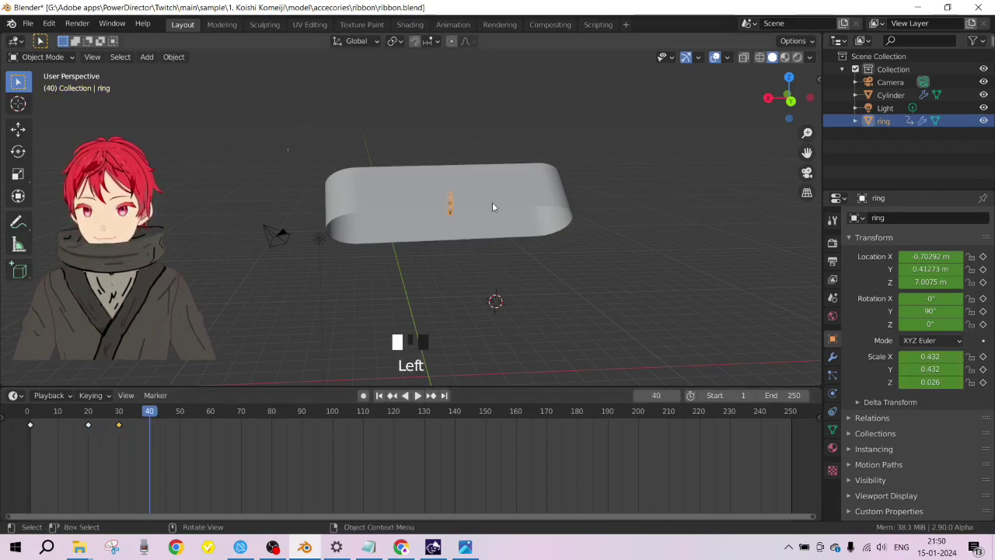
key("g")
key("z")
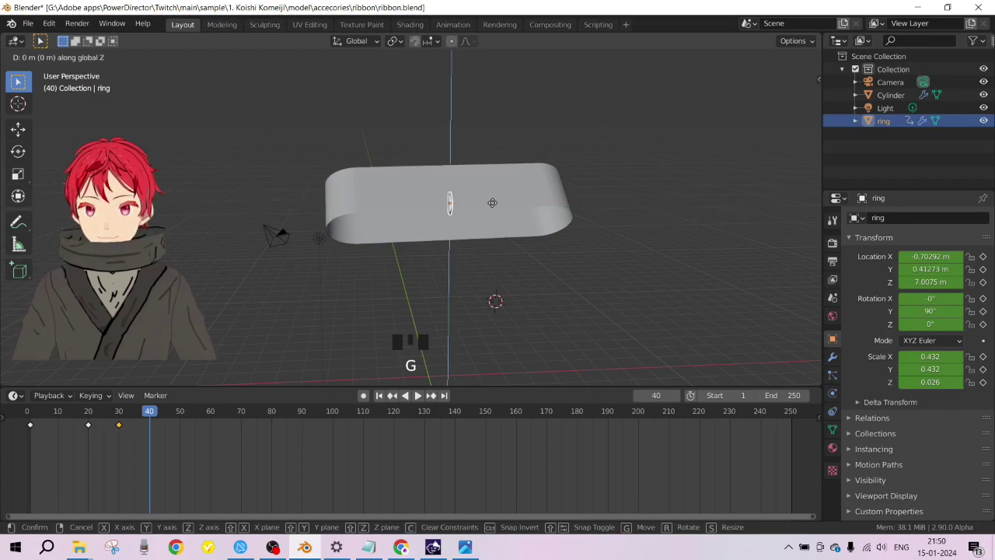
left_click(495, 269)
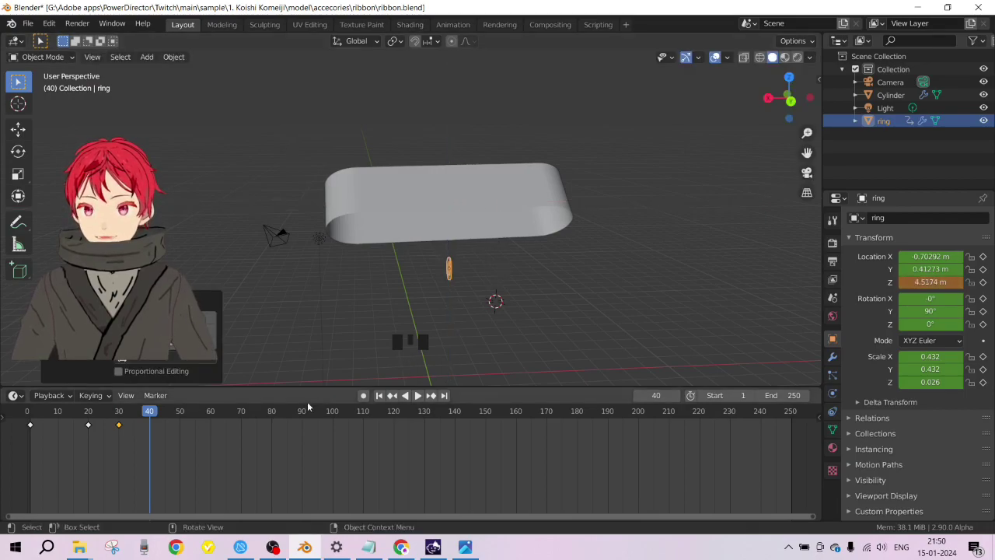
middle_click_drag(544, 248, 451, 243)
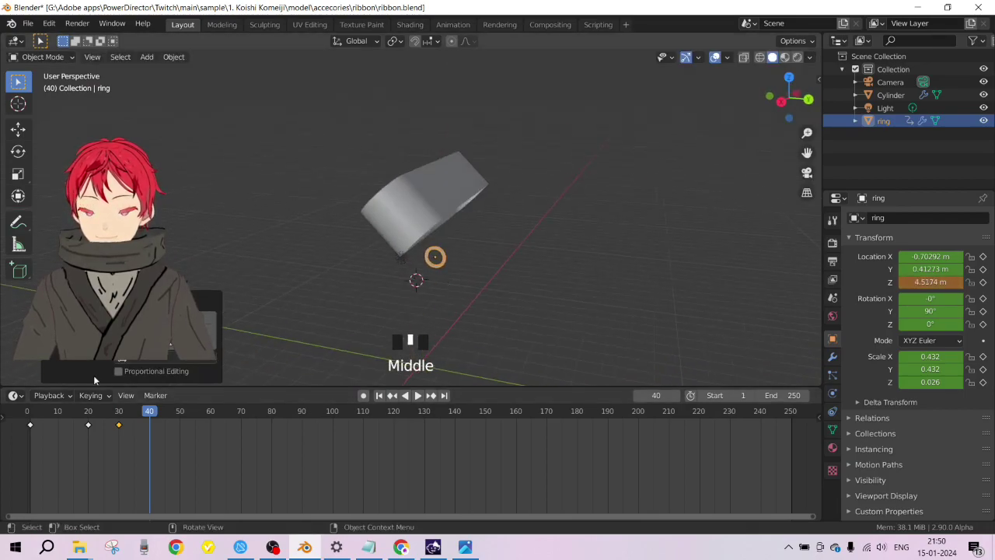
key("i")
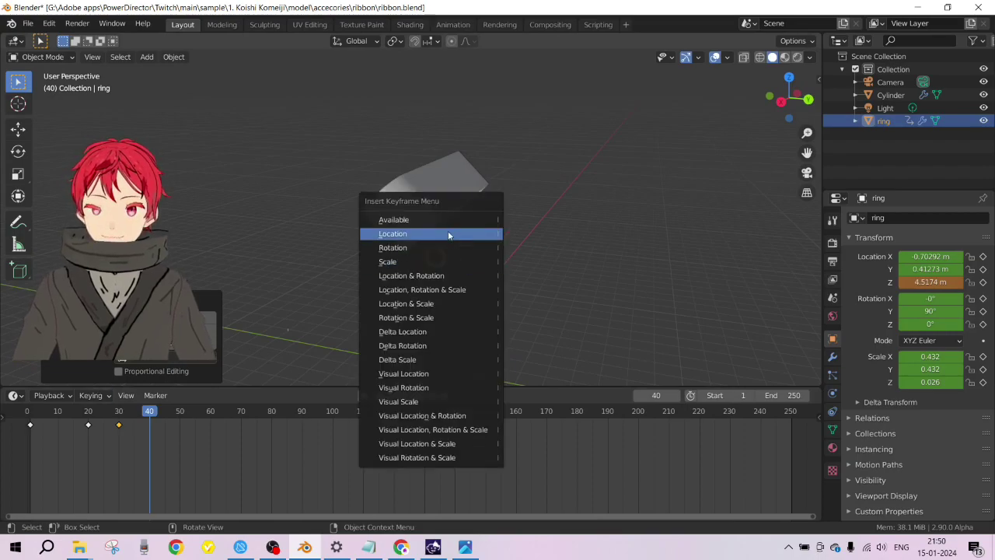
left_click(448, 234)
Step: Scrub the timeline between frames 29 and 39 and examine how the band's cloth deforms around the shrinking, descending ring
middle_click_drag(443, 235, 368, 282)
scroll(384, 283, "down", 5)
left_click_drag(149, 416, 129, 418)
middle_click_drag(412, 272, 379, 292)
scroll(441, 225, "up", 9)
middle_click_drag(441, 224, 531, 172)
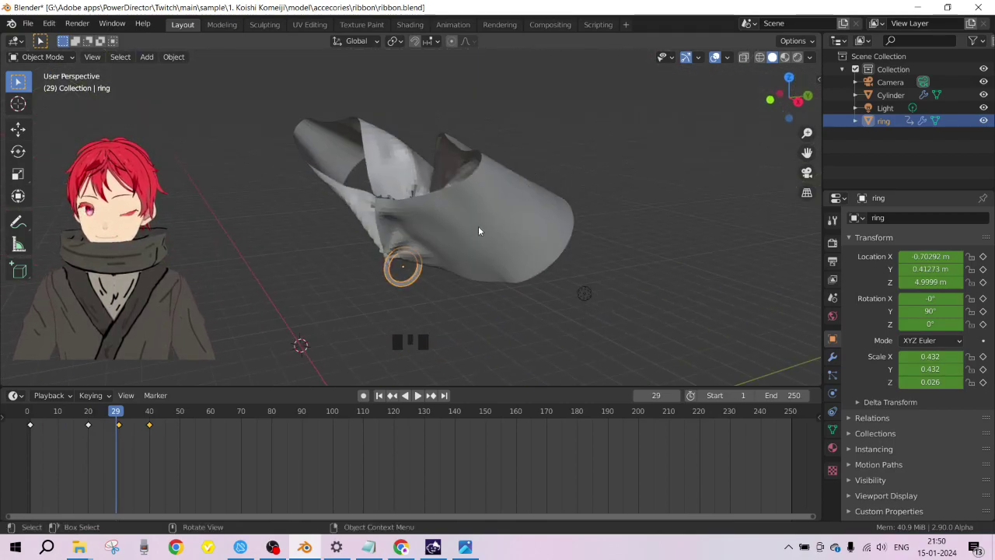
left_click_drag(121, 411, 146, 410)
middle_click_drag(410, 222, 414, 246)
scroll(415, 246, "up", 2)
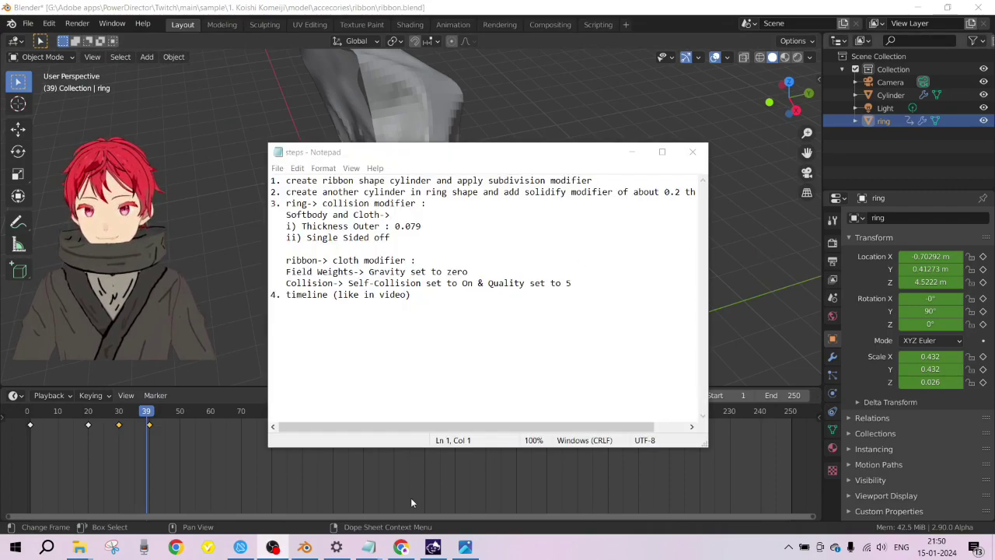
Step: Switch to Notepad, close the video description file, review the collision and subdivision notes in the steps file, and return to Blender
mouse_move(371, 549)
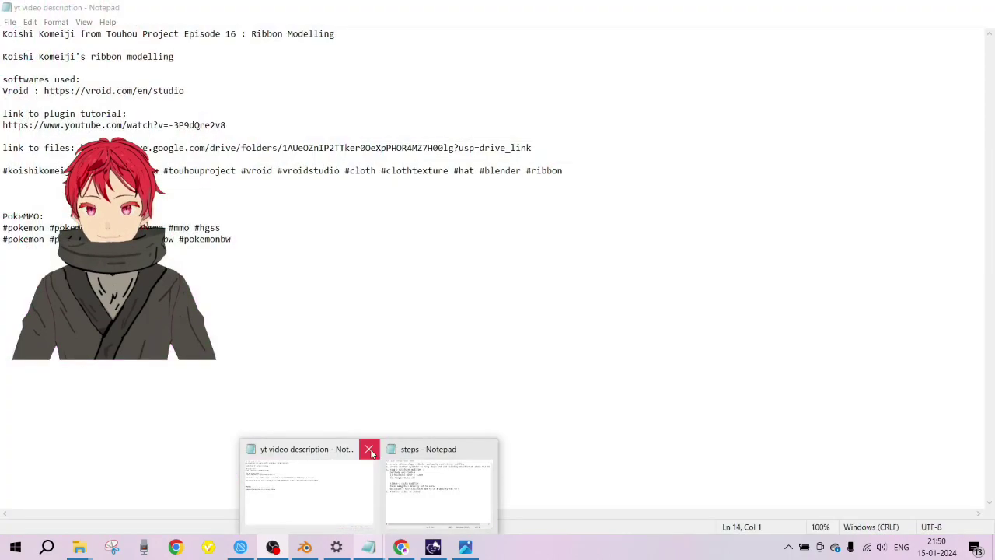
left_click(370, 449)
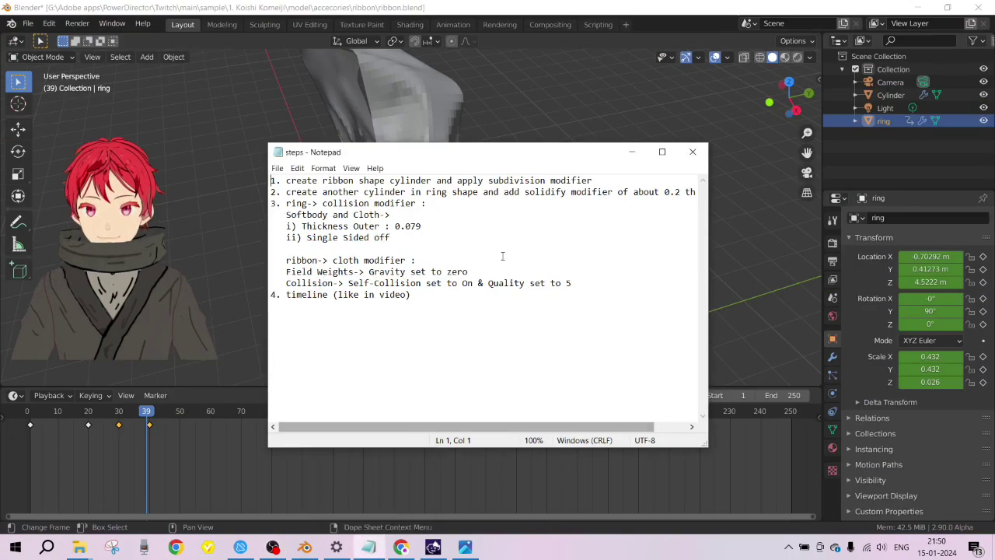
left_click_drag(518, 153, 398, 99)
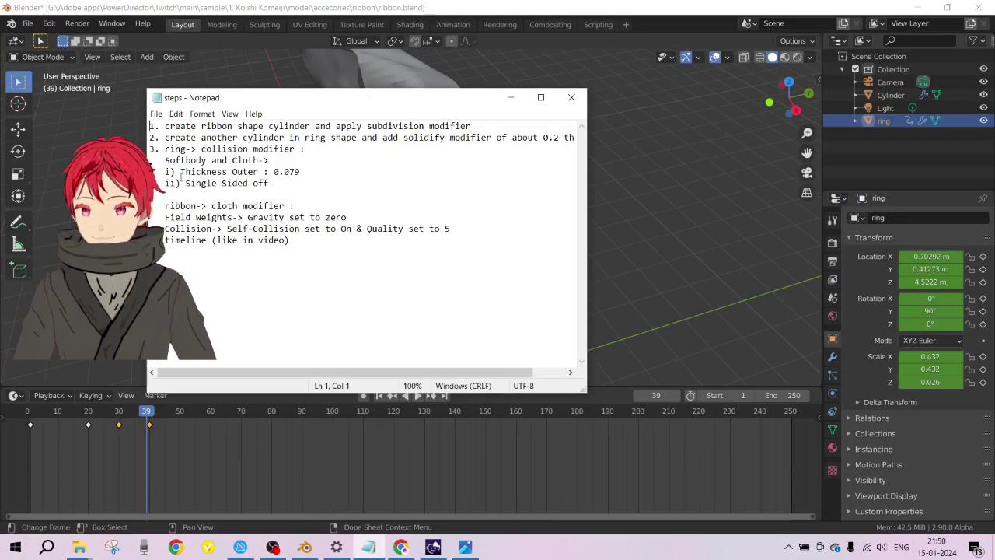
left_click_drag(180, 174, 272, 184)
left_click(275, 185)
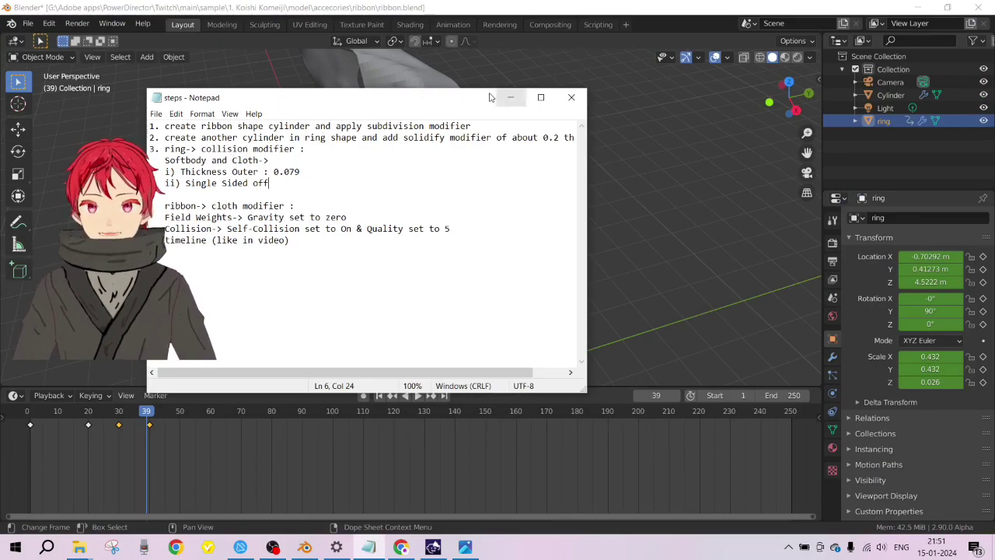
left_click_drag(336, 126, 496, 113)
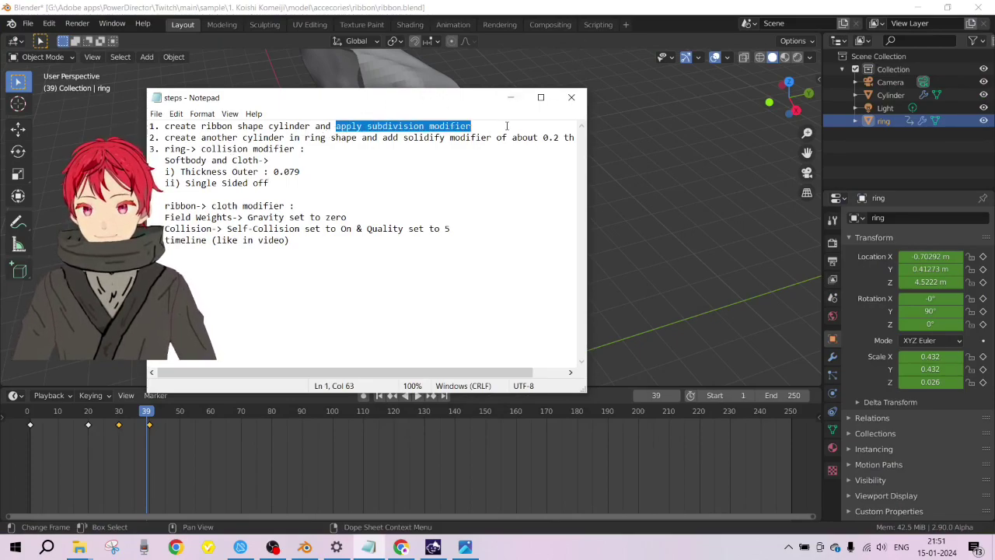
left_click(506, 126)
left_click(690, 25)
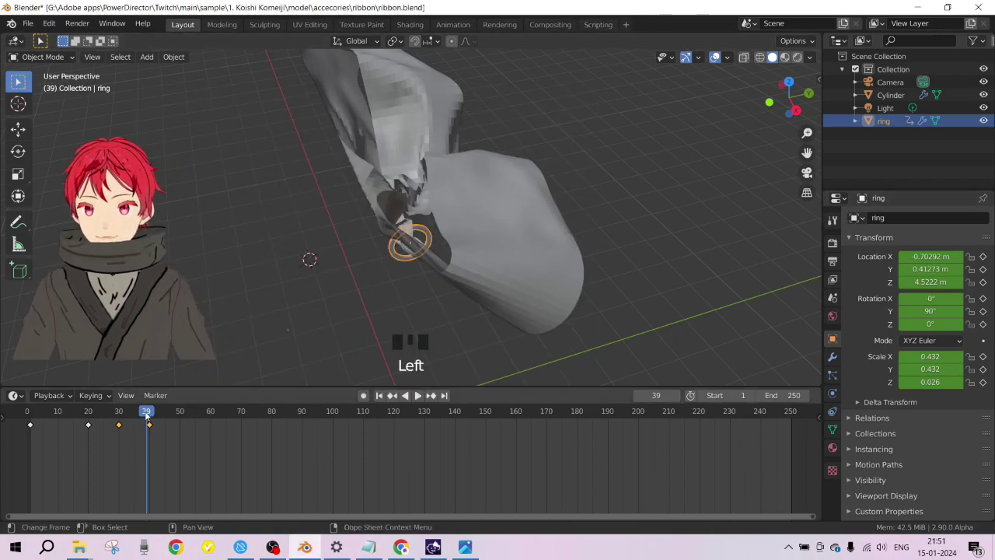
Step: Go back to frame 1, select the ribbon band and check its modifier stack
left_click_drag(146, 412, 30, 412)
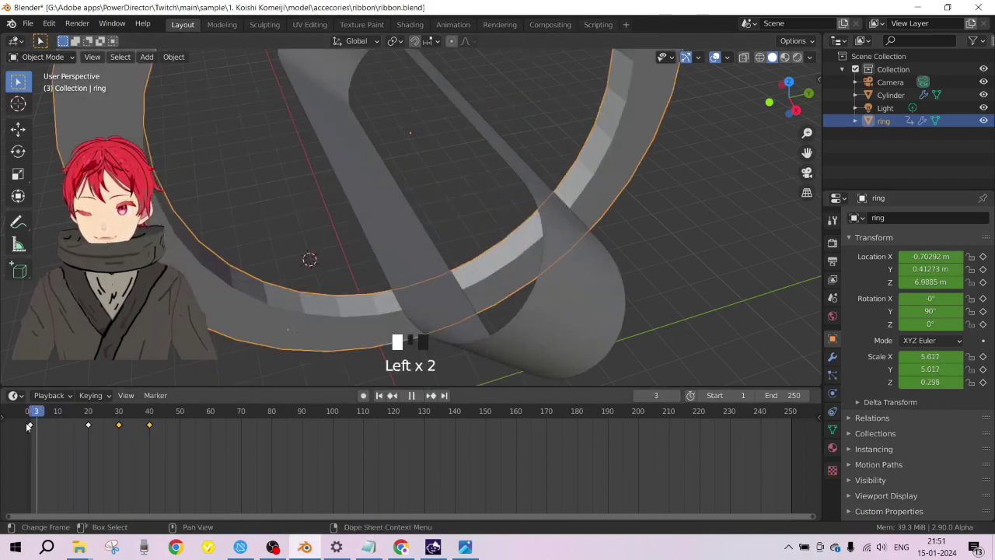
left_click(622, 317)
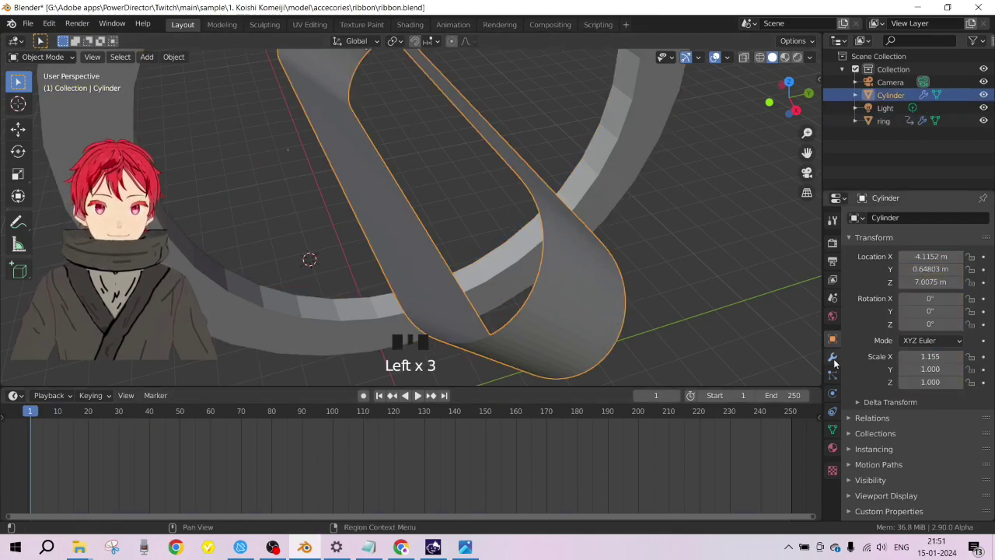
left_click(833, 356)
left_click_drag(955, 240, 937, 258)
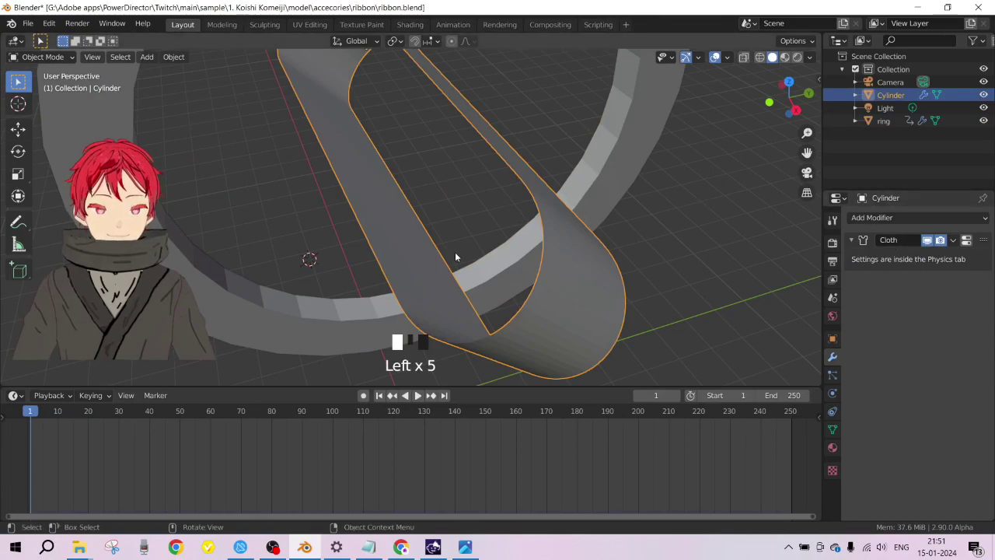
Step: Scrub the simulation out to frame 50 and back to frame 21, examining the band's pinched bow shape from several angles
scroll(454, 252, "down", 3)
middle_click_drag(455, 252, 468, 299)
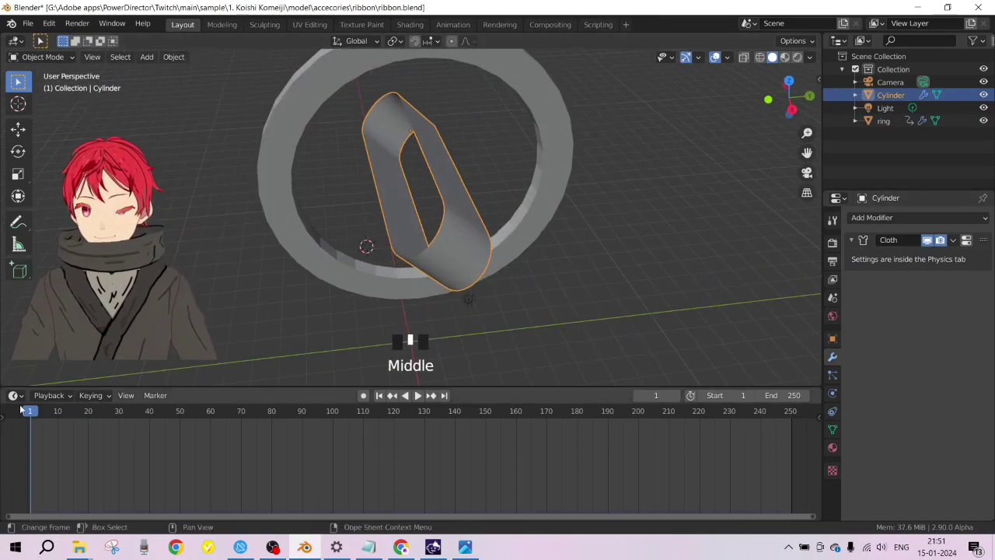
left_click_drag(35, 413, 180, 413)
middle_click_drag(326, 256, 350, 233)
scroll(367, 274, "up", 4)
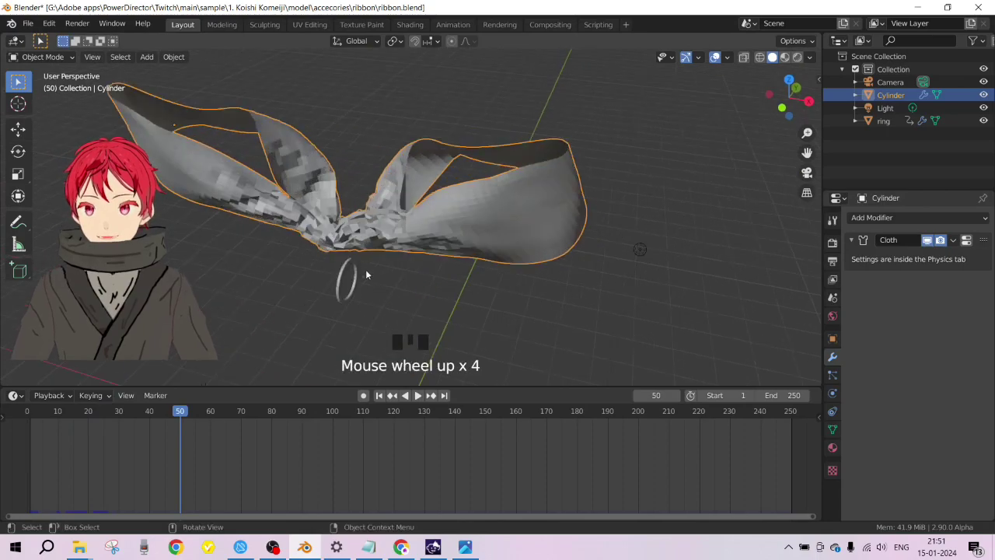
left_click(177, 418)
left_click_drag(143, 420, 92, 398)
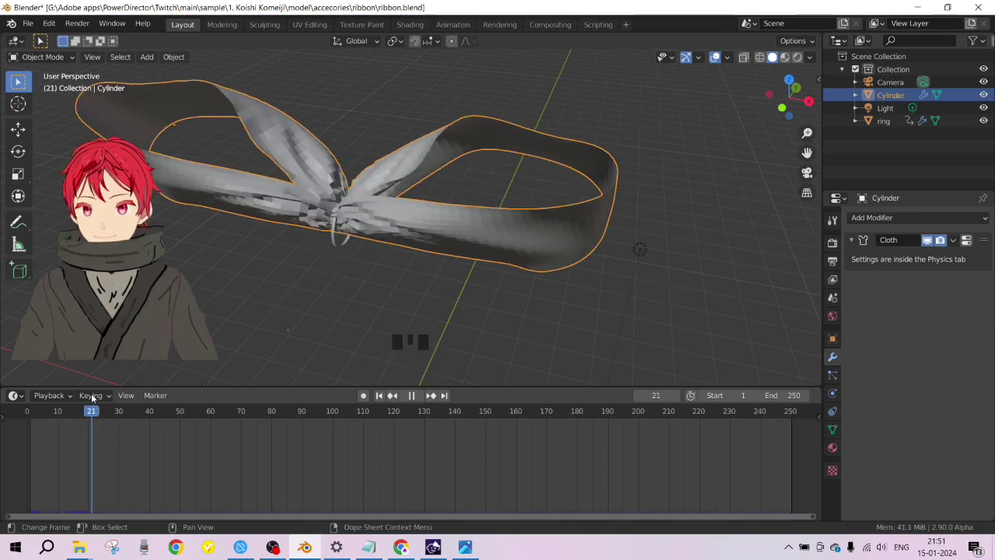
middle_click_drag(388, 257, 488, 159)
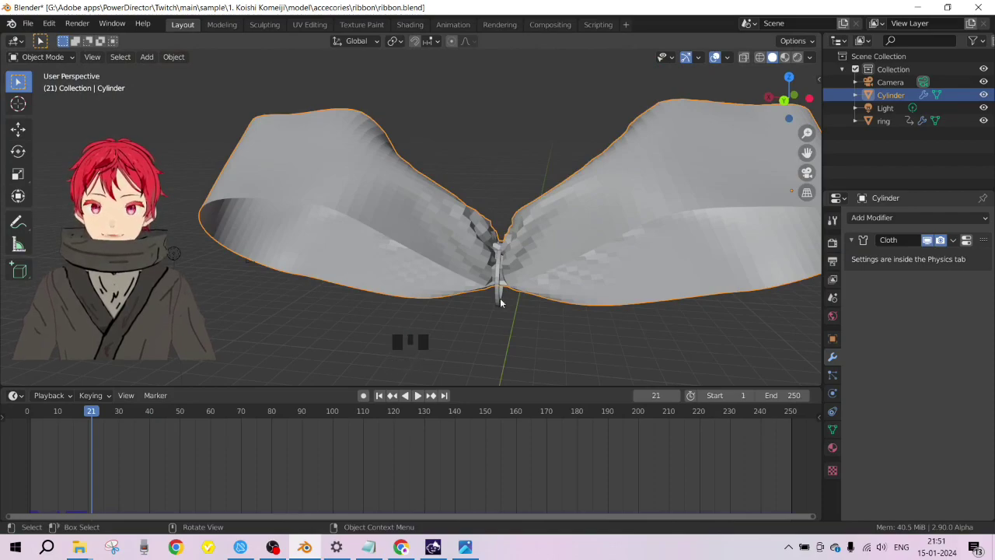
Step: Select the ring, run the simulation to frame 27 and back to frame 20, and examine how it grips the band
mouse_move(505, 304)
middle_mouse_down()
mouse_move(490, 307)
mouse_move(505, 298)
middle_mouse_up()
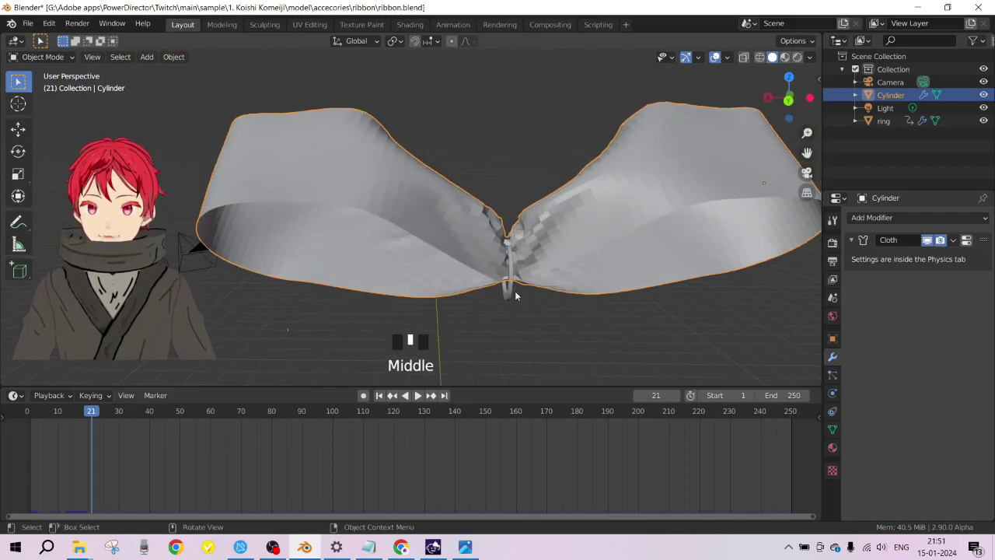
left_click(506, 296)
mouse_move(96, 413)
left_mouse_down()
mouse_move(240, 417)
mouse_move(216, 425)
mouse_move(104, 415)
left_mouse_up()
key("space")
middle_click_drag(482, 311, 459, 314)
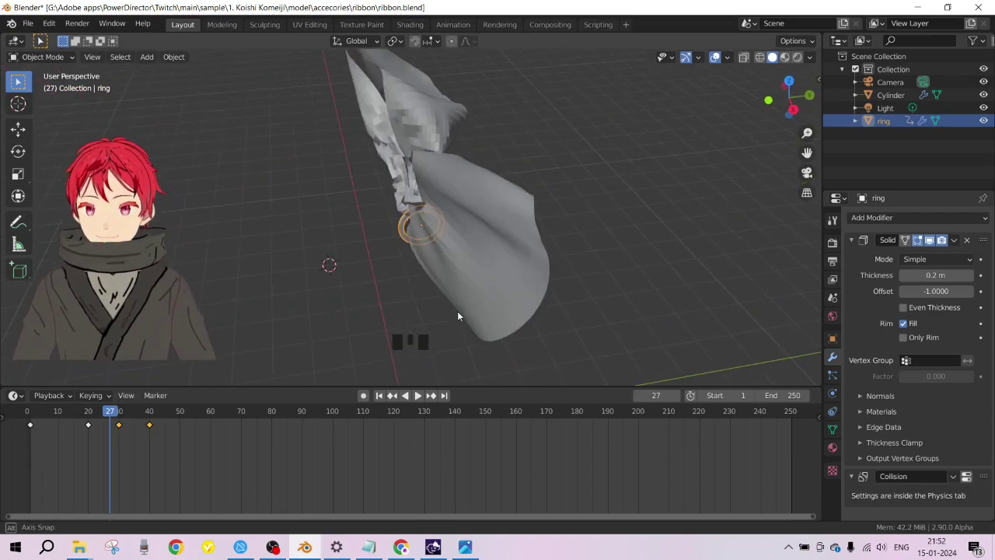
left_click(107, 415)
left_click_drag(107, 415, 100, 414)
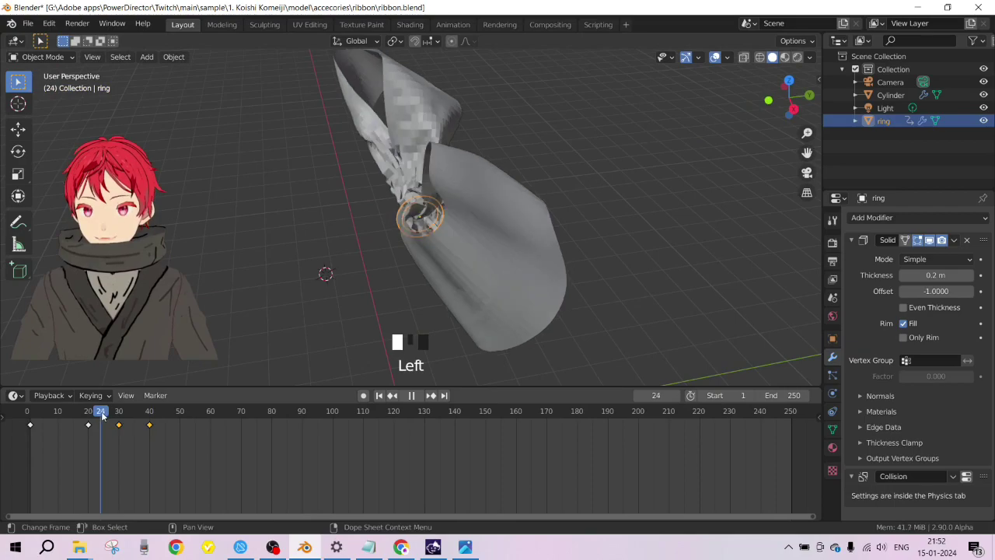
middle_click_drag(227, 313, 420, 243)
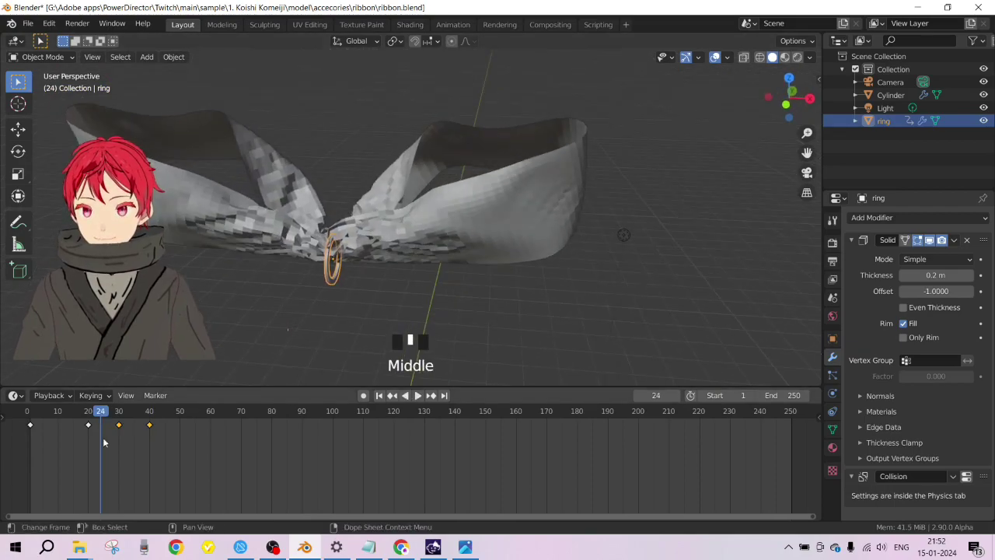
mouse_move(100, 410)
left_mouse_down()
mouse_move(77, 420)
mouse_move(89, 421)
left_mouse_up()
middle_click_drag(419, 280, 313, 210)
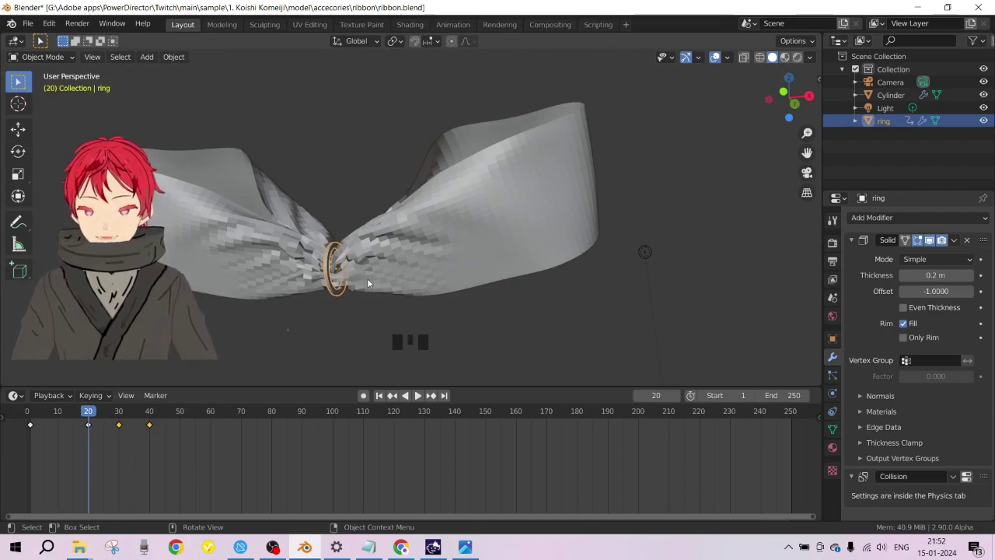
Step: Switch to Photos to study the hat bow in KoishiSmile.jpg, then return to Blender and compare the simulated bow from several angles
left_click(464, 546)
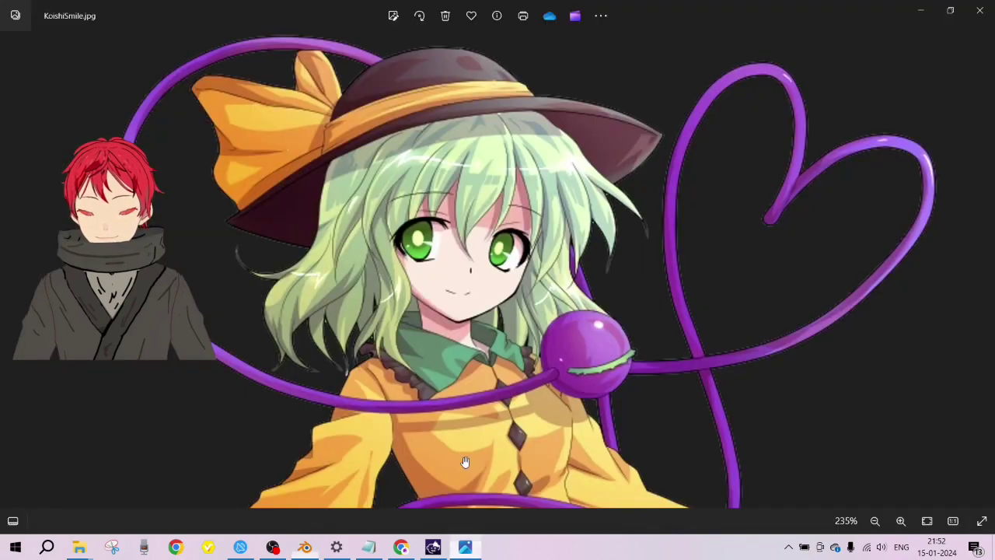
scroll(288, 123, "up", 3)
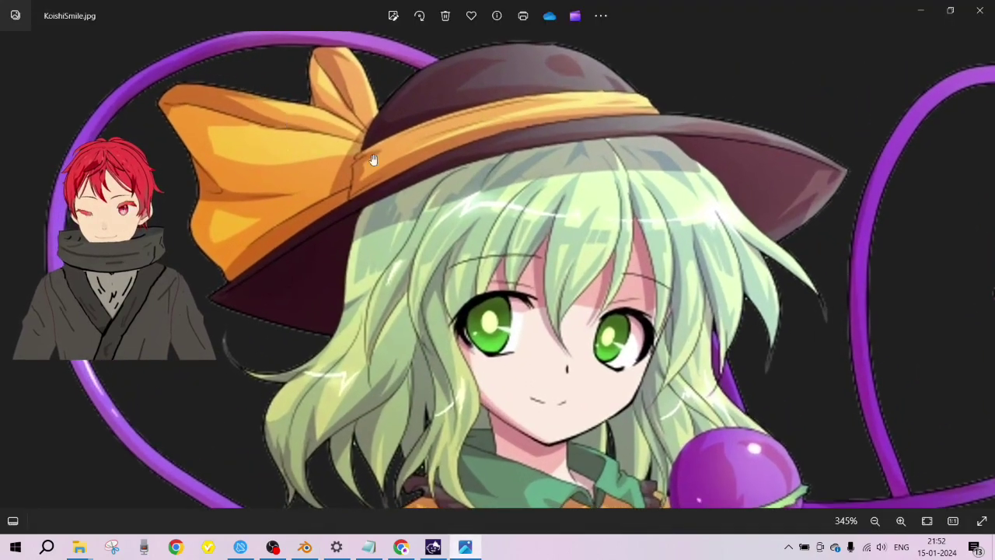
left_click(920, 10)
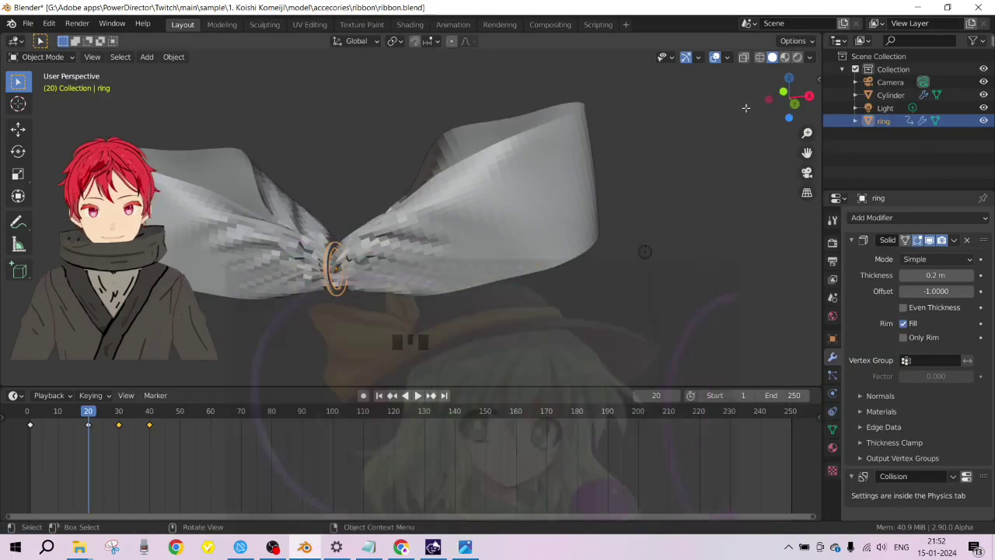
scroll(314, 275, "up", 2)
mouse_move(273, 316)
middle_mouse_down()
mouse_move(310, 297)
mouse_move(303, 267)
mouse_move(287, 313)
middle_mouse_up()
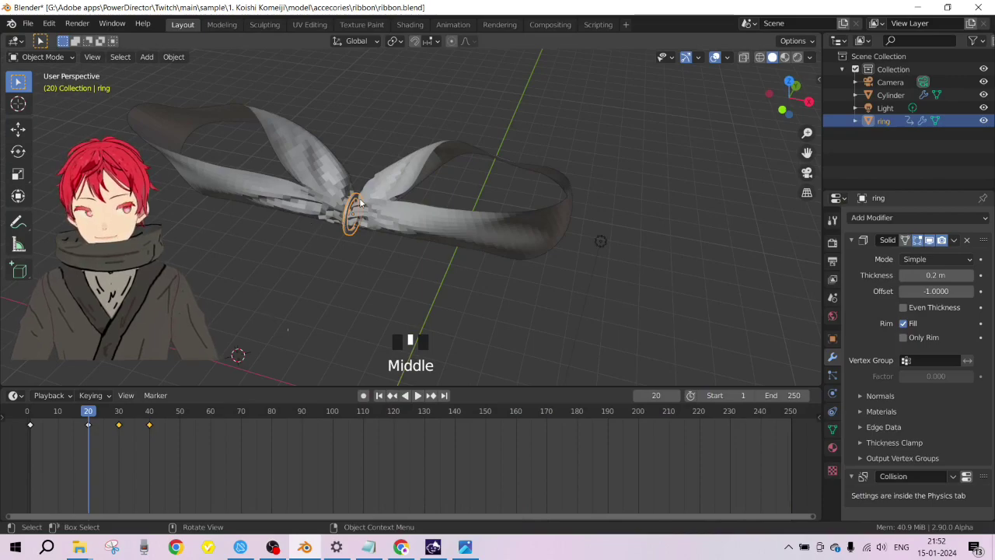
middle_click_drag(414, 185, 552, 169)
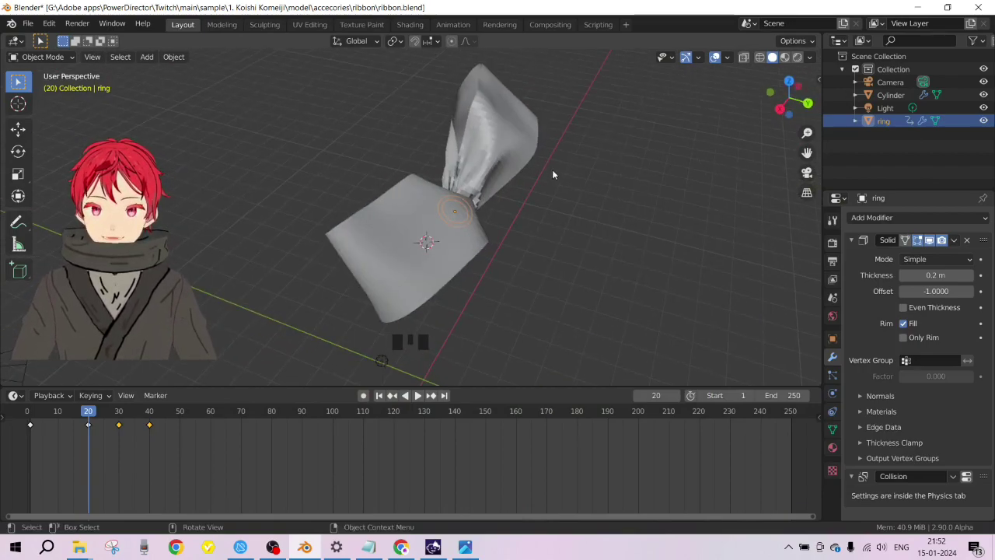
Step: Select the ribbon band and examine its bow shape around frames 20 and 21 from different angles
left_click(423, 237)
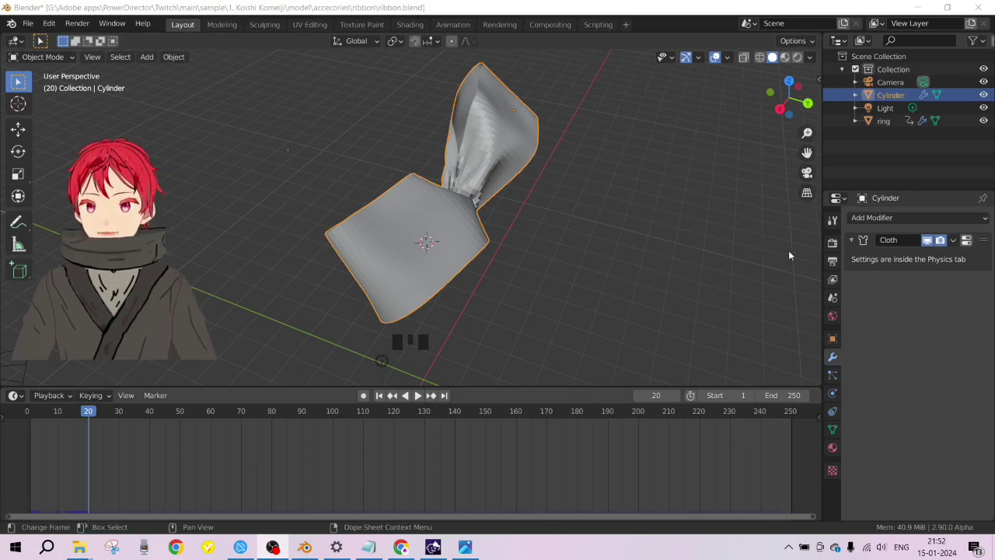
left_click(699, 23)
middle_click_drag(368, 225, 295, 257)
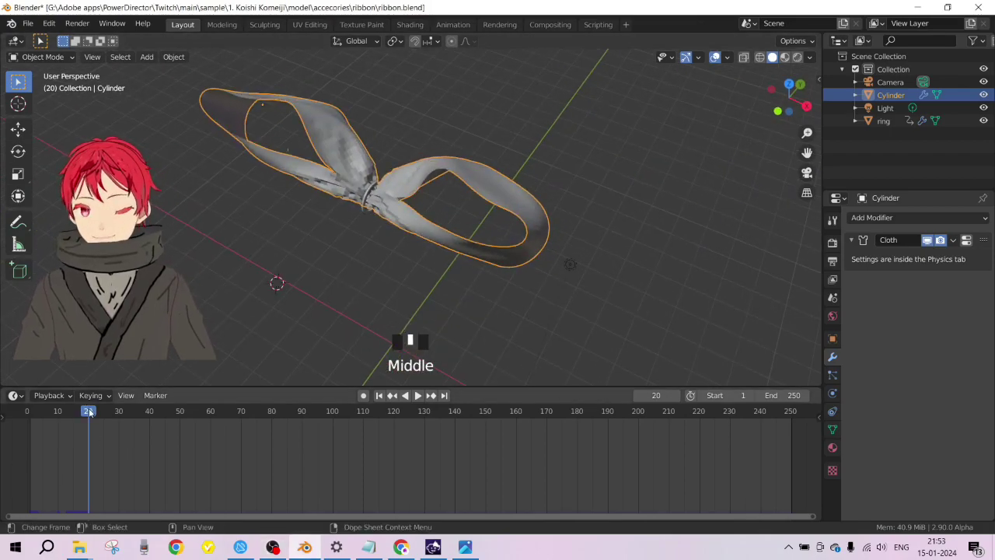
left_click_drag(89, 413, 90, 415)
middle_click_drag(268, 256, 273, 223)
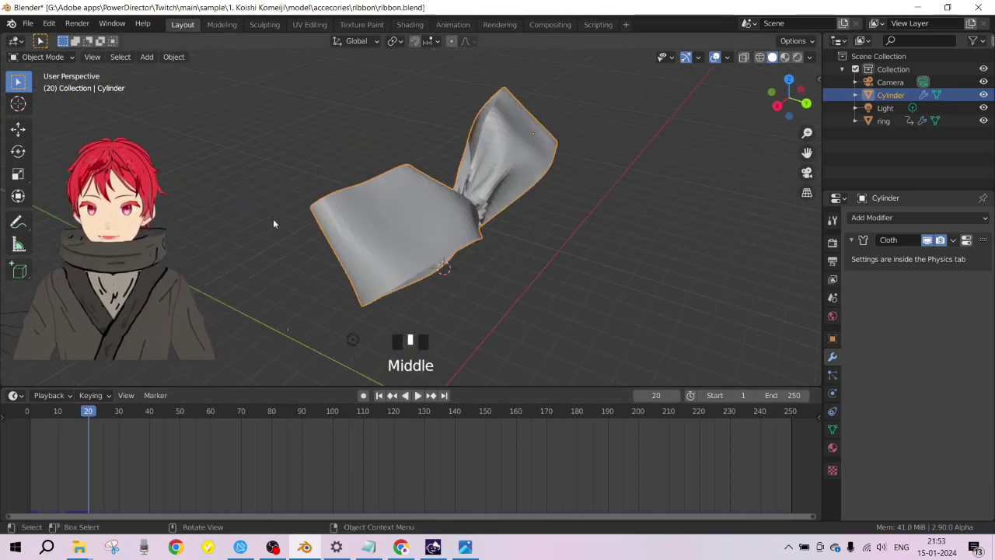
left_click(92, 413)
middle_click_drag(315, 290, 401, 278)
middle_click_drag(198, 340, 210, 285)
left_click_drag(109, 419, 93, 450)
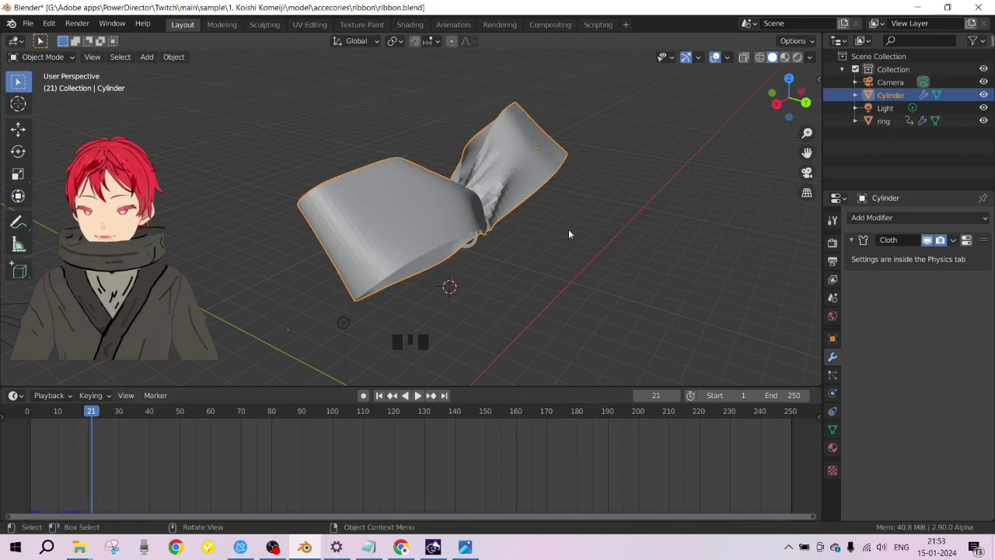
Step: Try deleting the ring's keyframe at frame 40, check the simulation at frame 30, and undo the deletion
left_click(471, 243)
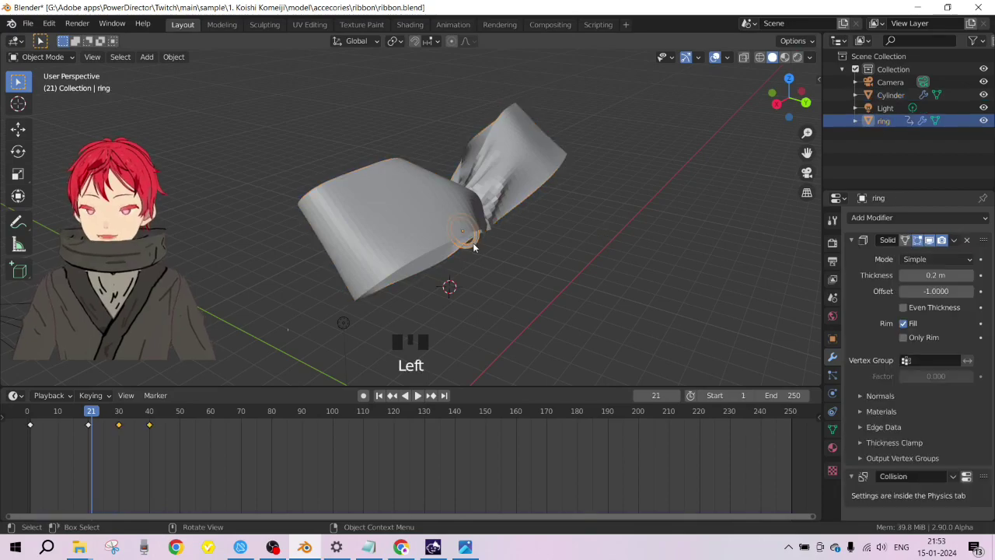
left_click(157, 429)
key("Delete")
left_click(143, 448)
left_click_drag(92, 416, 119, 417)
middle_click_drag(373, 293, 492, 285)
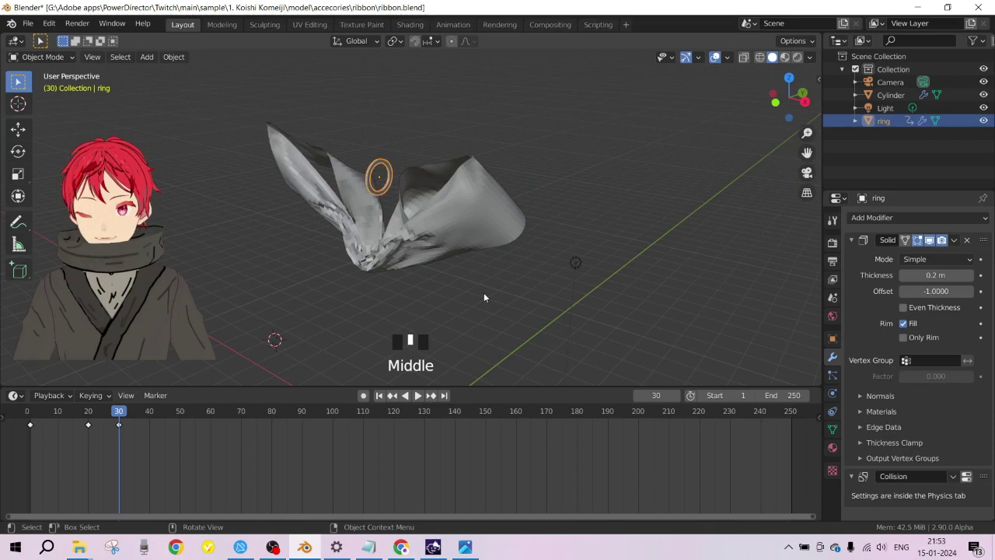
key("ctrl+z")
key("ctrl+z")
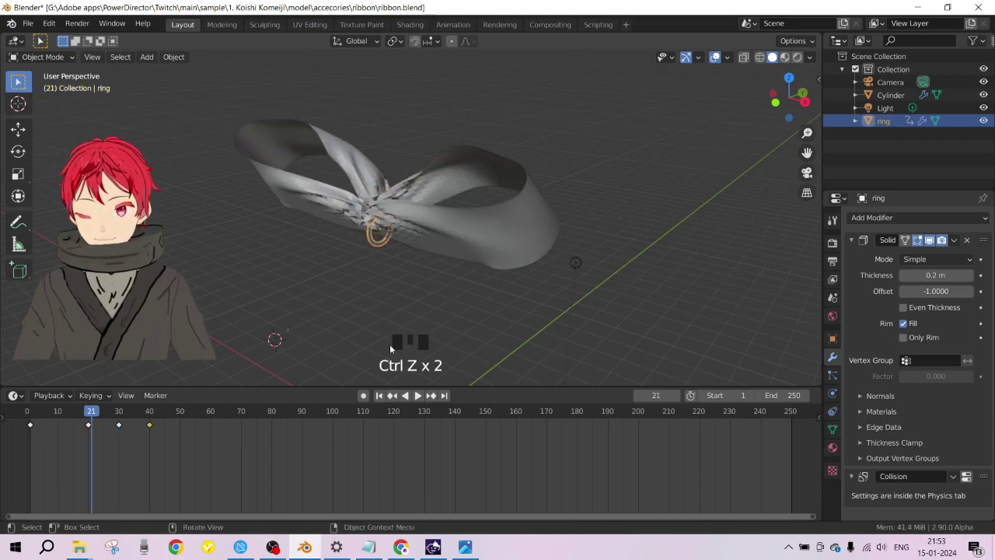
Step: Scrub the simulation to frame 34, replay it from frame 17, and examine the pinched bow from several angles back at frame 20
left_click_drag(92, 414, 133, 418)
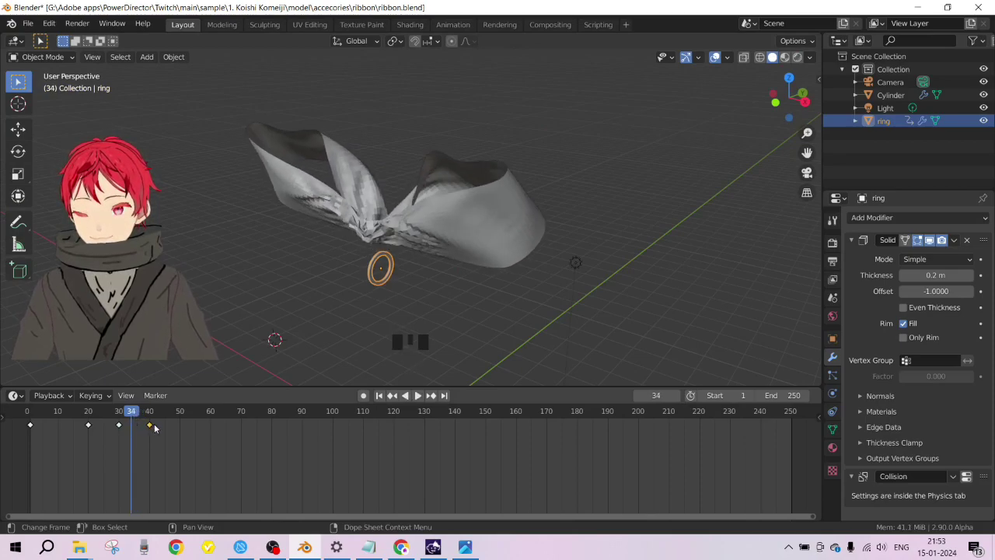
left_click_drag(133, 413, 81, 413)
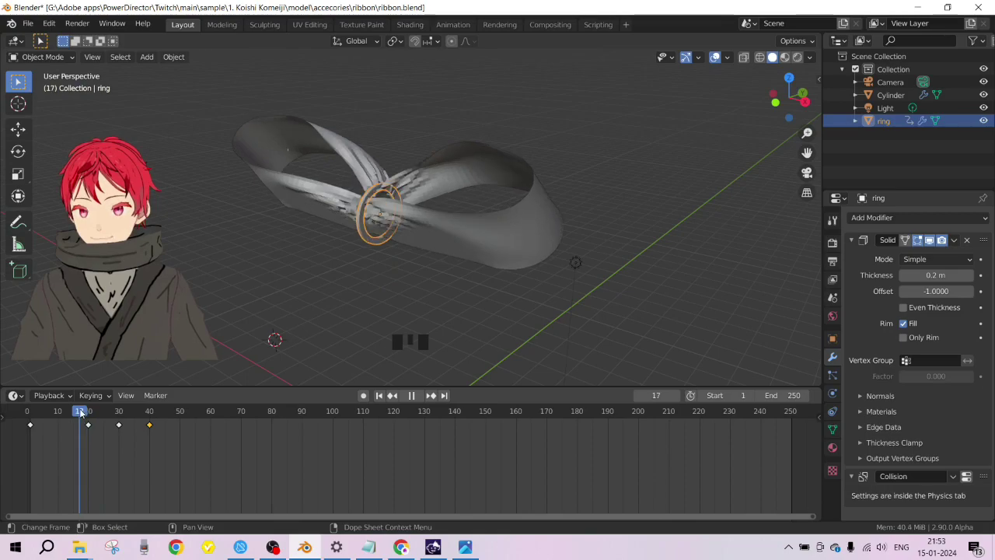
key("space")
middle_click_drag(422, 263, 248, 266)
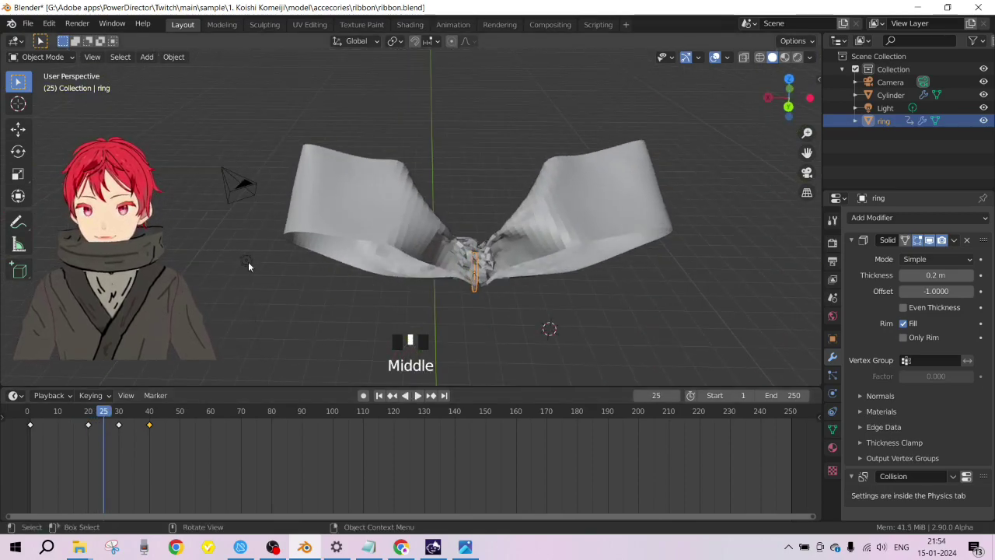
left_click(247, 259)
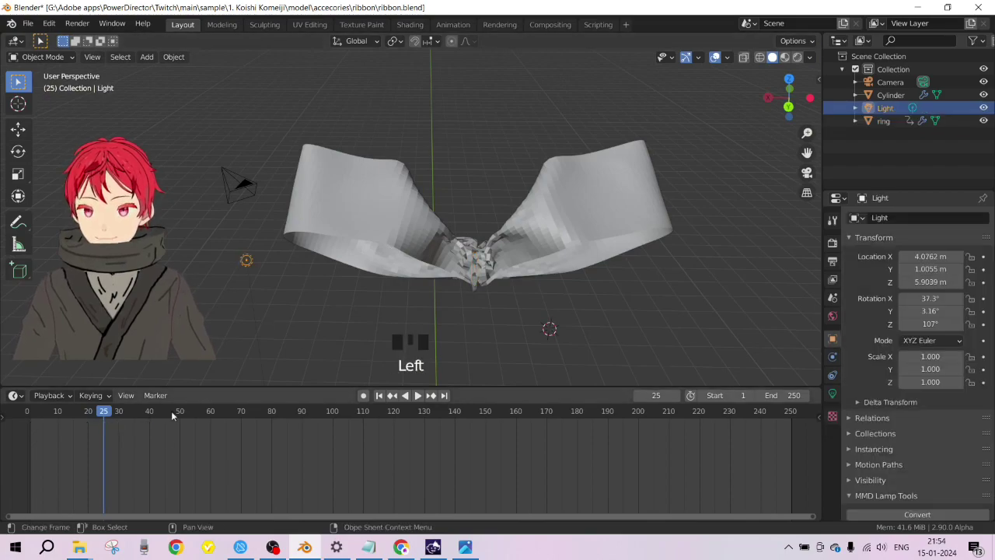
mouse_move(99, 413)
left_mouse_down()
mouse_move(29, 417)
mouse_move(88, 415)
left_mouse_up()
middle_click_drag(384, 304, 594, 298)
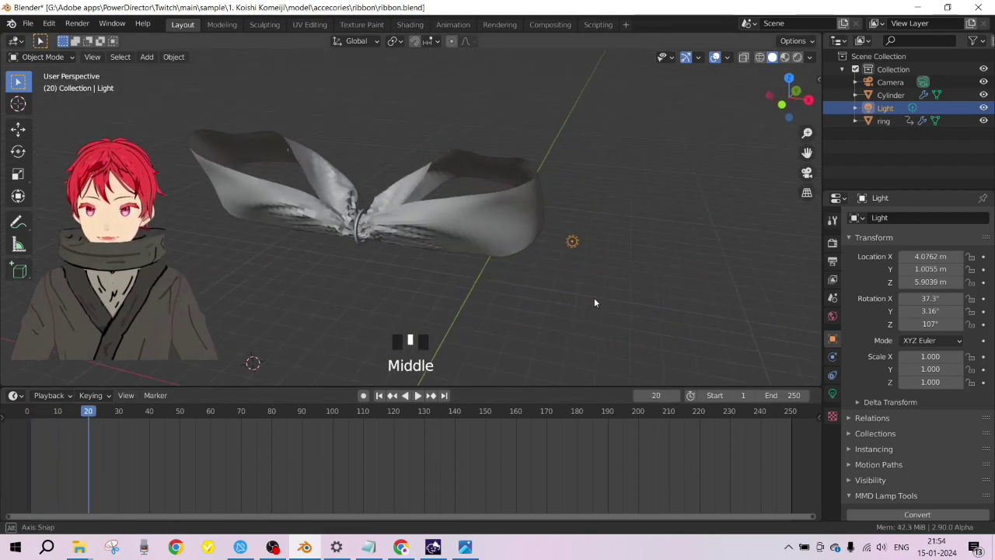
Step: Inspect the pinched centre closely, scrub from frame 20 to 38 and return to frame 20 to view the whole bow
scroll(350, 244, "up", 3)
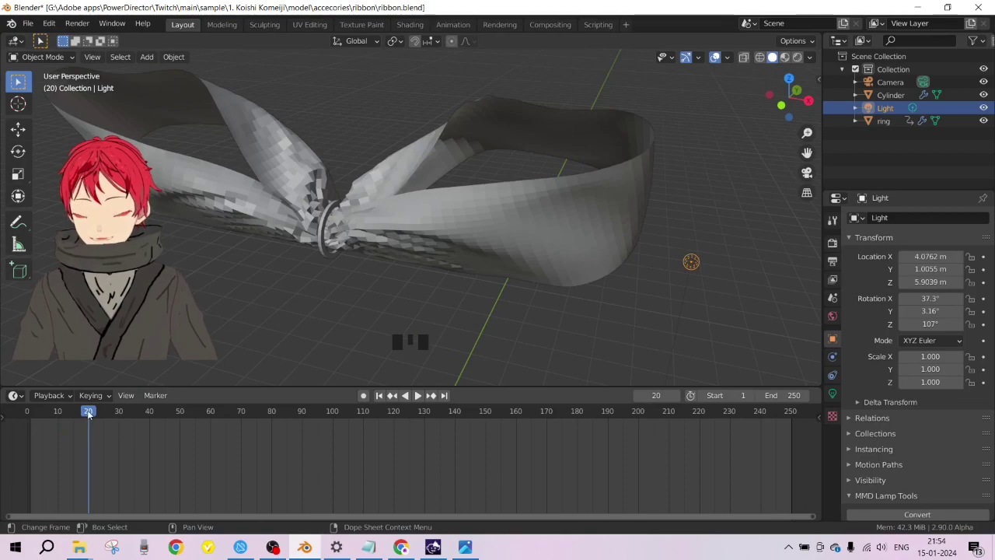
mouse_move(91, 414)
left_mouse_down()
mouse_move(138, 419)
mouse_move(93, 426)
left_mouse_up()
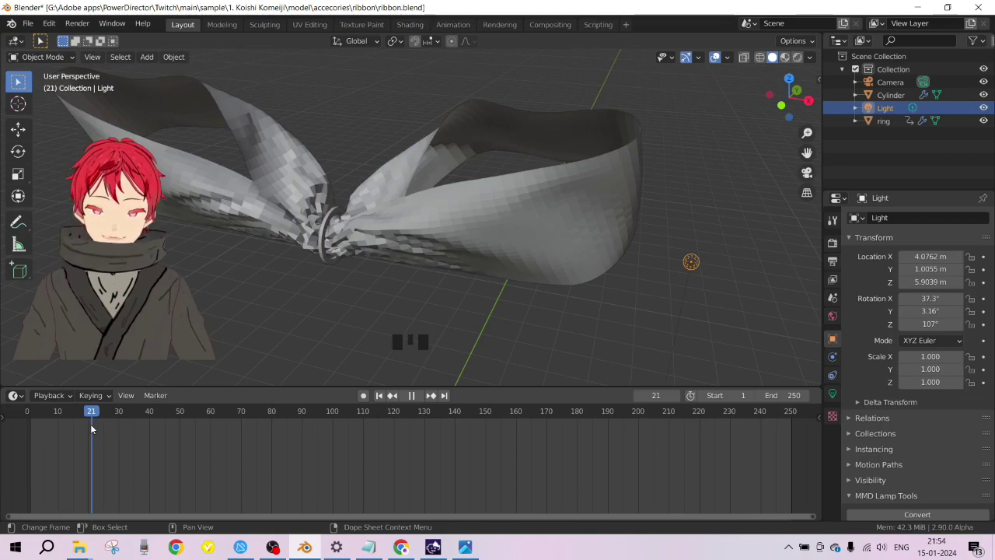
left_click_drag(97, 426, 144, 430)
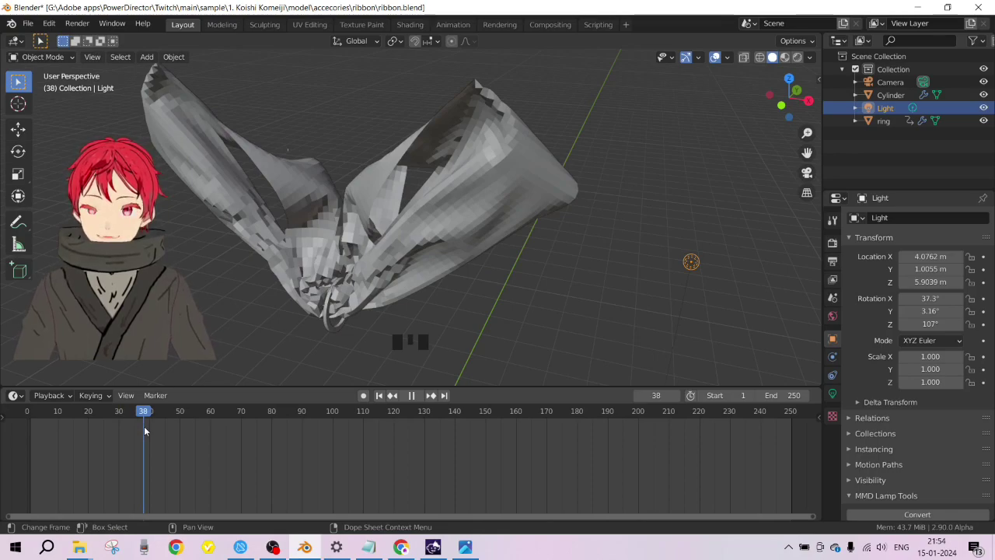
left_click_drag(144, 428, 89, 425)
middle_click_drag(179, 265, 194, 192)
scroll(484, 217, "down", 3)
middle_click_drag(485, 218, 423, 214)
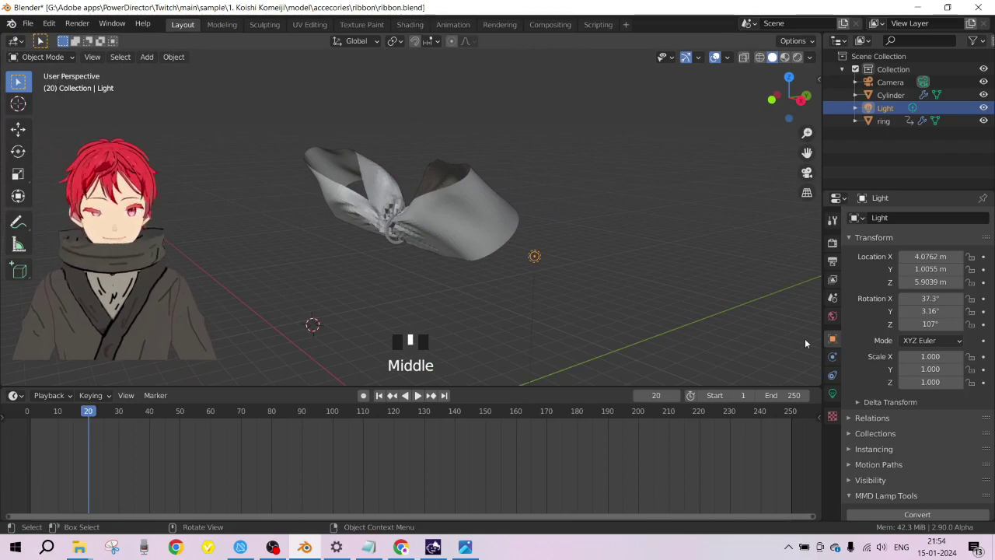
Step: Set the ribbon band's cloth cache simulation end to frame 20
left_click(458, 200)
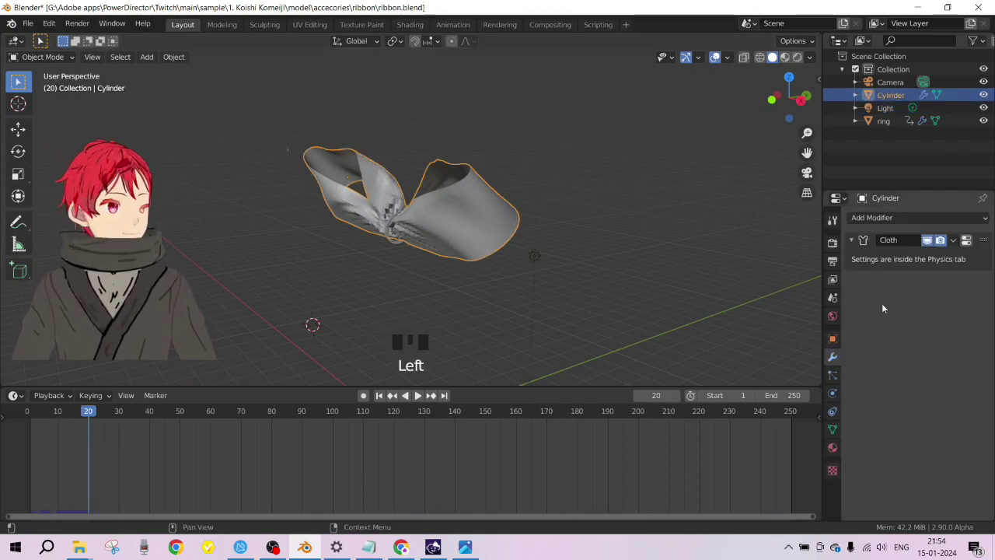
left_click(834, 395)
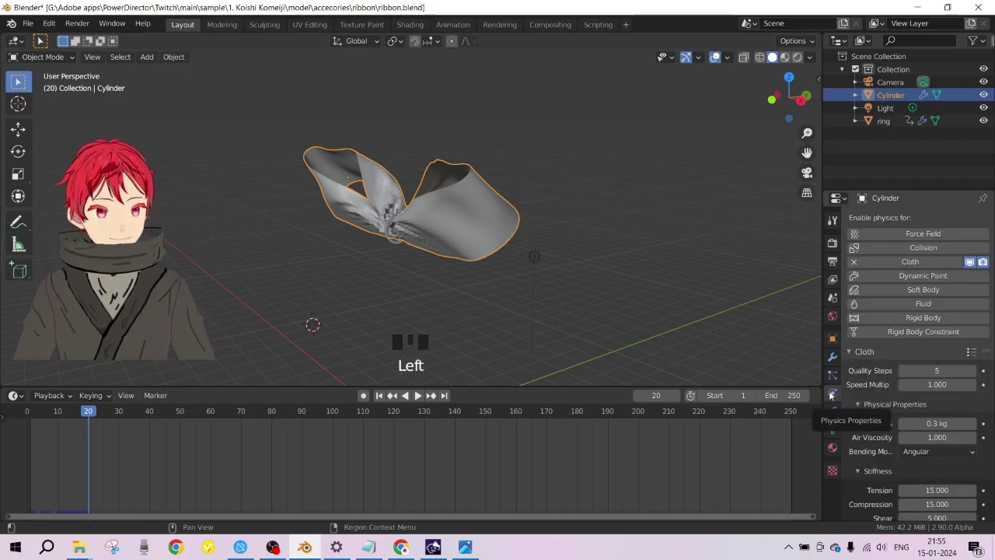
scroll(855, 410, "down", 20)
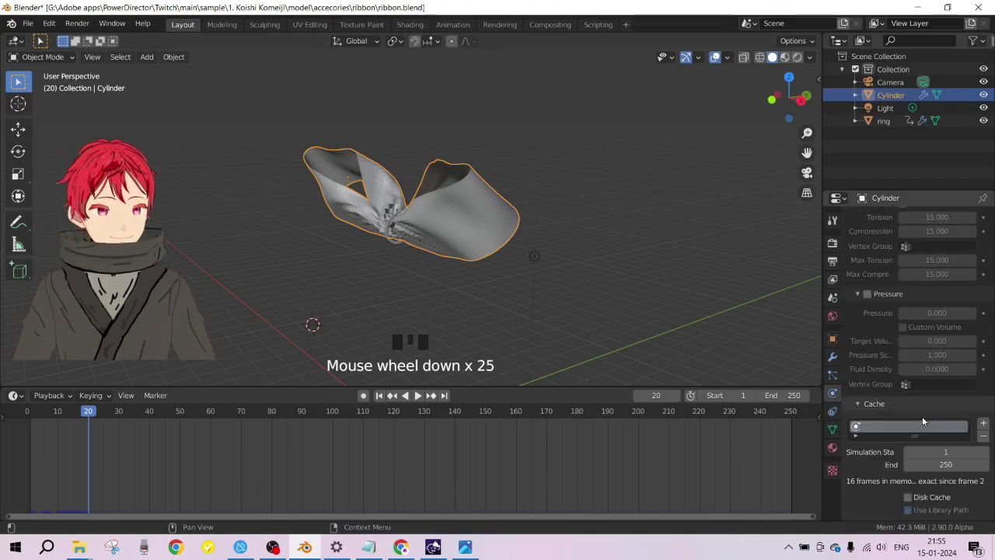
scroll(922, 421, "down", 5)
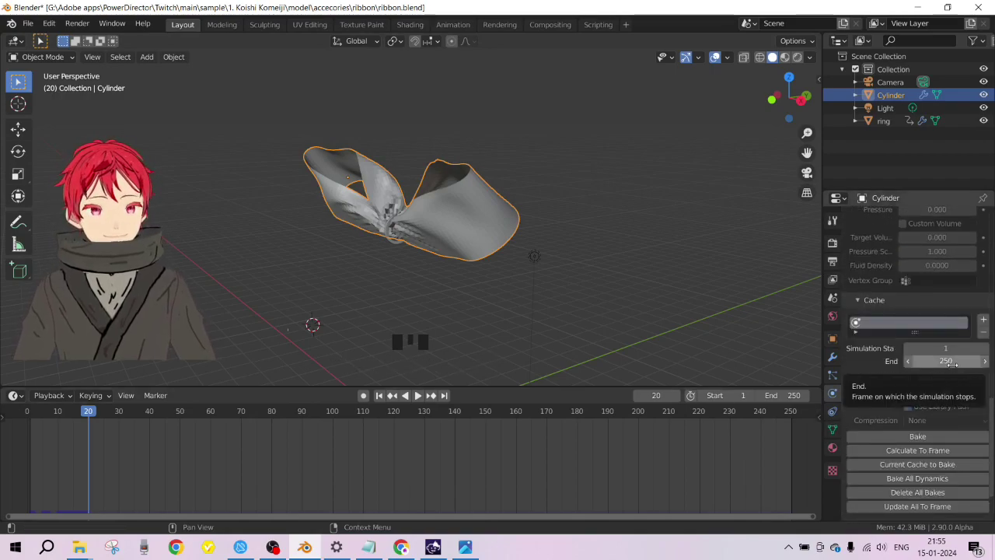
left_click(944, 362)
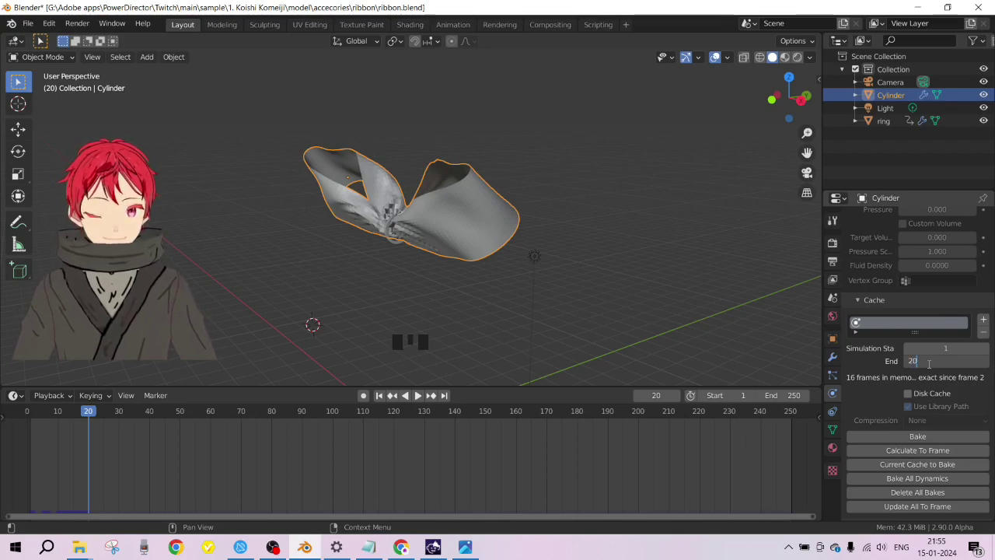
key("Return")
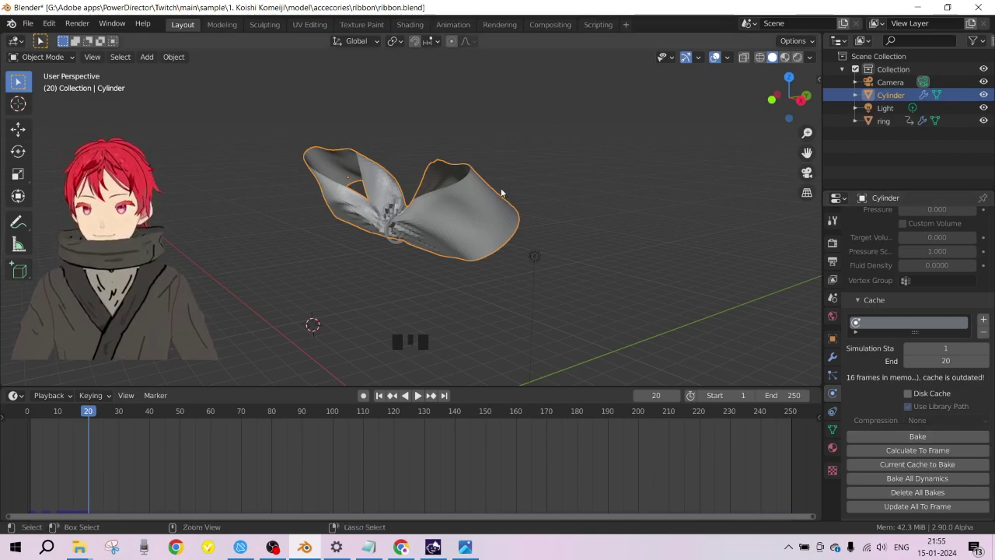
Step: Save the ribbon file and bake the band's cloth simulation
key("ctrl+s")
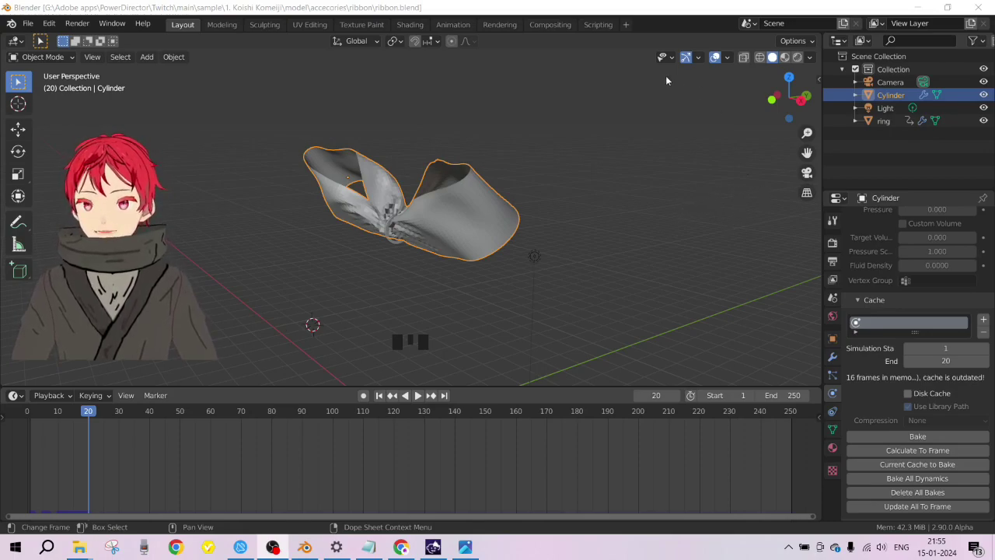
left_click(682, 27)
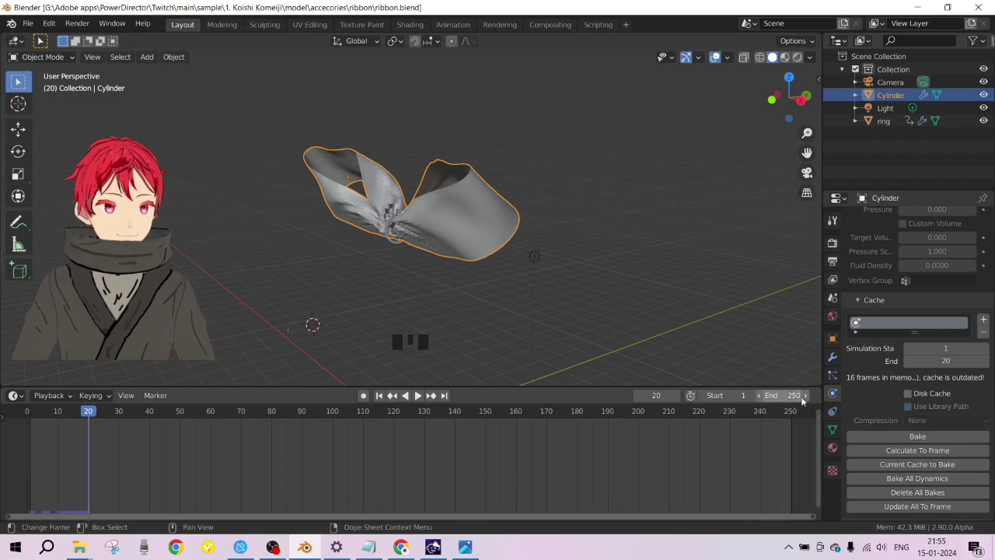
left_click(917, 436)
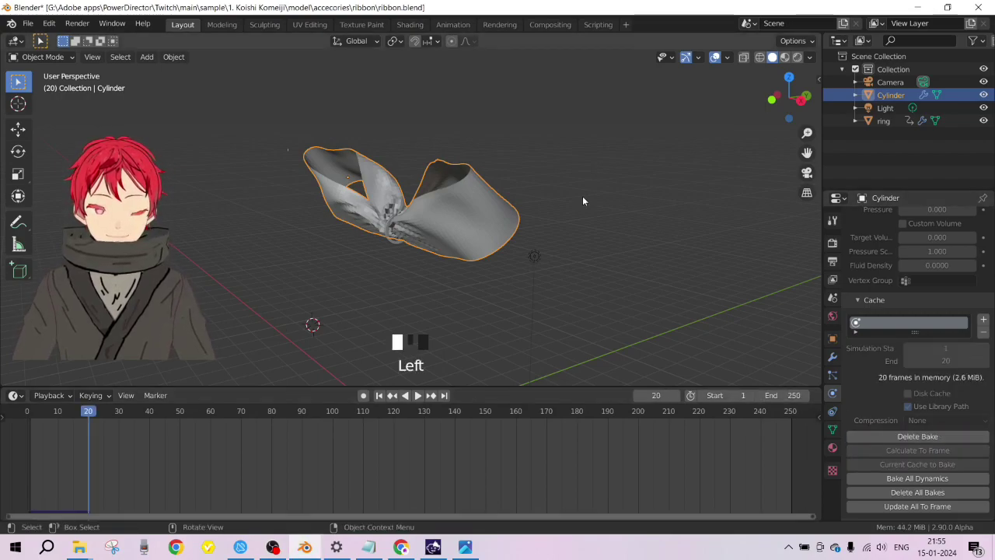
Step: Inspect the baked bow at frame 20 and apply the Cloth modifier to the ribbon band
middle_click_drag(583, 201, 436, 226)
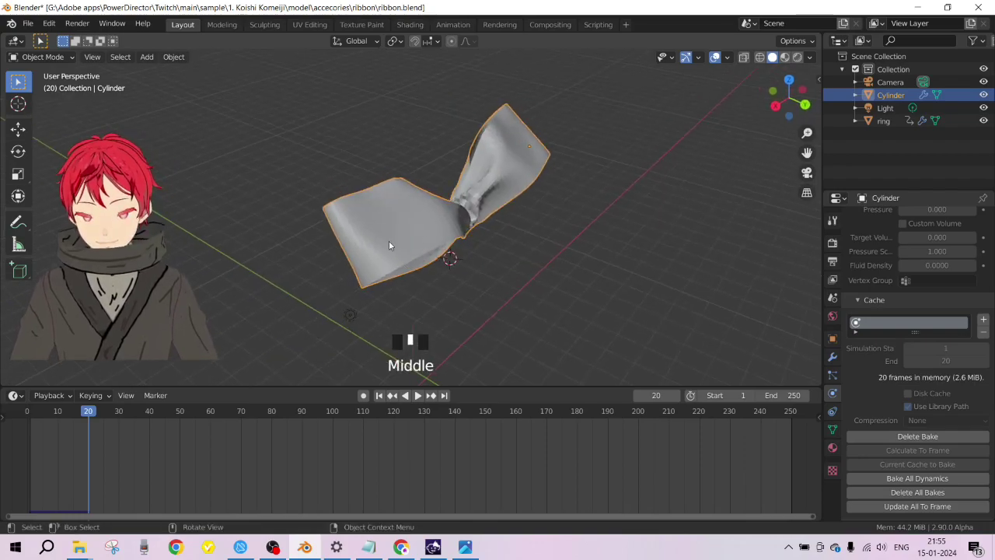
mouse_move(98, 416)
left_mouse_down()
mouse_move(49, 421)
mouse_move(88, 416)
left_mouse_up()
middle_click_drag(466, 283, 539, 286)
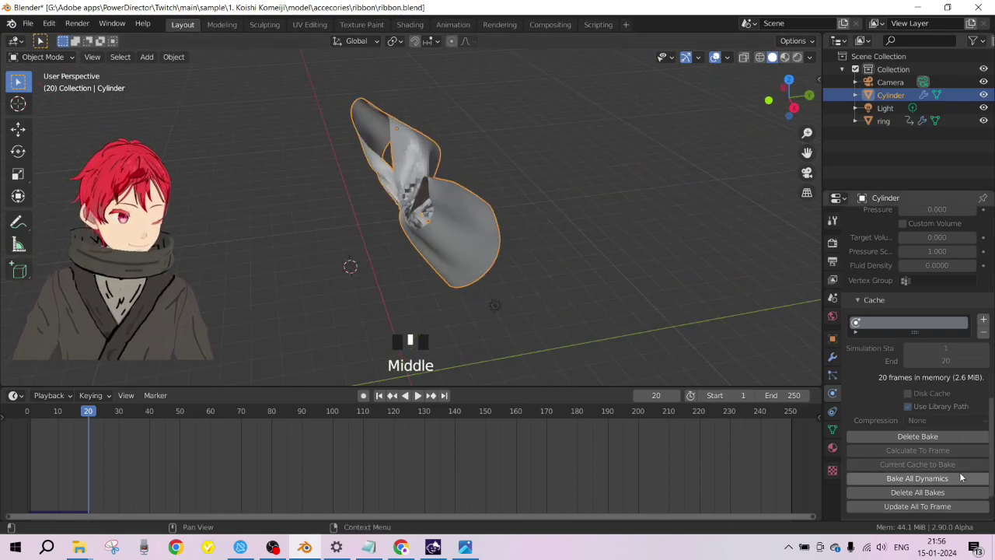
scroll(957, 478, "down", 3)
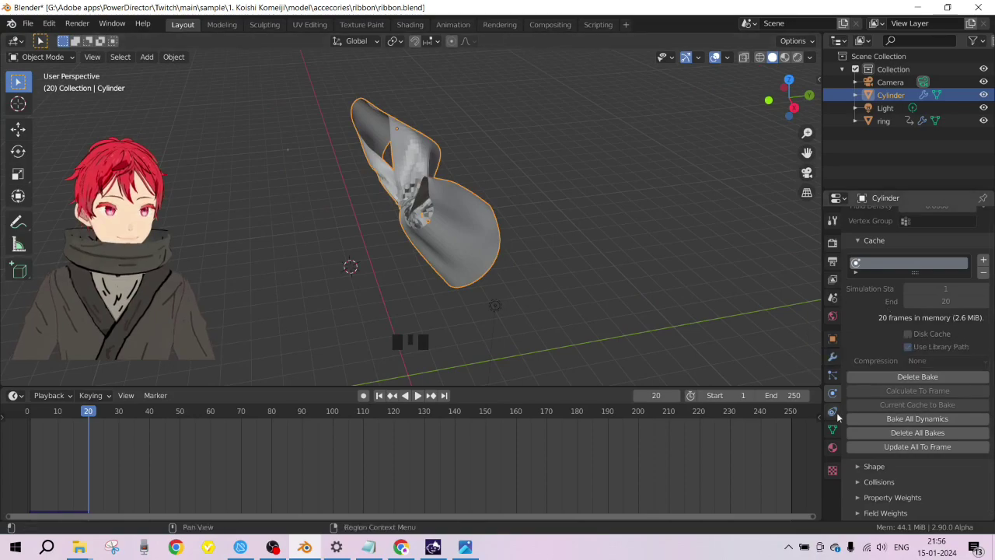
middle_click_drag(352, 205, 404, 230)
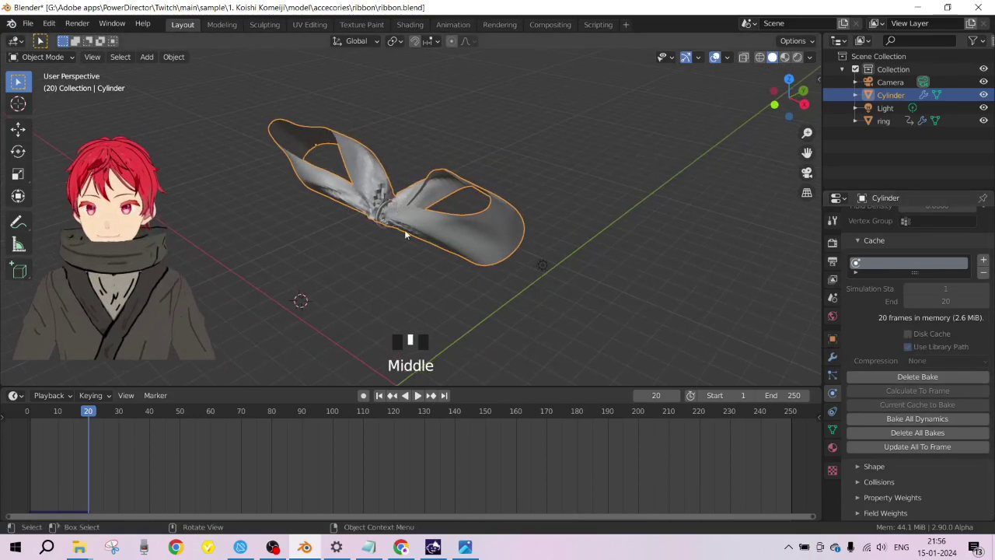
left_click(831, 356)
middle_click_drag(358, 229, 466, 233)
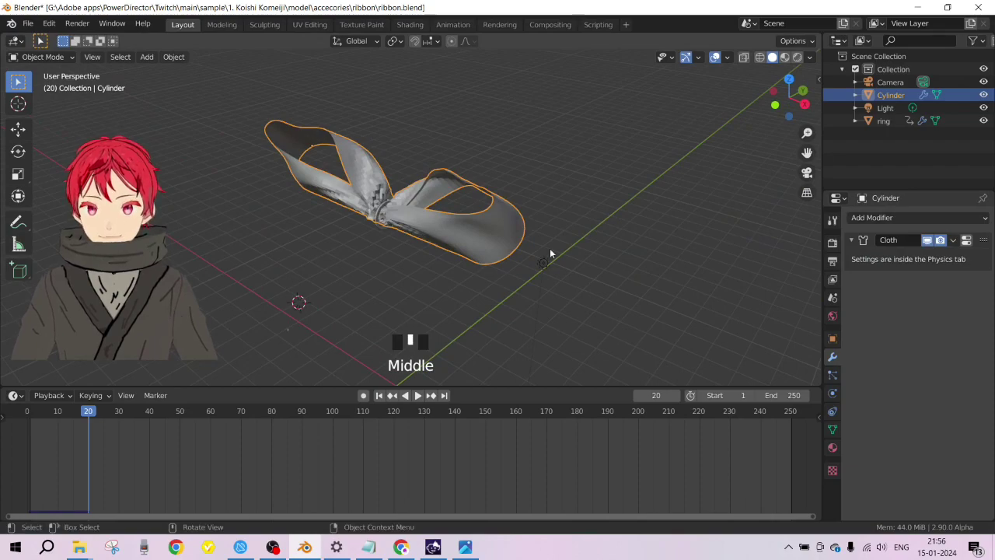
left_click(953, 240)
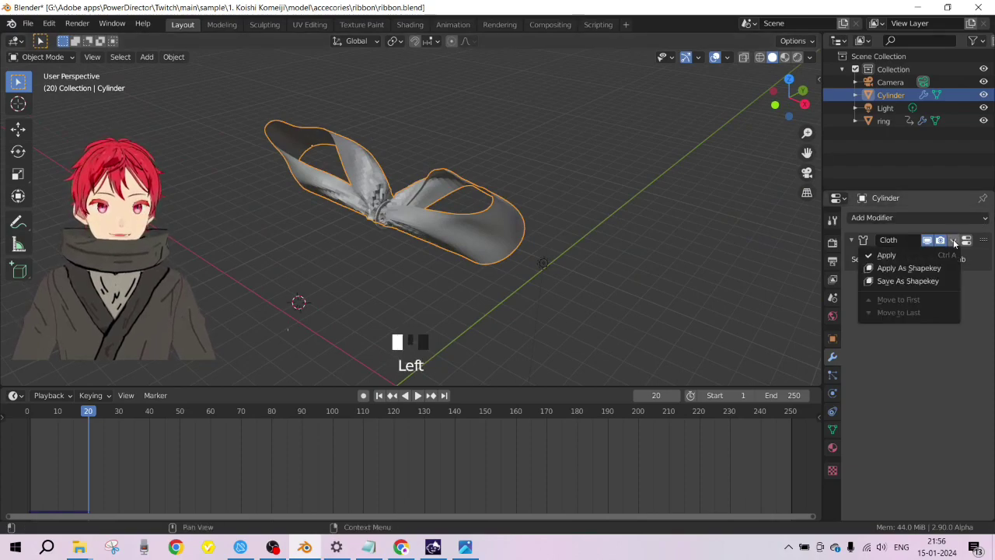
left_click(908, 254)
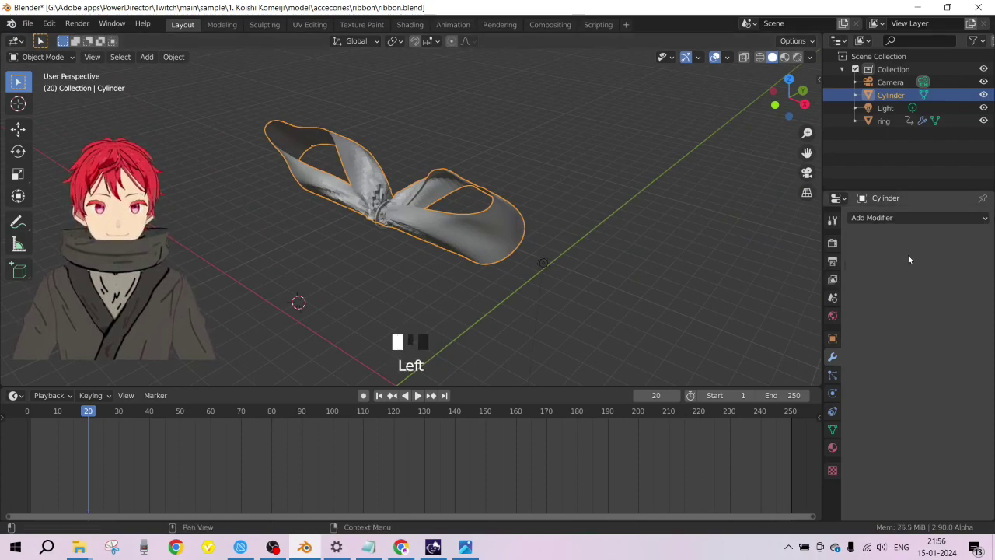
Step: Check the applied bow at frame 20 and compare its shape with the hat ribbon in the KoishiSmile.jpg reference picture
mouse_move(77, 413)
left_mouse_down()
mouse_move(49, 412)
mouse_move(252, 412)
mouse_move(88, 412)
left_mouse_up()
middle_click_drag(259, 279, 456, 278)
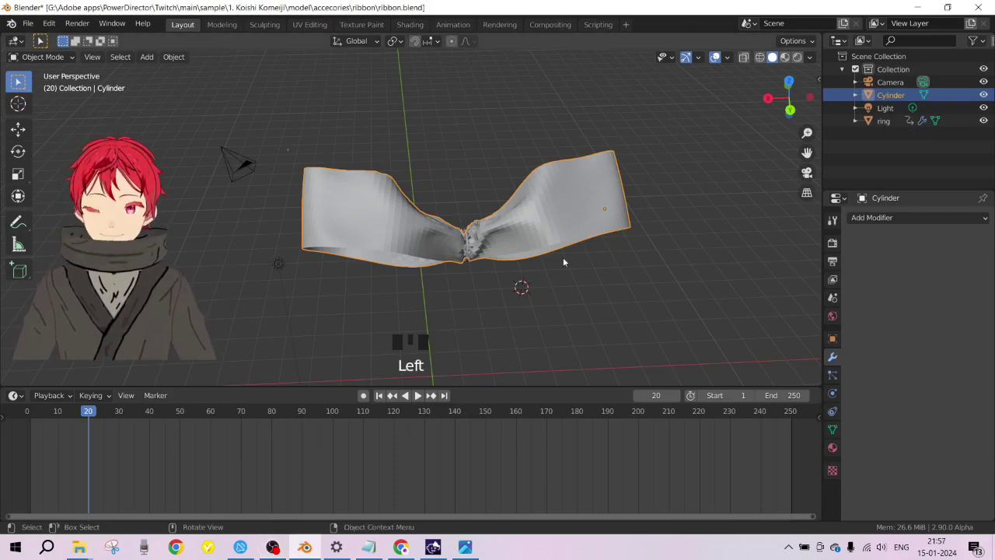
left_click(465, 547)
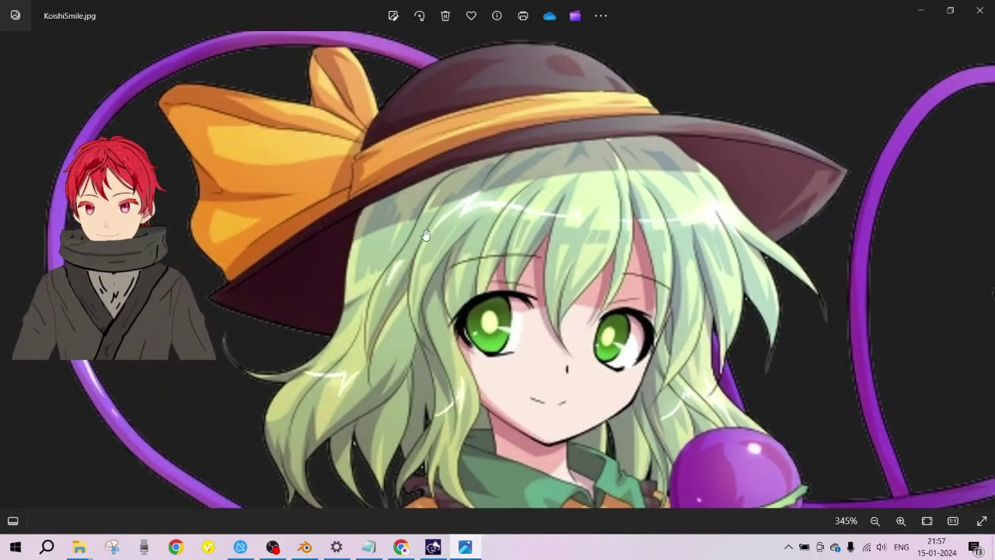
left_click(920, 10)
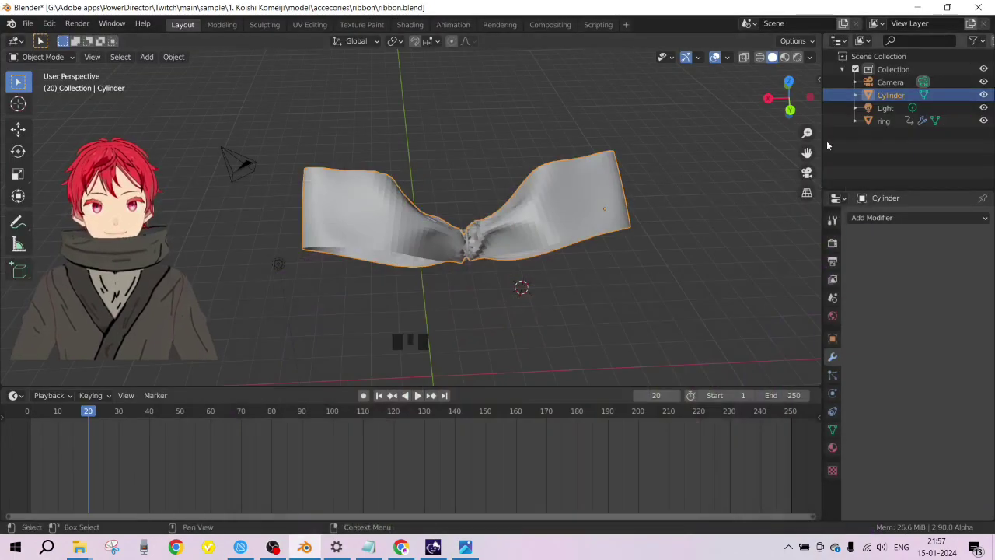
Step: Delete the collision ring object from the scene
left_click(885, 122)
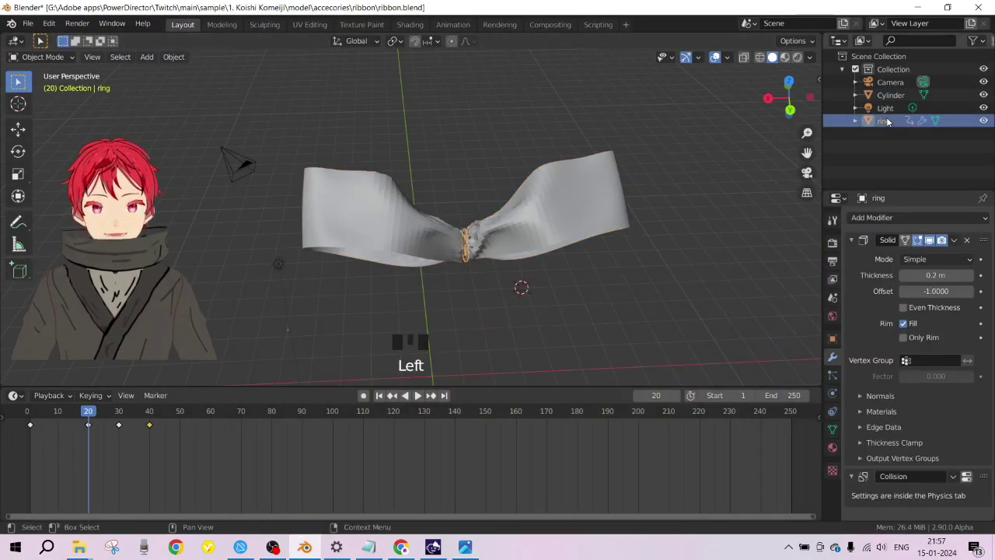
key("Delete")
Step: Duplicate the bow and place the copy beside the original along the global Y axis
left_click(538, 218)
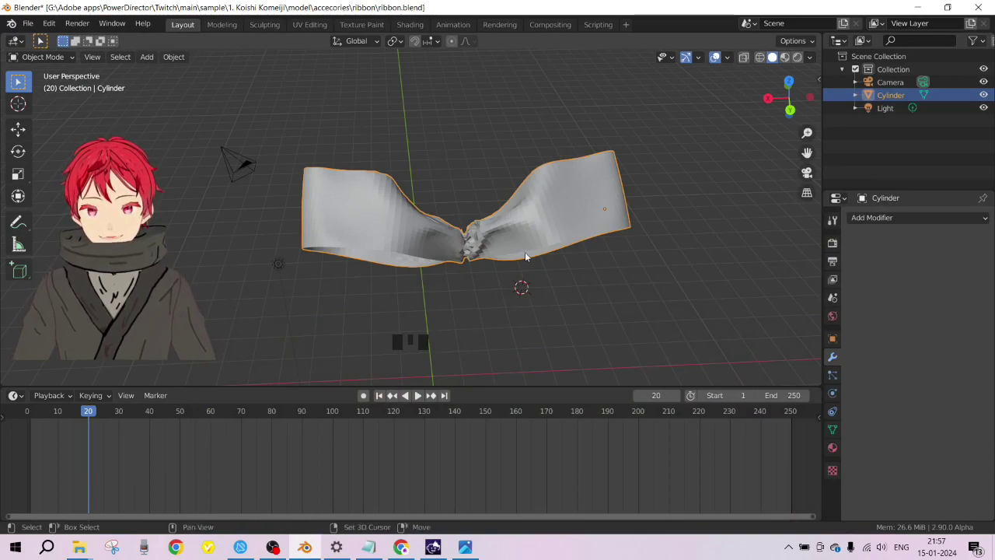
key("shift+d")
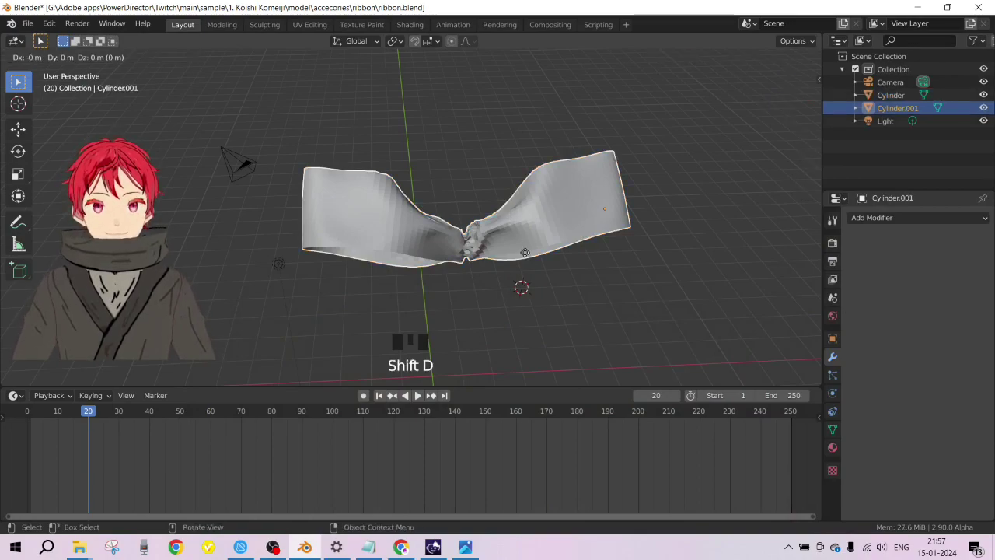
key("x")
key("z")
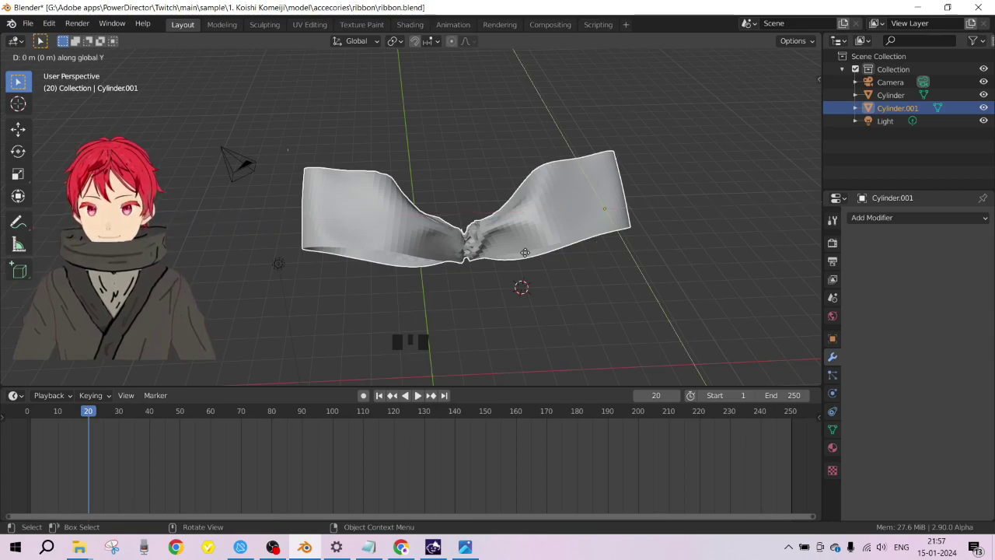
left_click(504, 276)
scroll(504, 276, "down", 4)
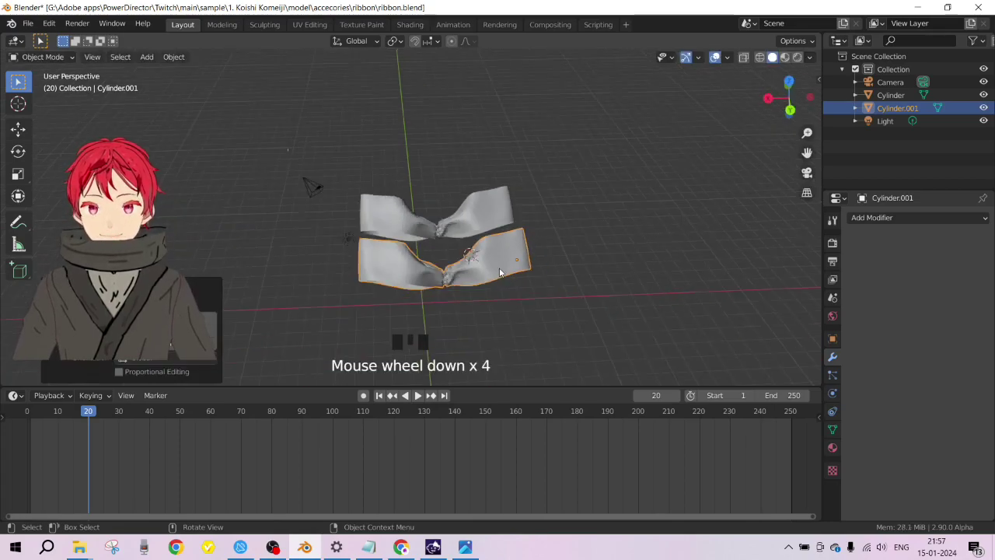
middle_click_drag(503, 276, 528, 263)
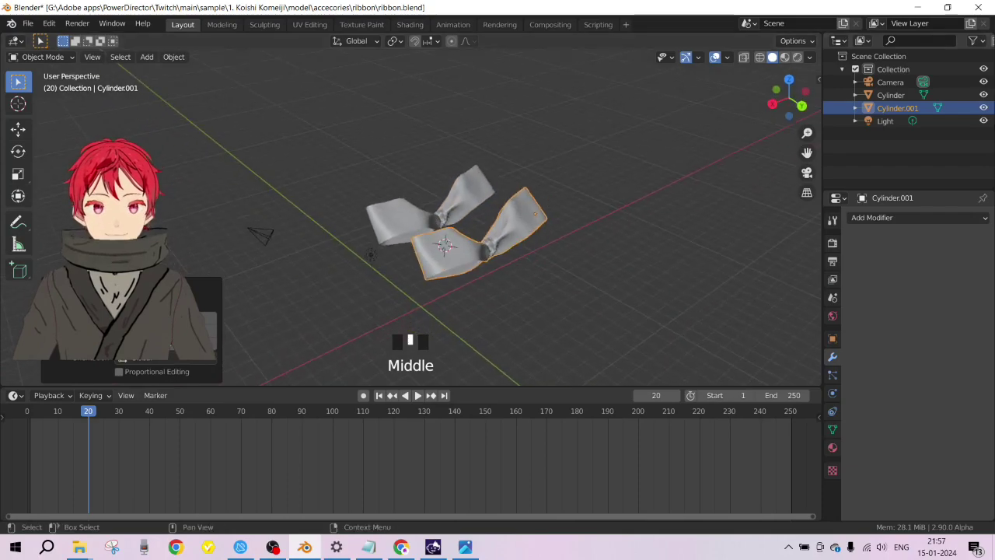
Step: Rename the original bow as ribbon1 and its duplicate as ribbon2
double_click(899, 111)
double_click(894, 97)
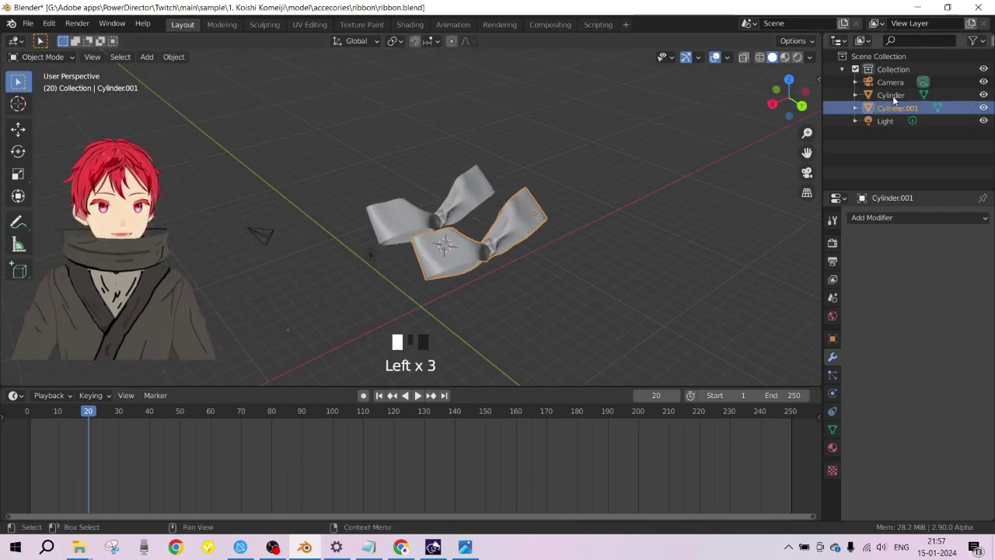
type("ribbon1")
key("Return")
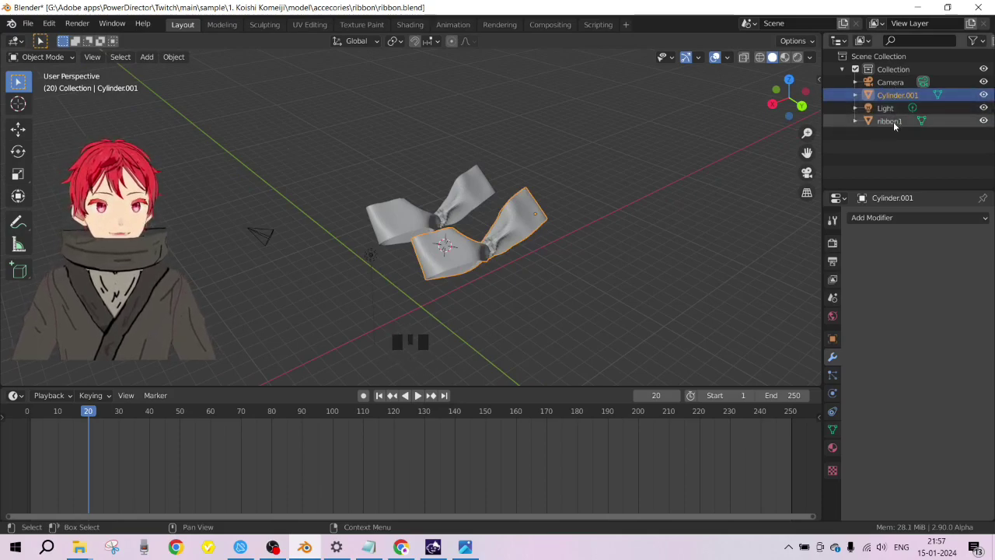
double_click(892, 94)
key("Left")
key("Left")
key("Left")
type("r")
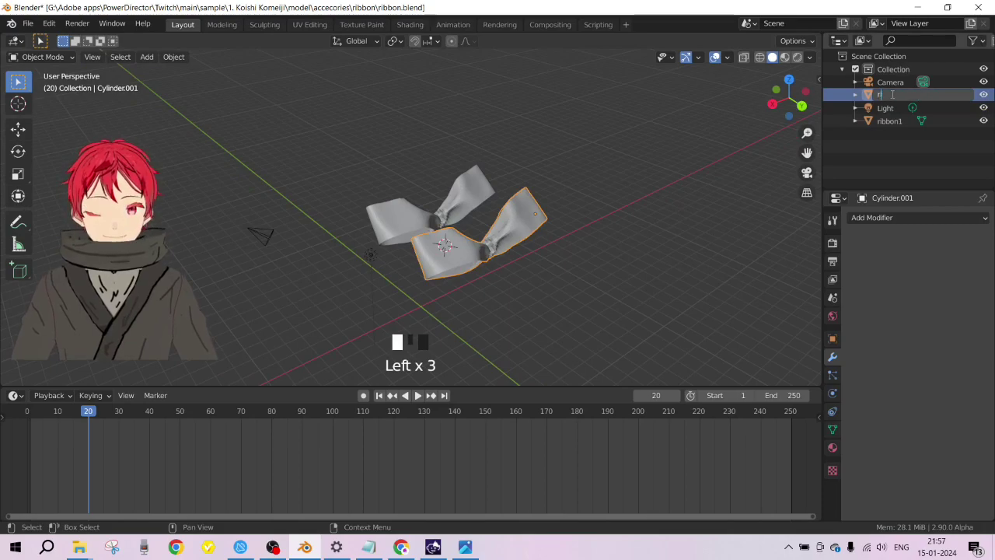
type("ibbon2")
key("Return")
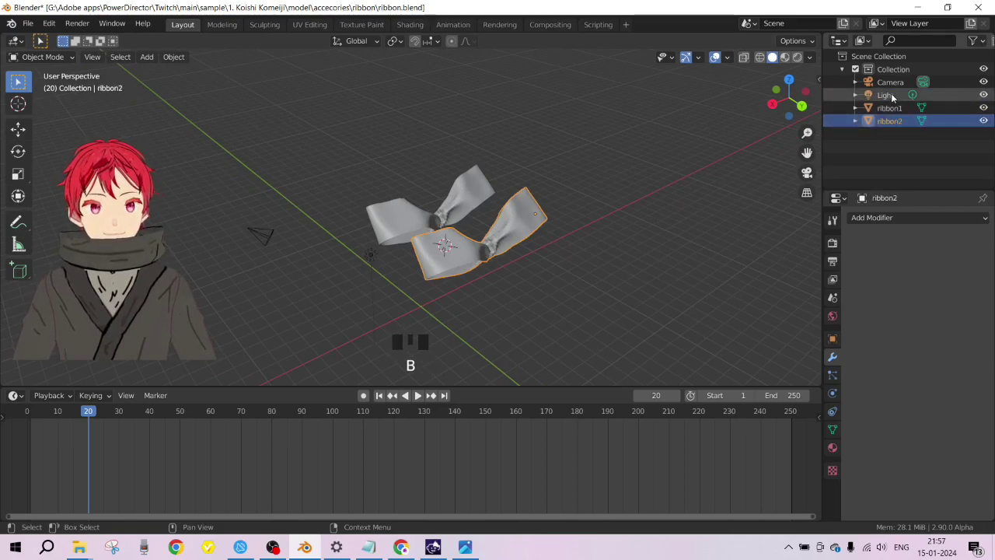
Step: Select ribbon1 and ribbon2 in turn and compare the pair with the hat ribbon in the KoishiSmile.jpg reference picture
key("Left")
key("Left")
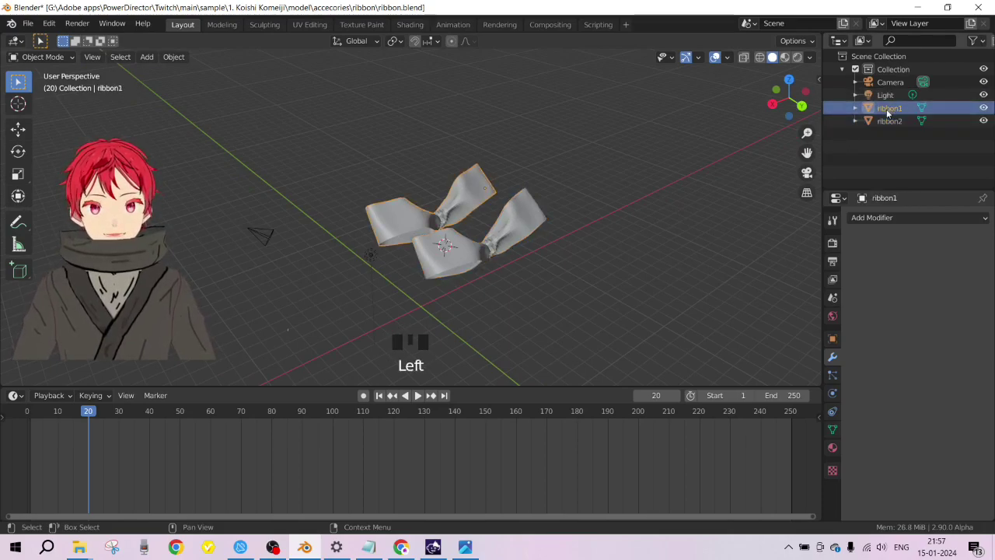
middle_click_drag(551, 238, 492, 260)
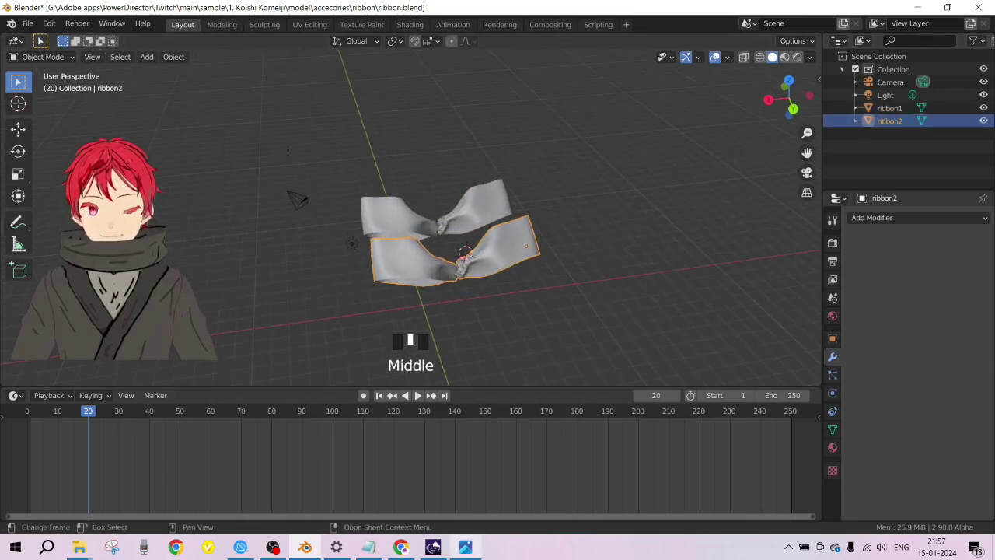
left_click(465, 546)
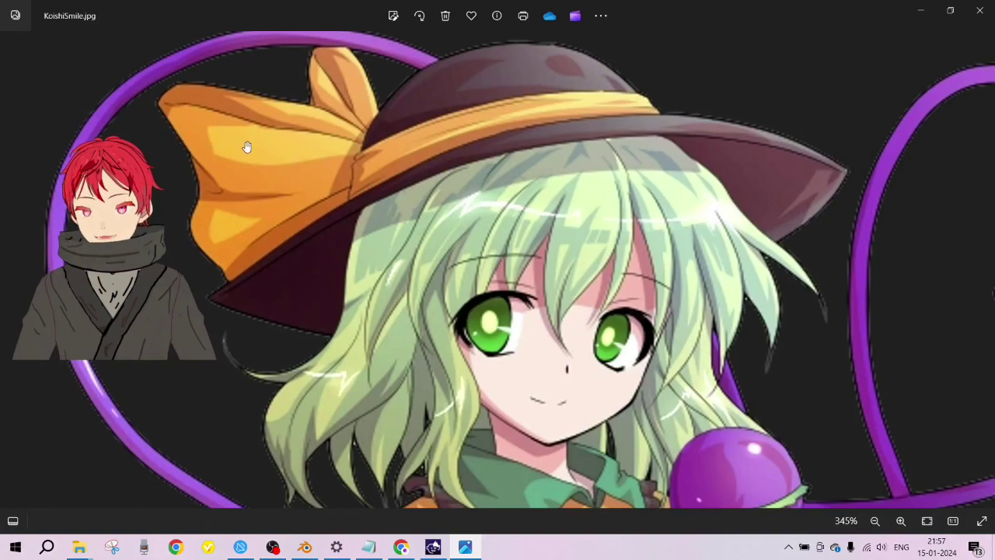
left_click(919, 10)
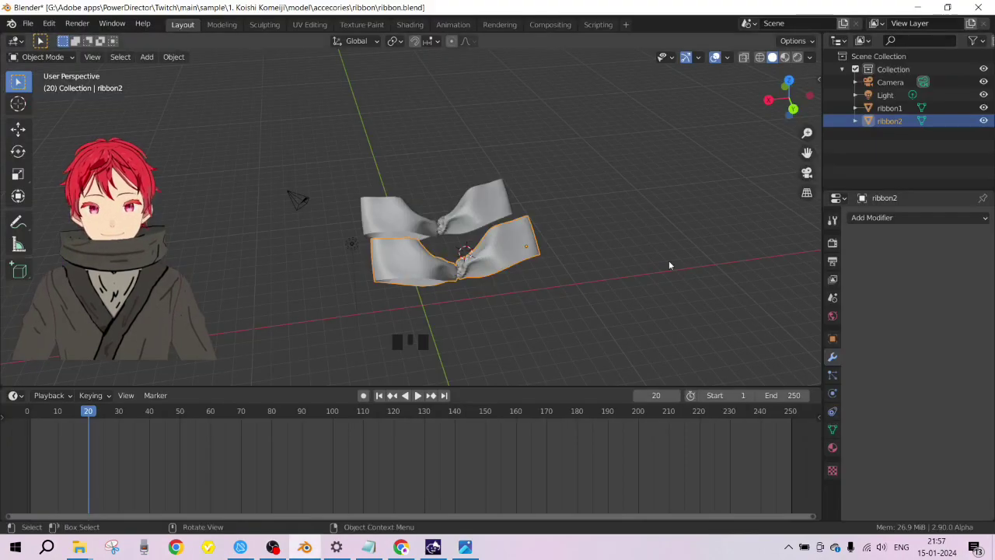
Step: Move ribbon2 back along the global Y axis until it overlaps ribbon1
scroll(397, 236, "up", 4)
middle_click_drag(399, 225, 417, 202)
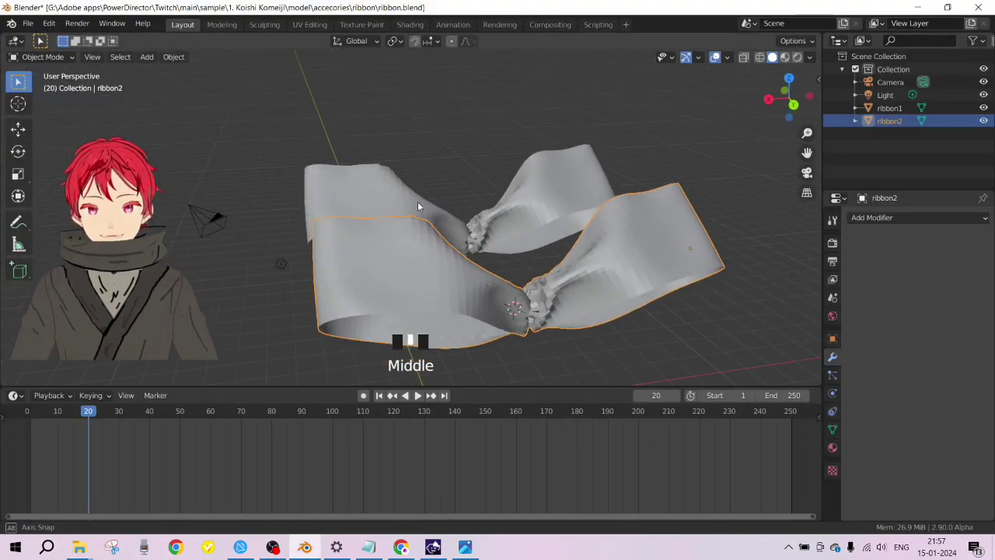
scroll(496, 248, "down", 2)
middle_click_drag(496, 247, 509, 247)
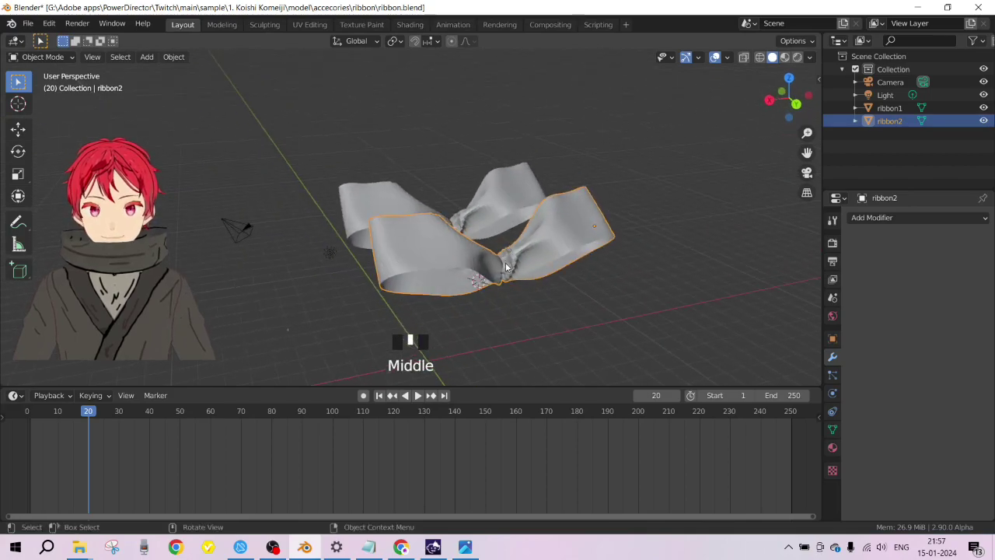
key("g")
key("z")
key("y")
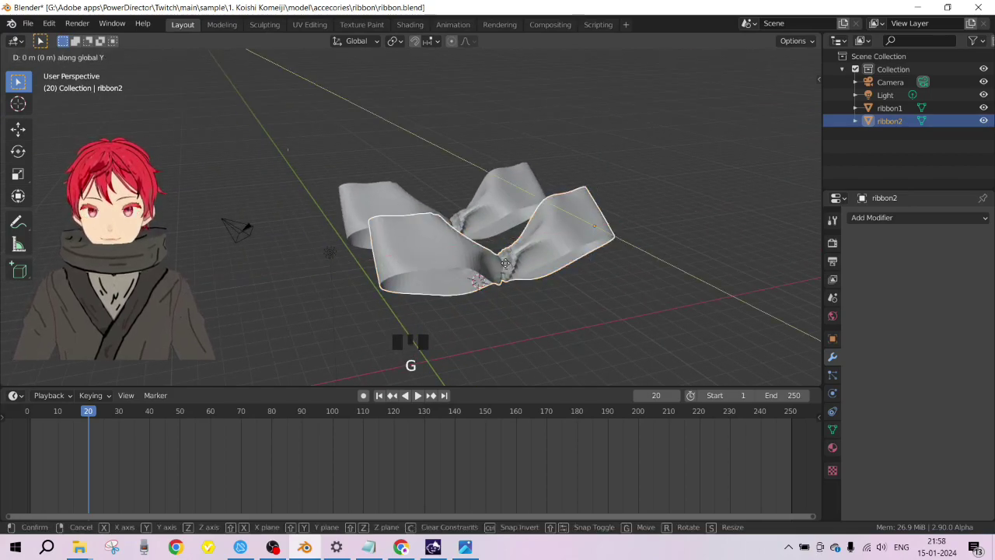
left_click(455, 204)
middle_click_drag(456, 203, 541, 201)
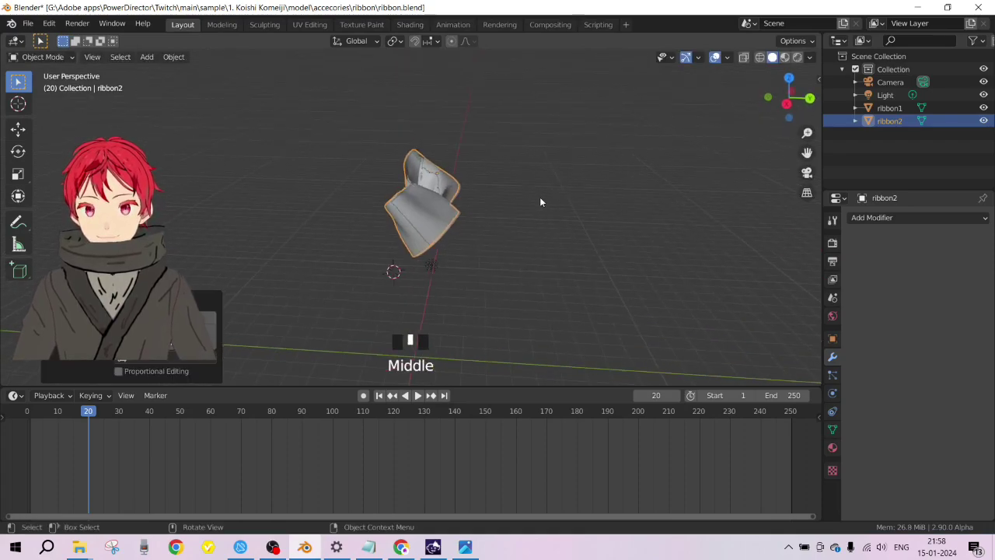
Step: Raise ribbon2 along the global Z axis so it sits partly above ribbon1
key("Tab")
mouse_move(461, 226)
middle_mouse_down()
mouse_move(604, 185)
mouse_move(446, 222)
middle_mouse_up()
scroll(448, 221, "up", 3)
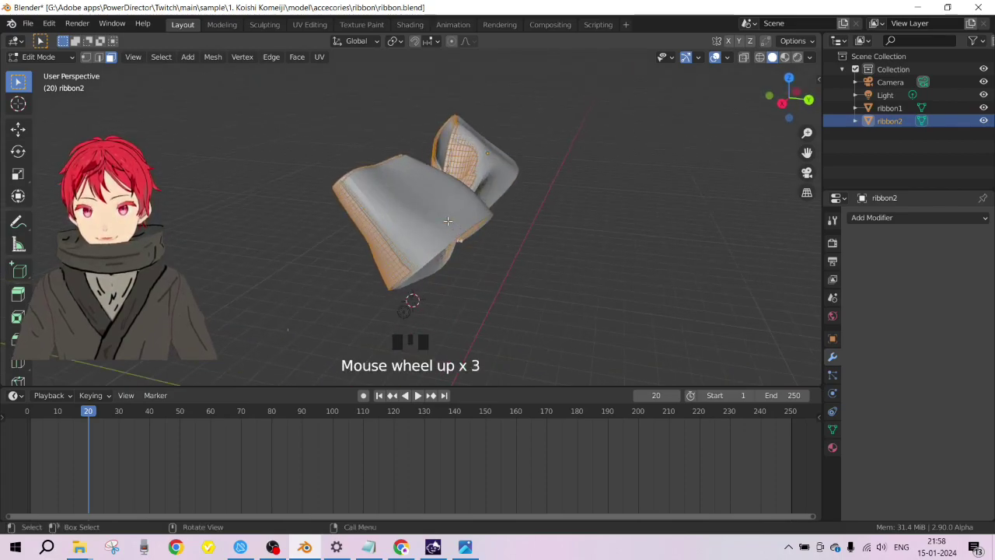
key("Tab")
key("g")
key("z")
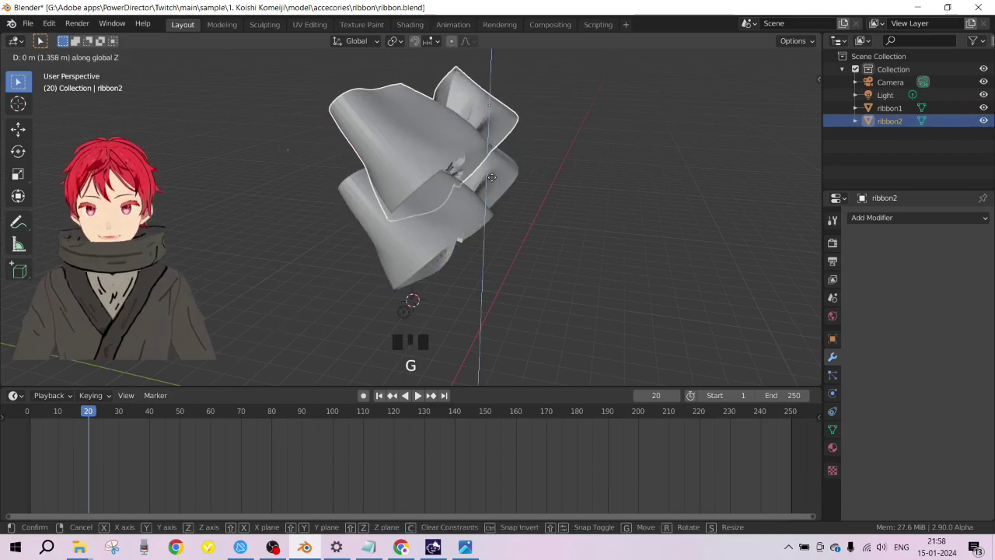
left_click(492, 196)
middle_click_drag(466, 206, 435, 233)
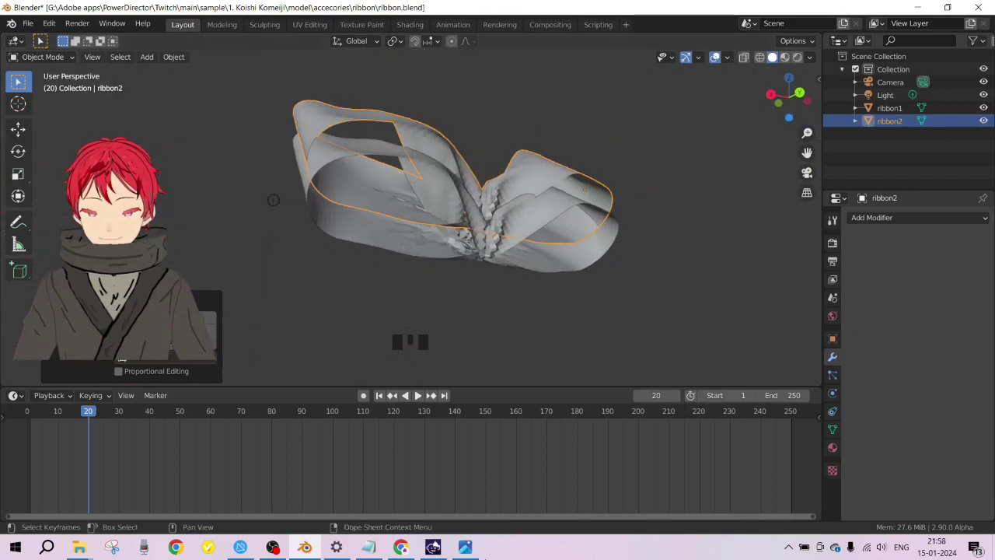
Step: Check the stacked bows against the hat ribbon in the KoishiSmile.jpg reference picture
left_click(475, 547)
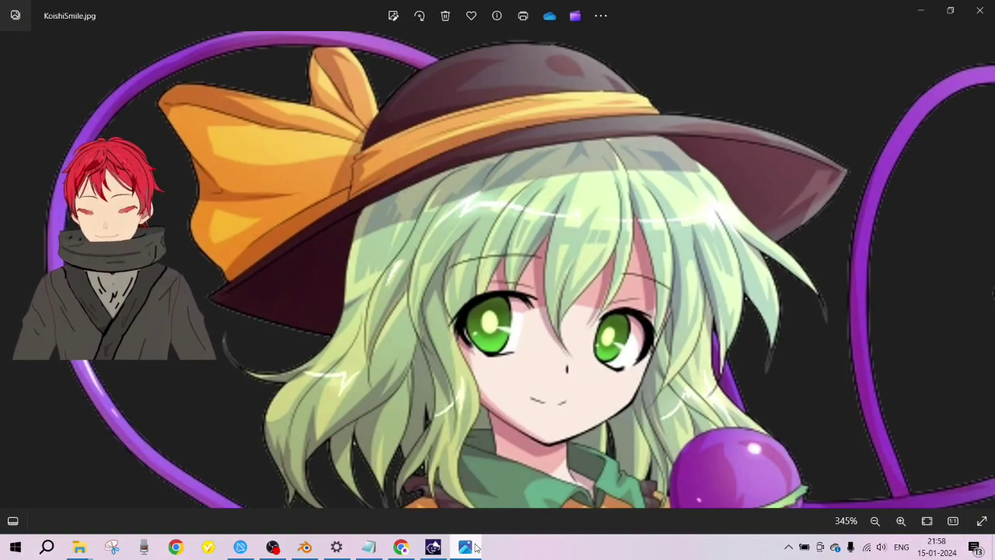
left_click(475, 547)
middle_click_drag(500, 355, 499, 235)
key("Tab")
key("Tab")
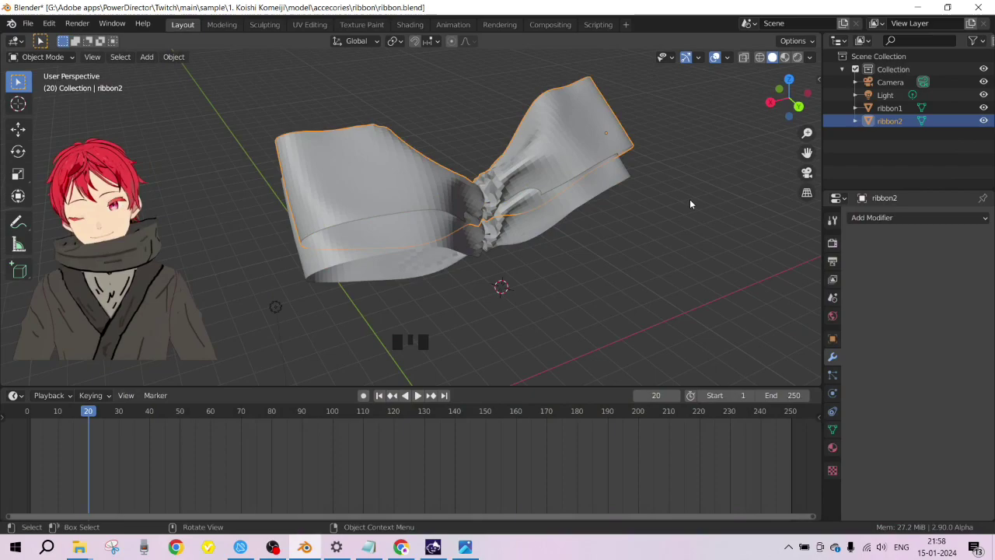
Step: Raise ribbon2 about 1.9 m along the global Z axis so it sits clear above ribbon1
middle_click_drag(690, 204, 496, 178)
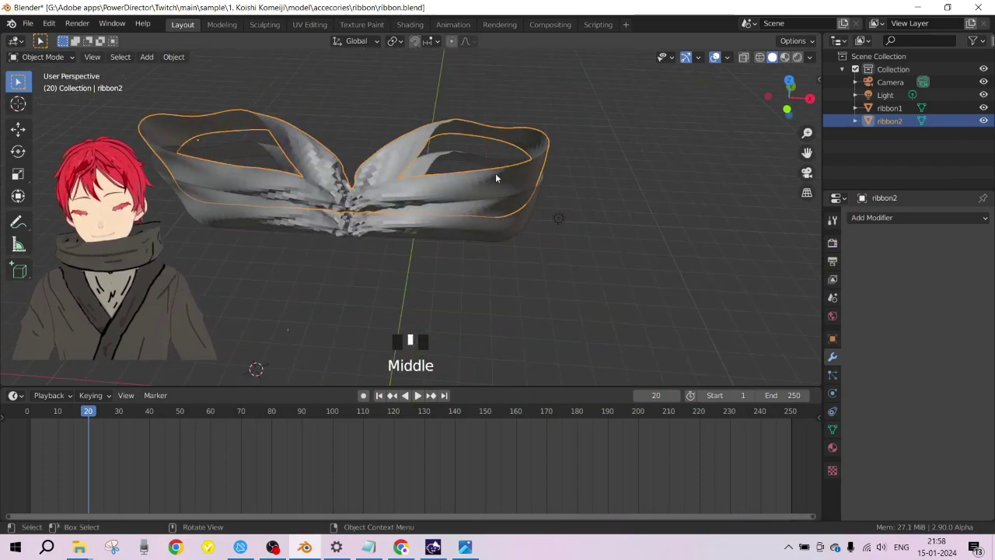
key("g")
key("z")
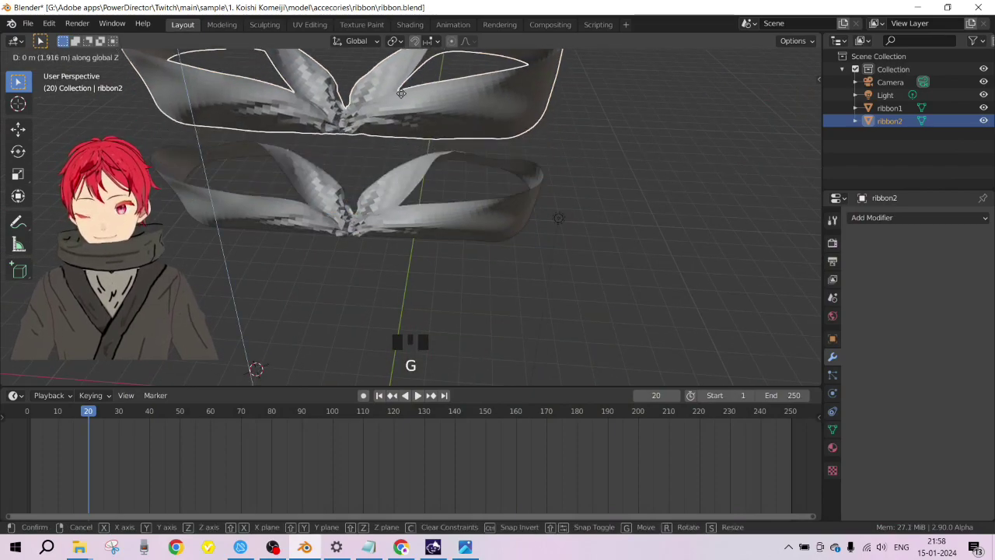
left_click(410, 97)
middle_click_drag(420, 99, 312, 94)
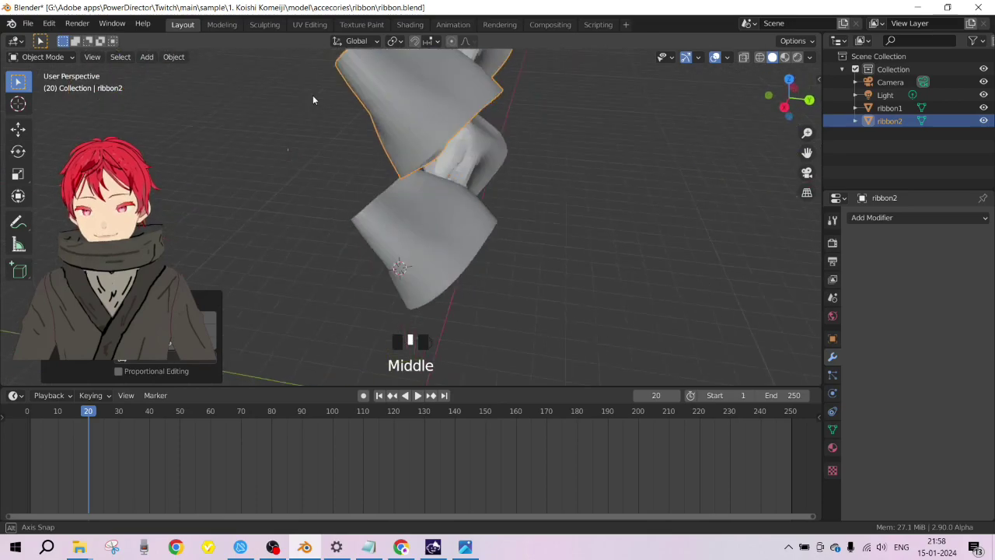
scroll(559, 112, "down", 3)
middle_click_drag(497, 117, 432, 133)
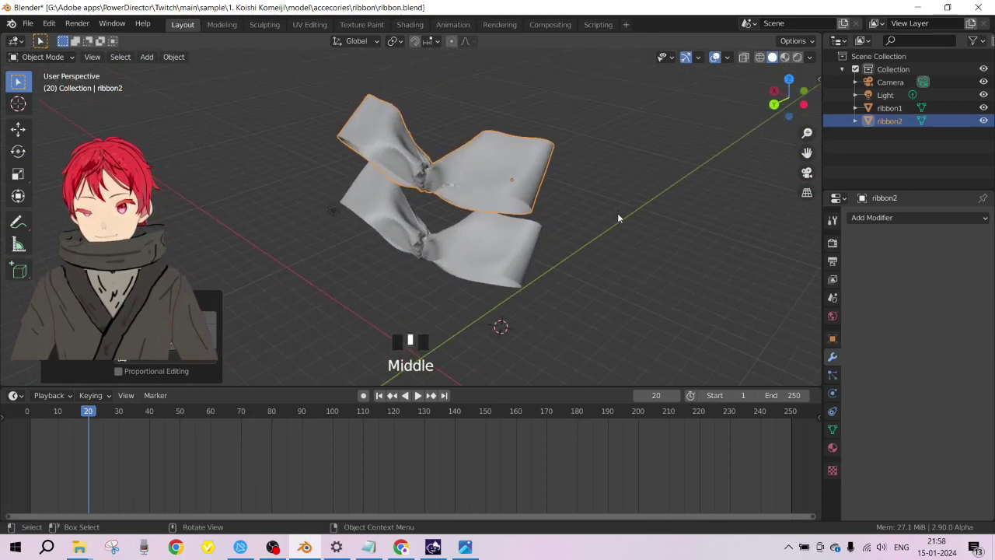
key("Tab")
middle_click_drag(617, 213, 598, 150)
middle_click_drag(538, 150, 542, 247, "shift")
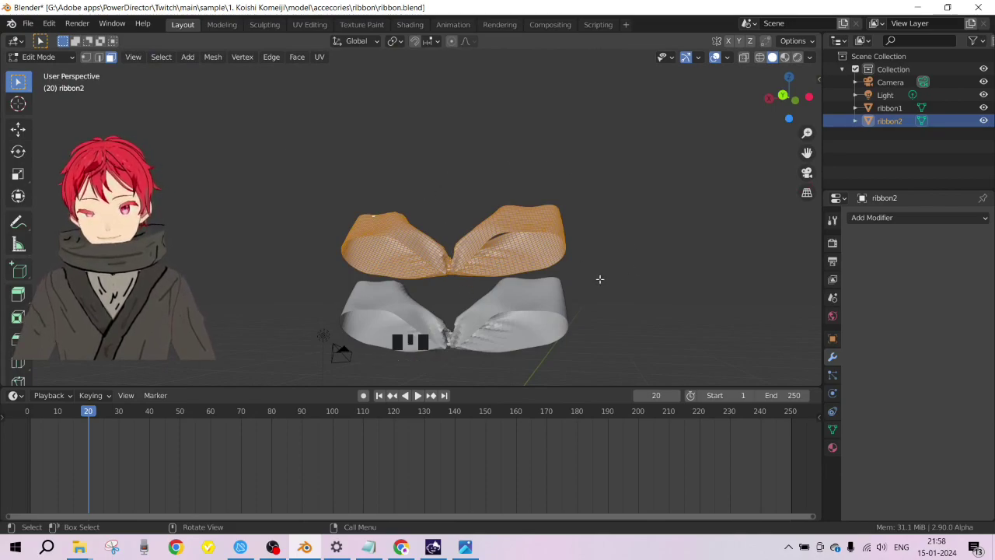
key("Tab")
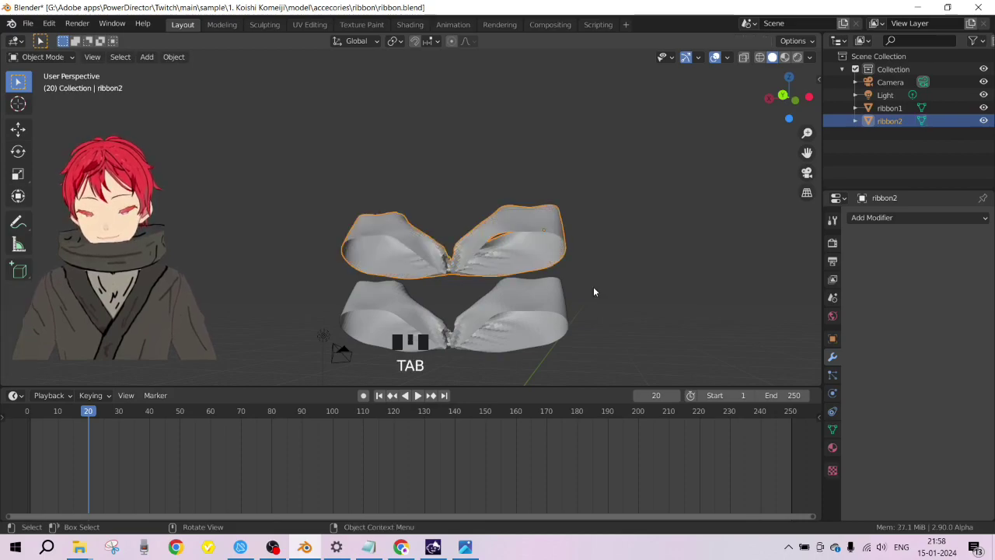
Step: Lower ribbon2 along the global Z axis until it sits partly beneath ribbon1
middle_click_drag(519, 295, 343, 55)
middle_click_drag(499, 133, 576, 82, "shift")
key("g")
key("z")
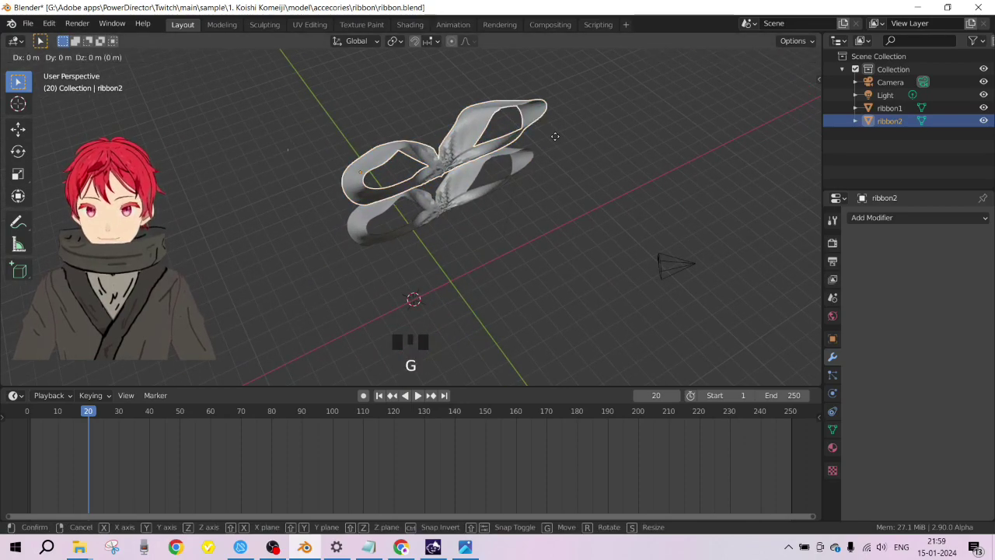
left_click(558, 199)
middle_click_drag(559, 198, 597, 136)
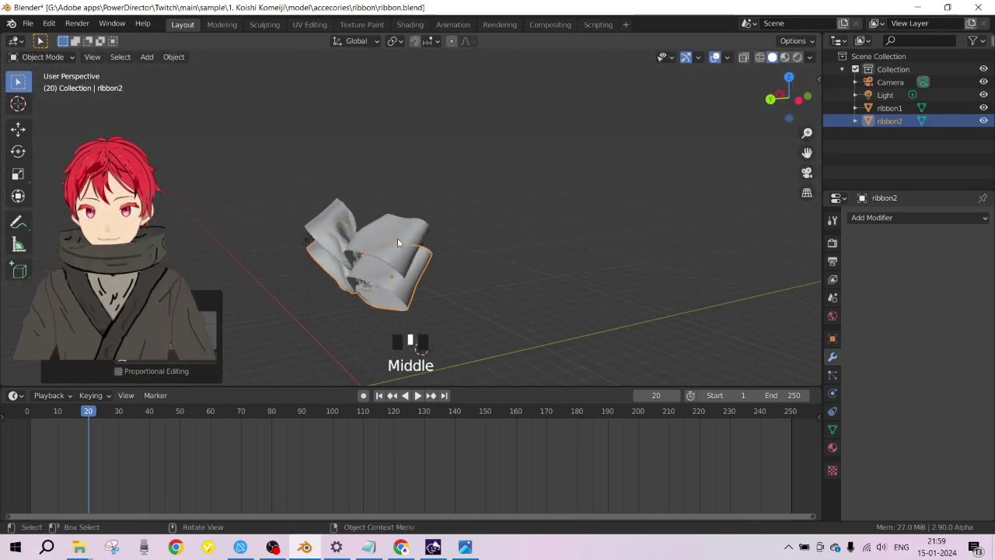
middle_click_drag(397, 238, 504, 249)
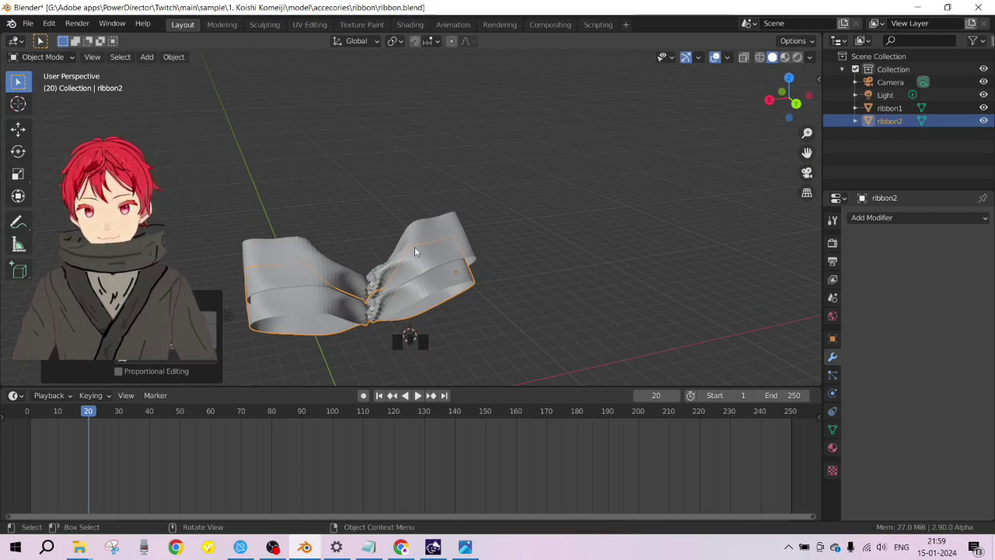
Step: Rotate ribbon1 around the global X axis so the upper bow's loops stand more upright
left_click(457, 238)
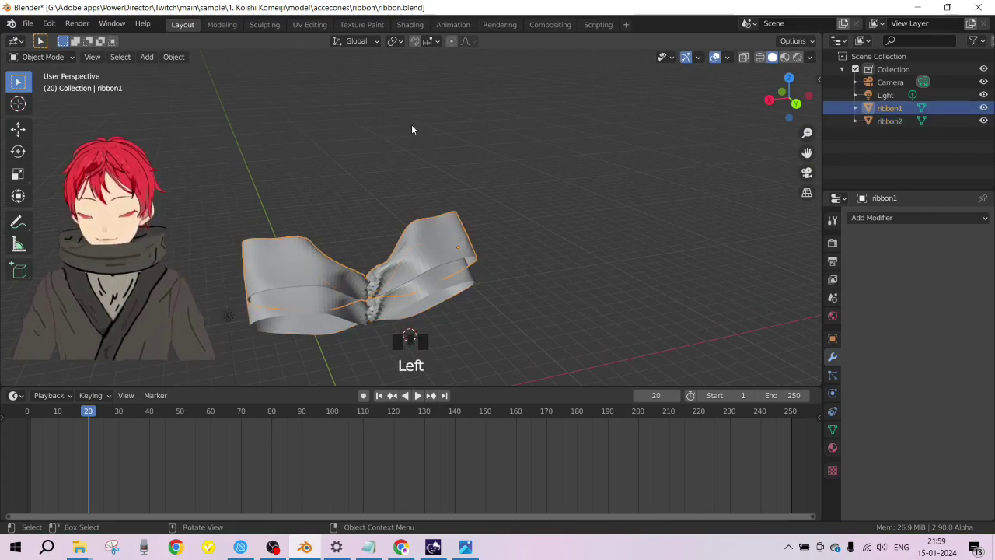
middle_click_drag(421, 160, 386, 216)
key("r")
key("x")
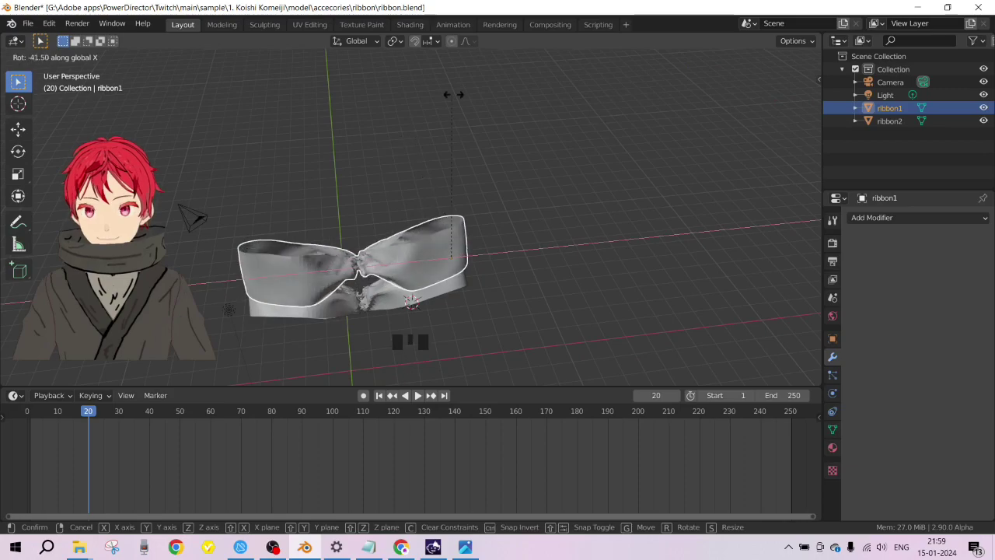
left_click(477, 234)
middle_click_drag(477, 234, 318, 212)
middle_click_drag(482, 227, 501, 208)
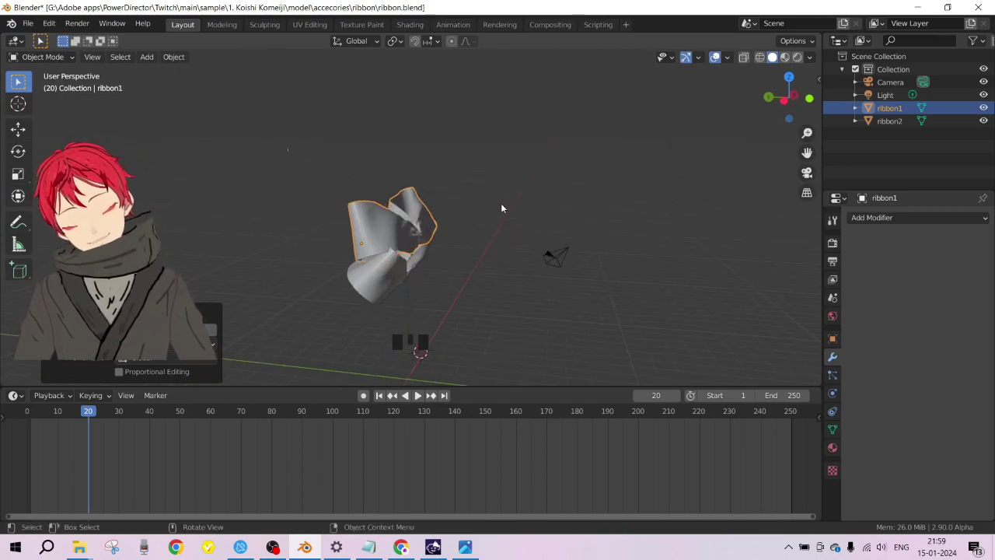
Step: Rotate ribbon2 in the side view so it tilts opposite to ribbon1, and reposition it under the upper bow
left_click(404, 277)
middle_click_drag(404, 277, 348, 268)
middle_click_drag(504, 325, 622, 329)
key("r")
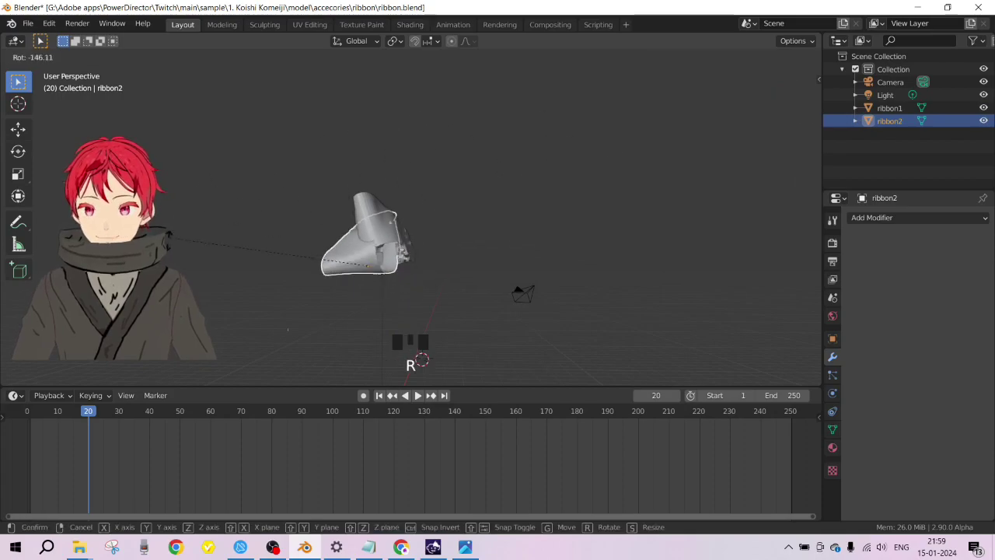
left_click(284, 362)
key("g")
left_click(430, 328)
Step: Shift ribbon2 along the global Y axis to line its gathered centre up with ribbon1's
middle_click_drag(430, 329, 237, 314)
middle_click_drag(608, 295, 389, 327)
key("g")
key("z")
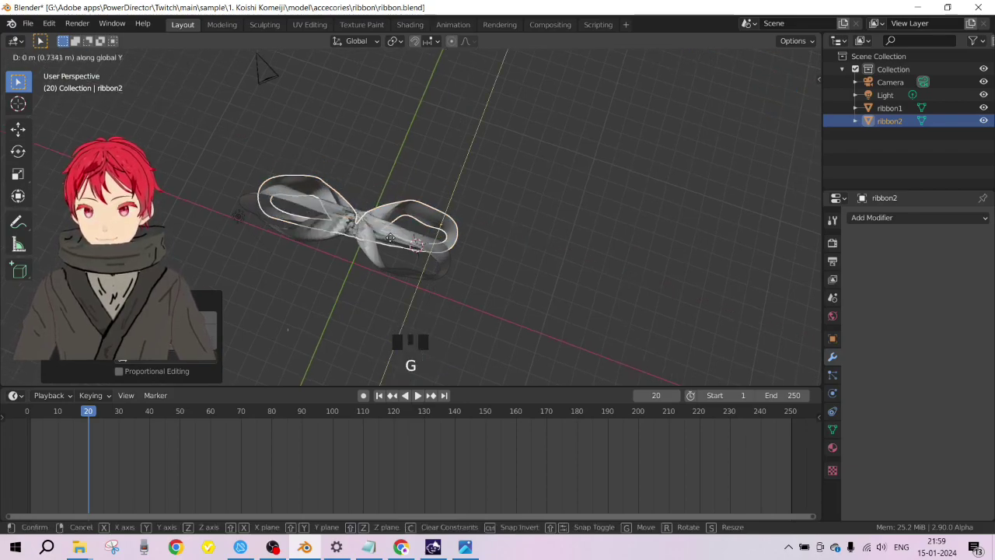
left_click(373, 253)
middle_click_drag(374, 254, 536, 191)
Step: Rotate ribbon2 slightly in the front view and raise it along Z until its knot meets ribbon1's
key("r")
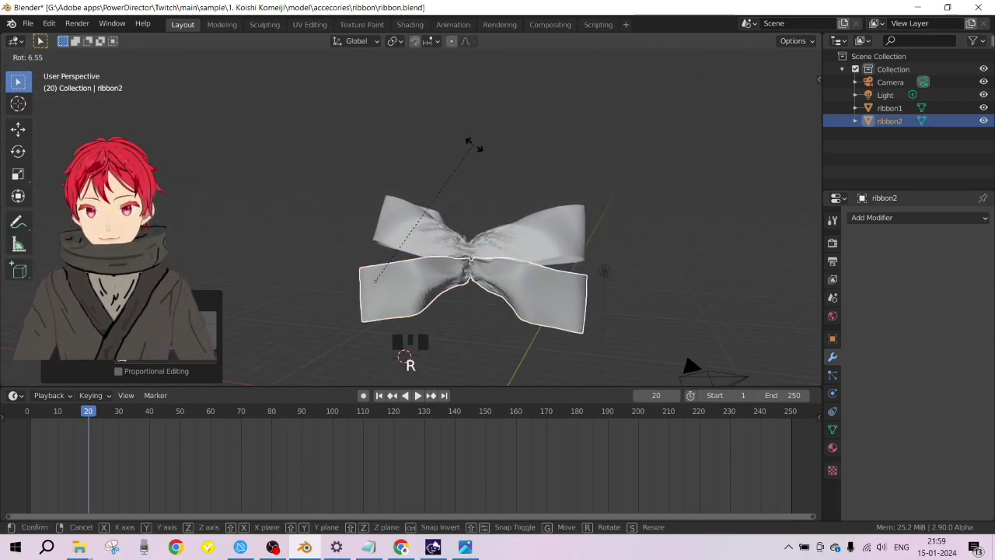
left_click(486, 146)
key("g")
key("x")
key("z")
left_click(497, 253)
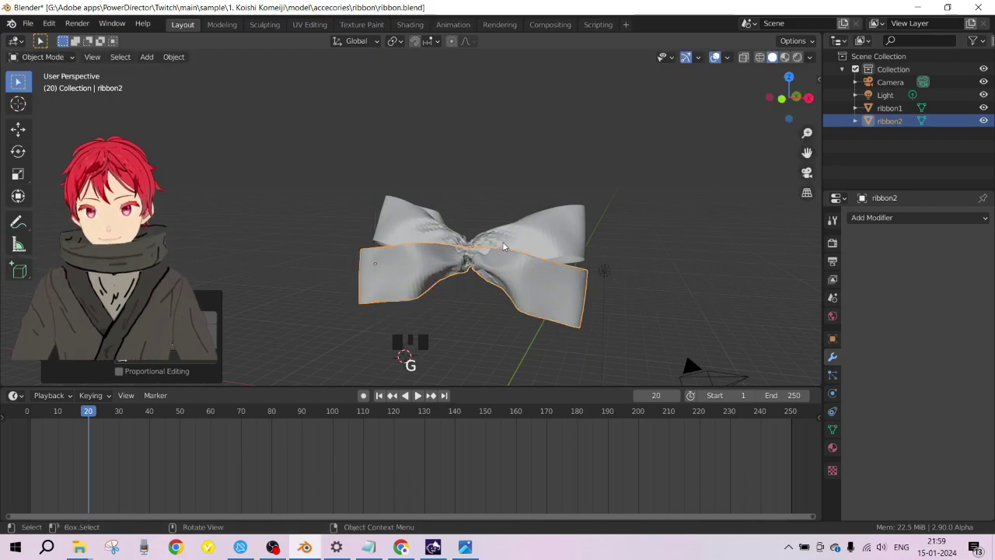
middle_click_drag(497, 252, 446, 260)
left_click(475, 264)
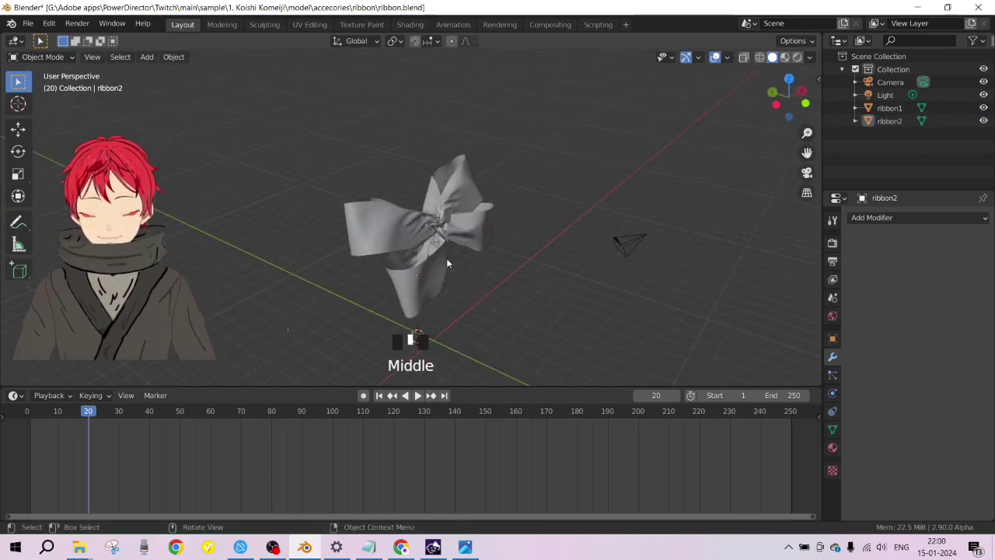
left_click(457, 208)
left_click(487, 224)
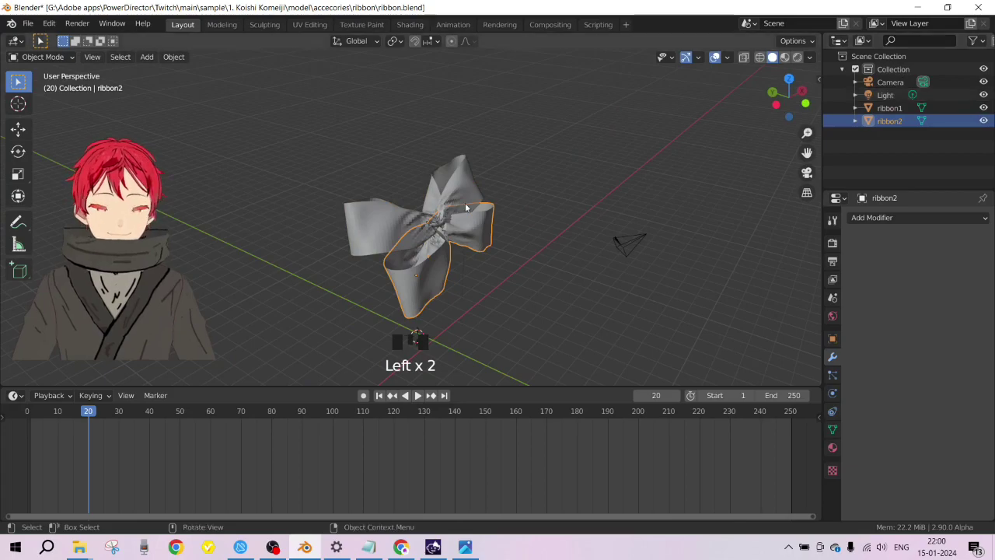
Step: Delete the Camera object from the scene
scroll(917, 92, "down", 4)
left_click(894, 83)
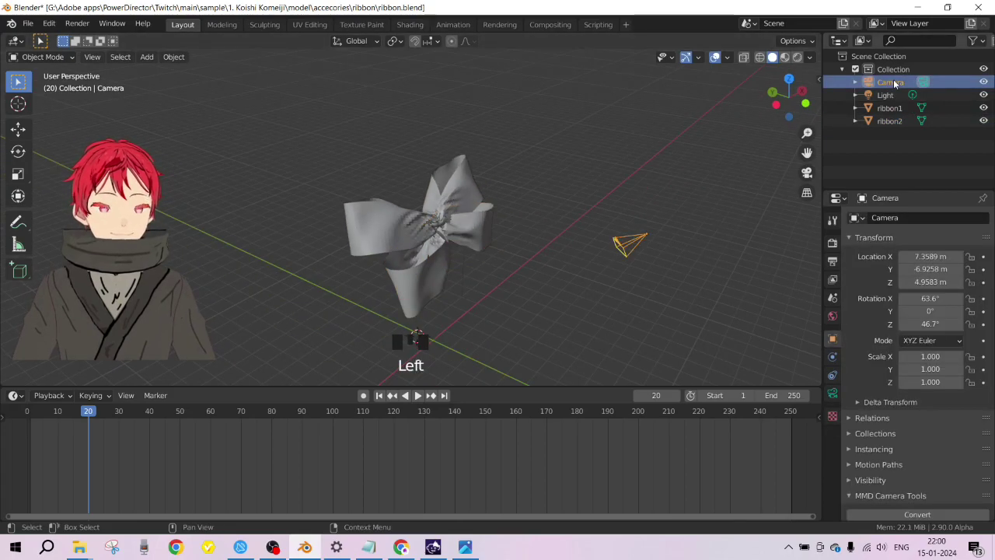
key("Delete")
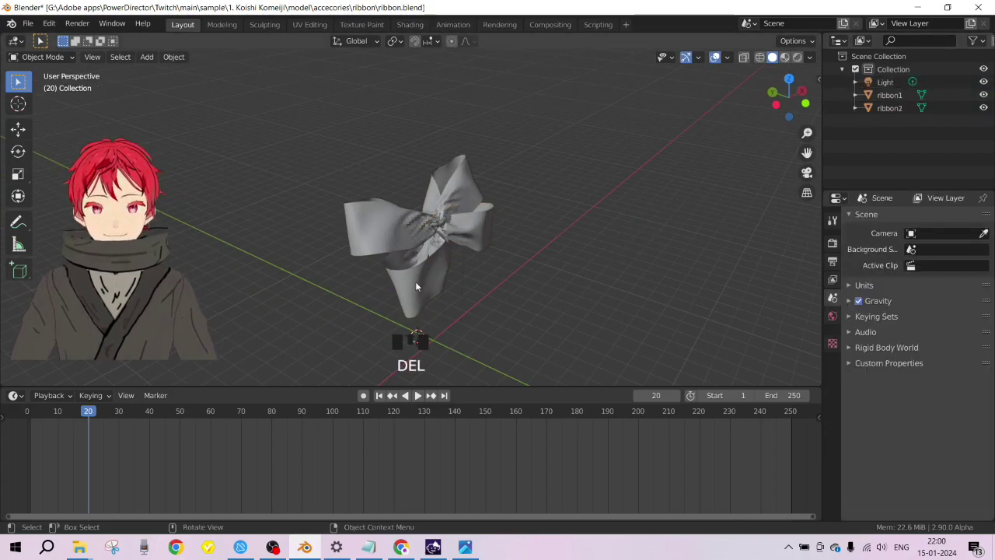
Step: Compare the joined bows from the front with the hat ribbon in the KoishiSmile.jpg reference picture
middle_click_drag(426, 270, 342, 256)
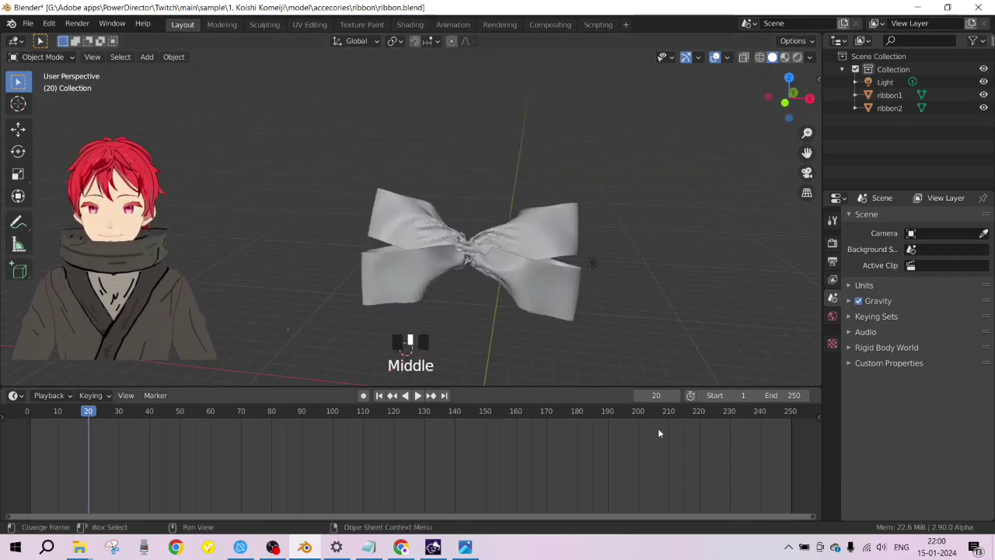
left_click(466, 547)
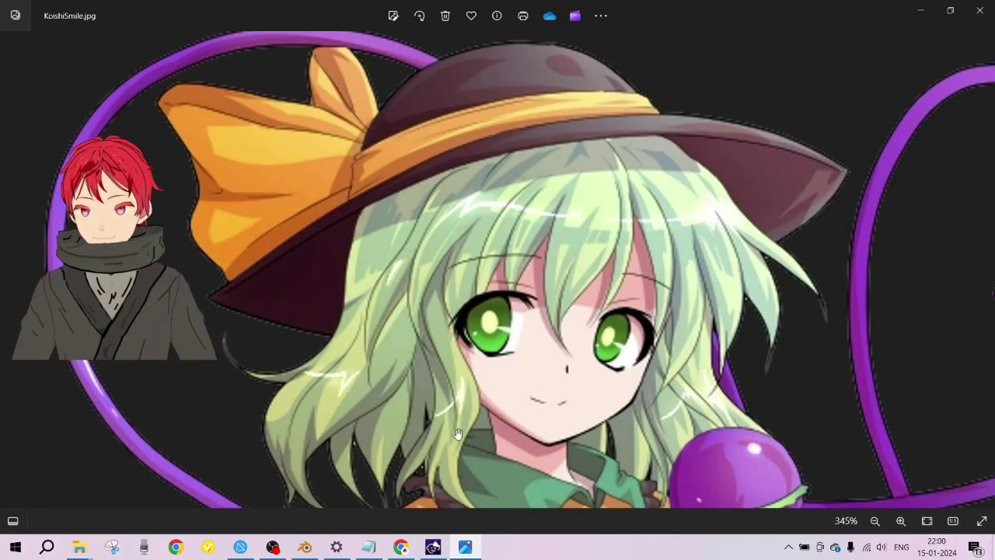
left_click(470, 548)
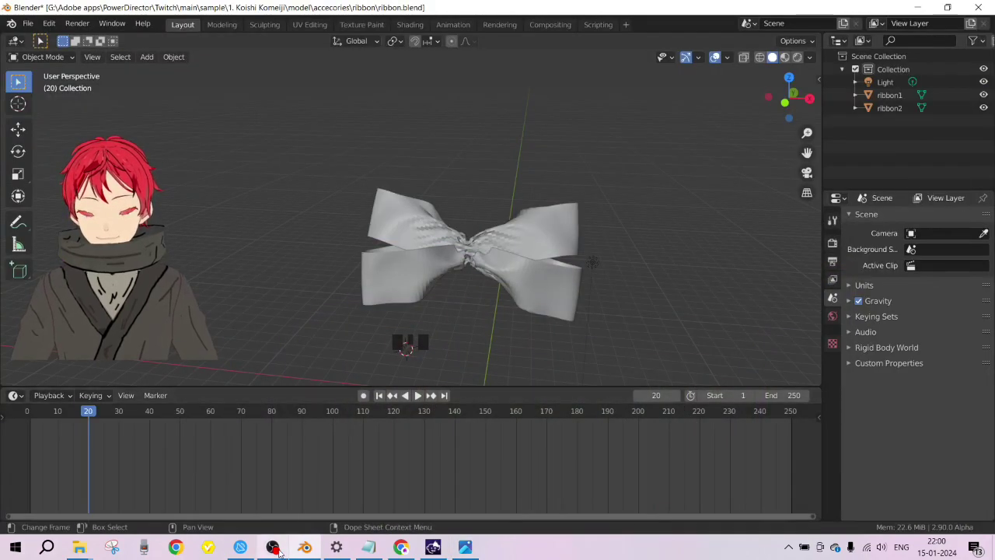